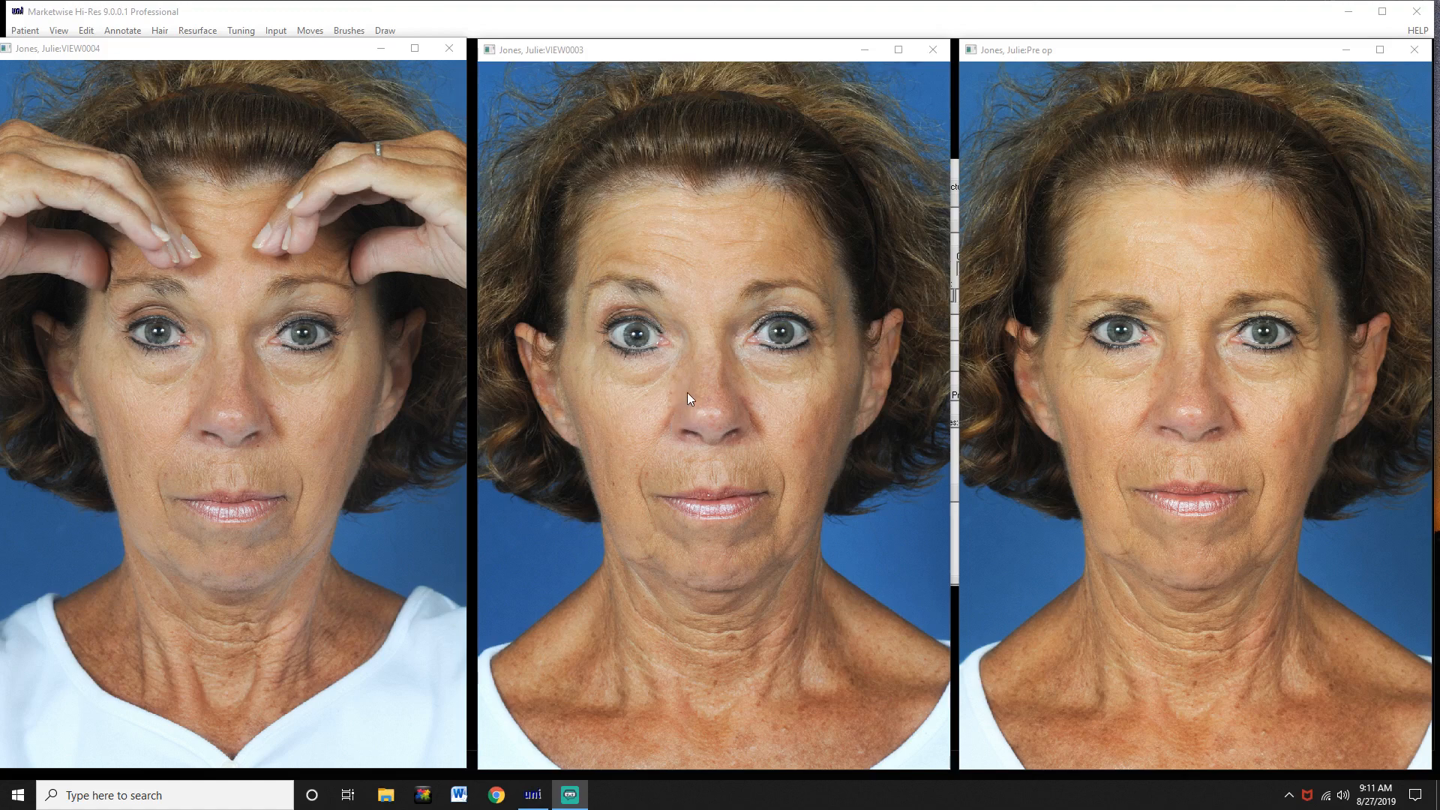
Close the VIEW0004 image and arrange the VIEW0003 and Pre op photos side by side in the middle of the workspace
click(452, 48)
drag(675, 53, 355, 54)
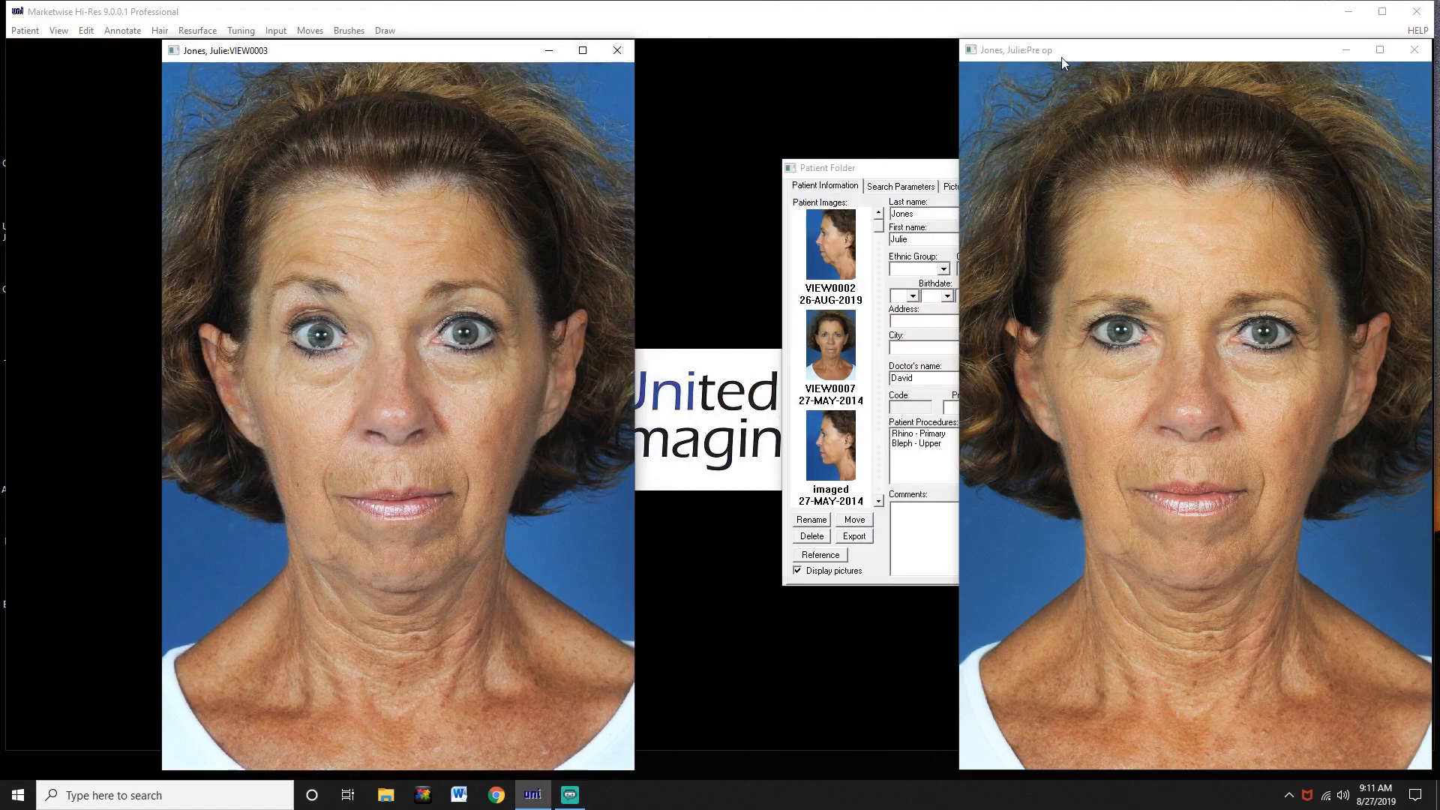
drag(1060, 57, 741, 58)
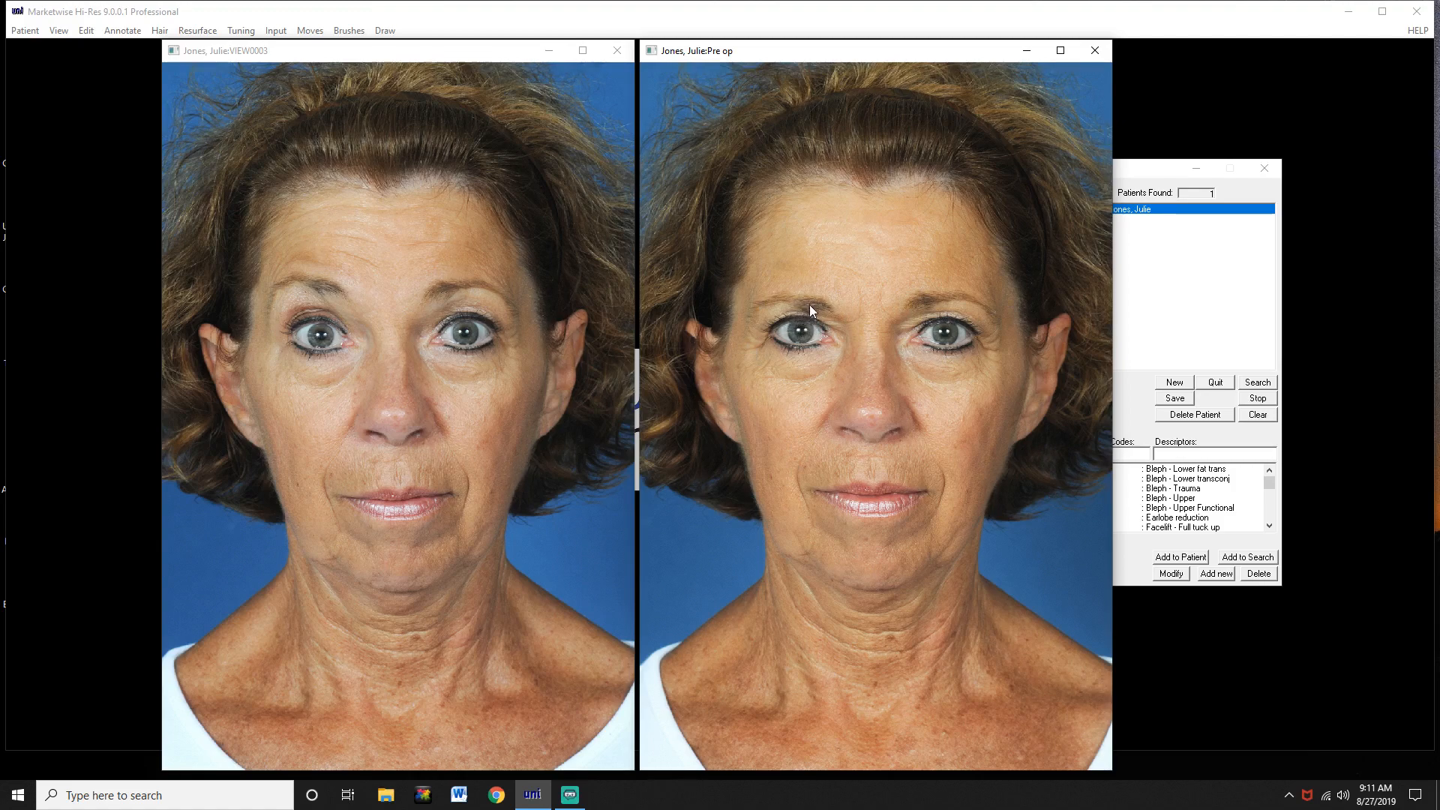
Use Morph on the Pre op photo to lift the patient's right eyebrow within a box drawn around the brow
click(309, 32)
click(330, 81)
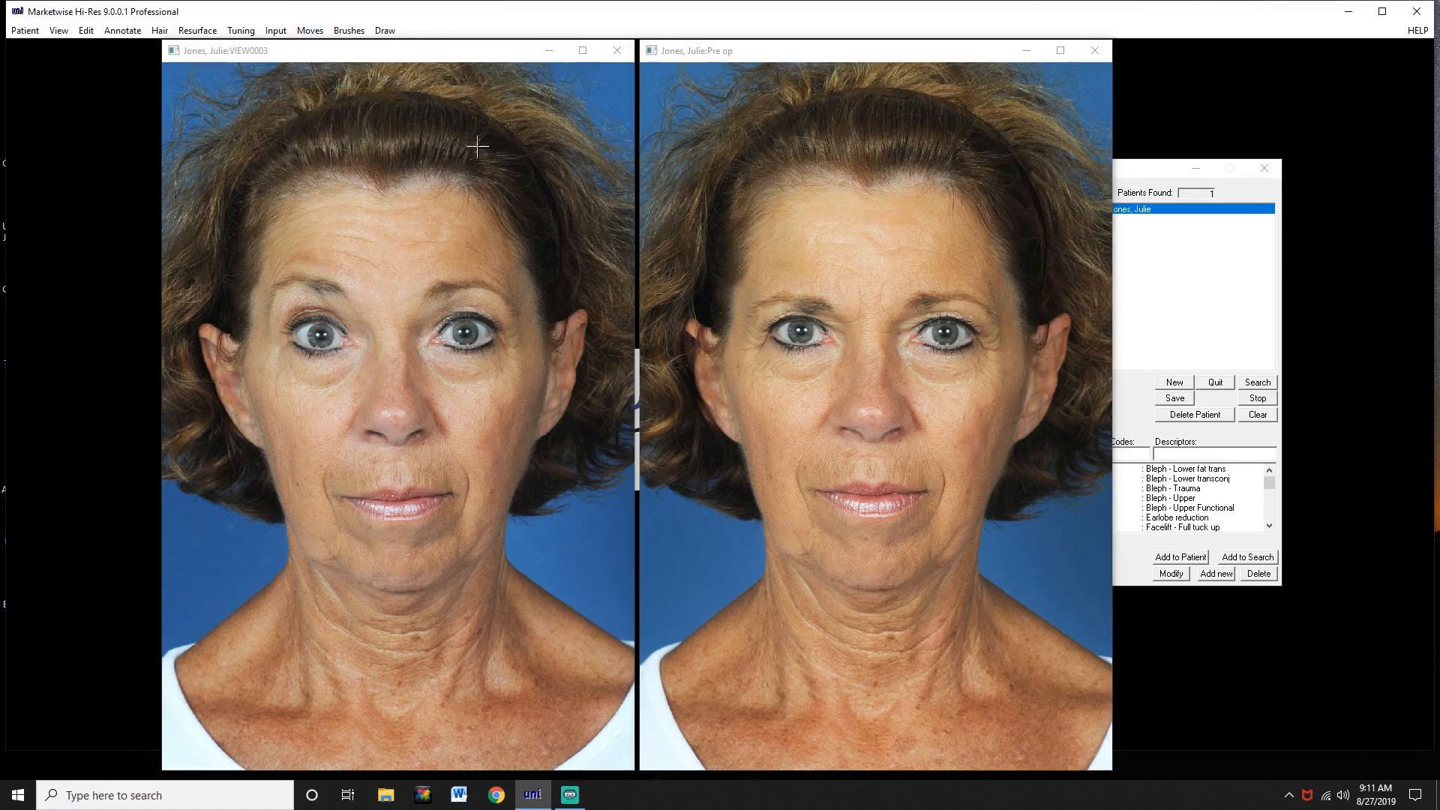
click(309, 31)
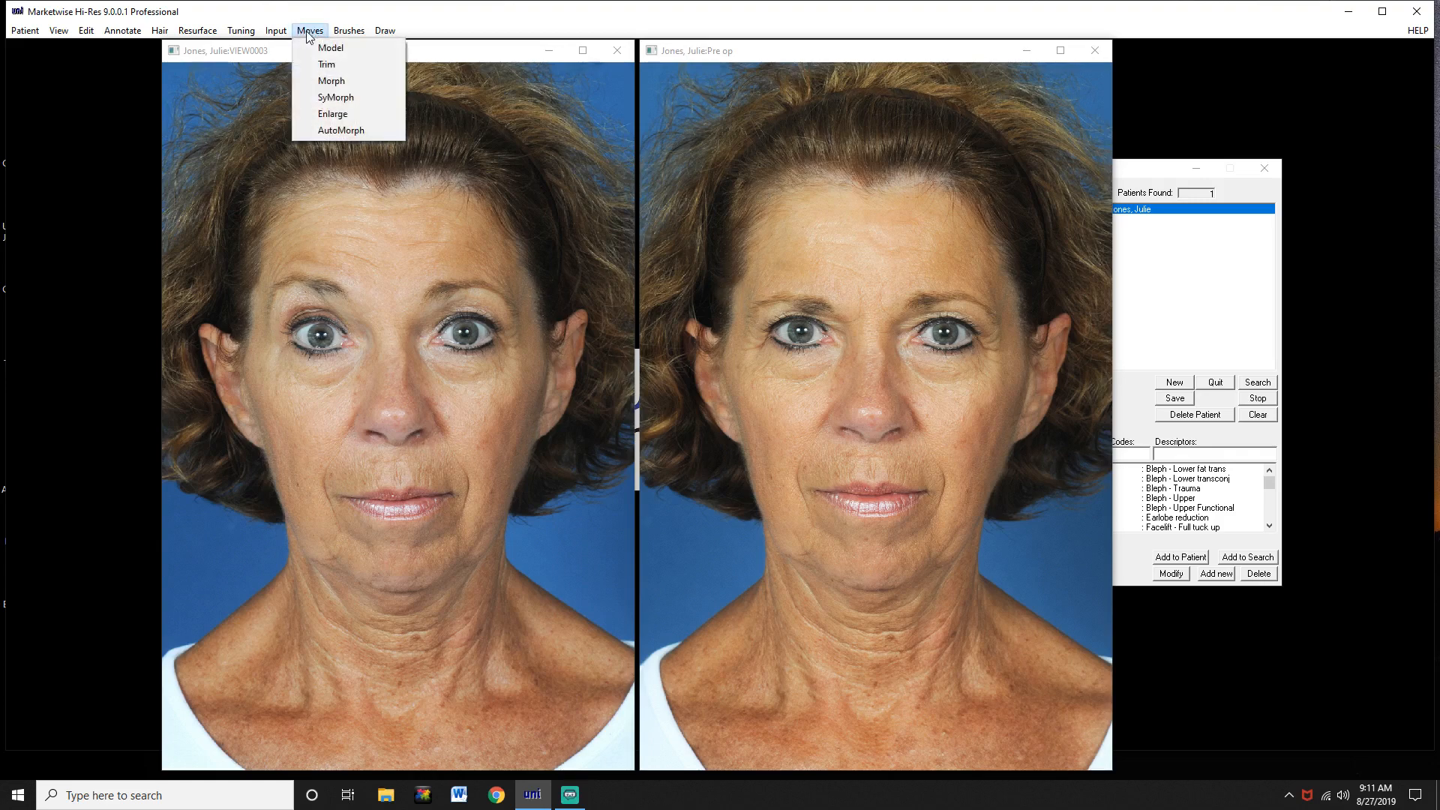
click(318, 81)
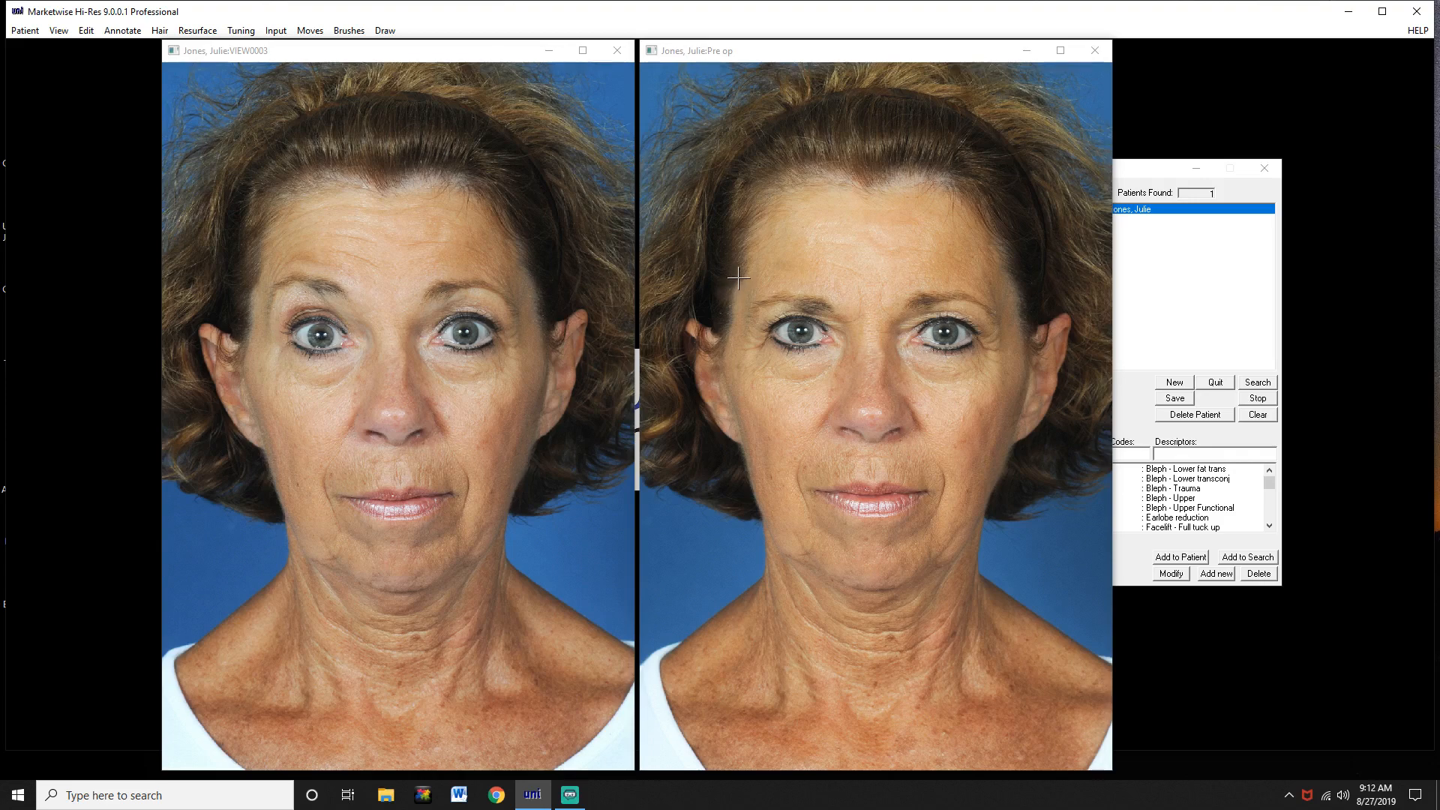
drag(738, 279, 844, 315)
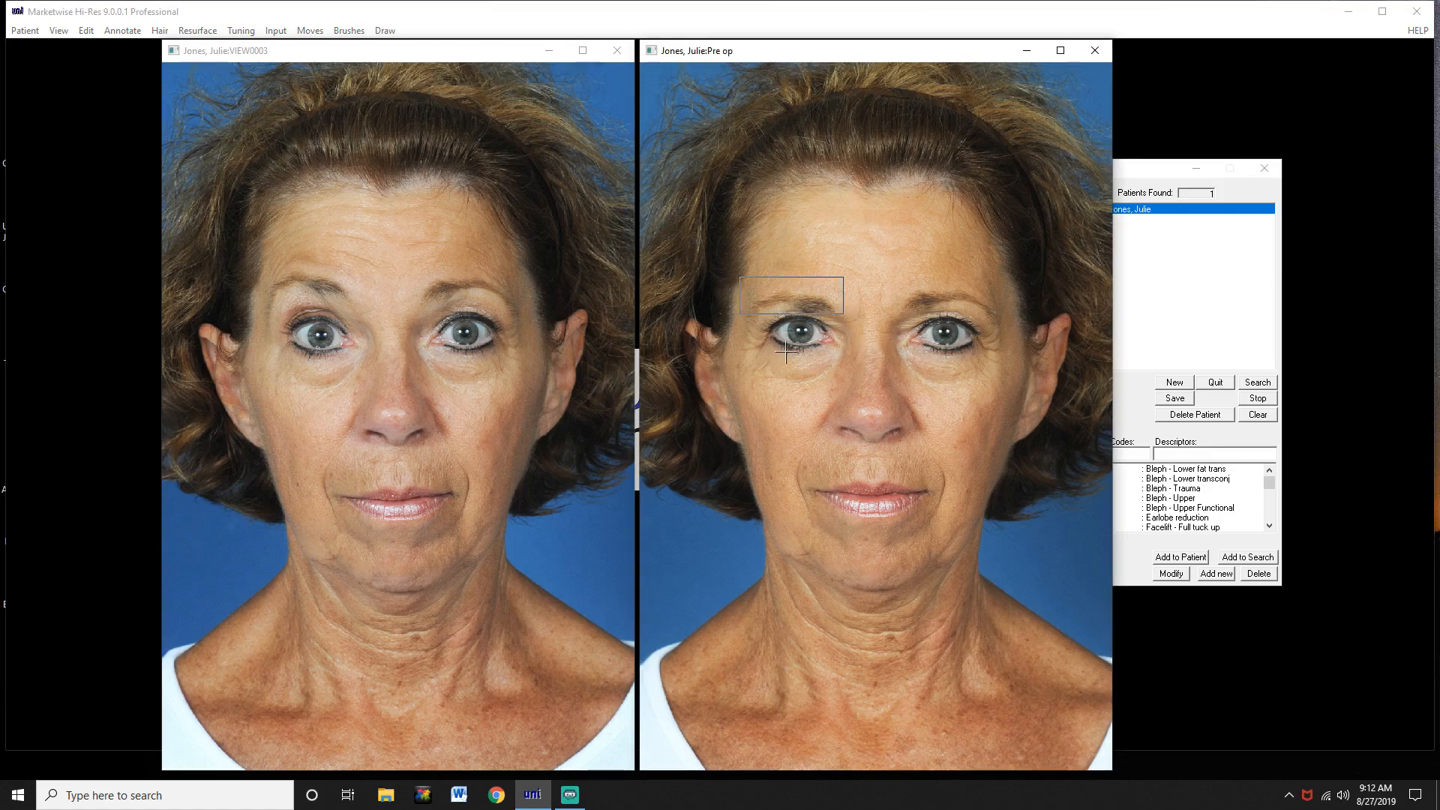
click(805, 310)
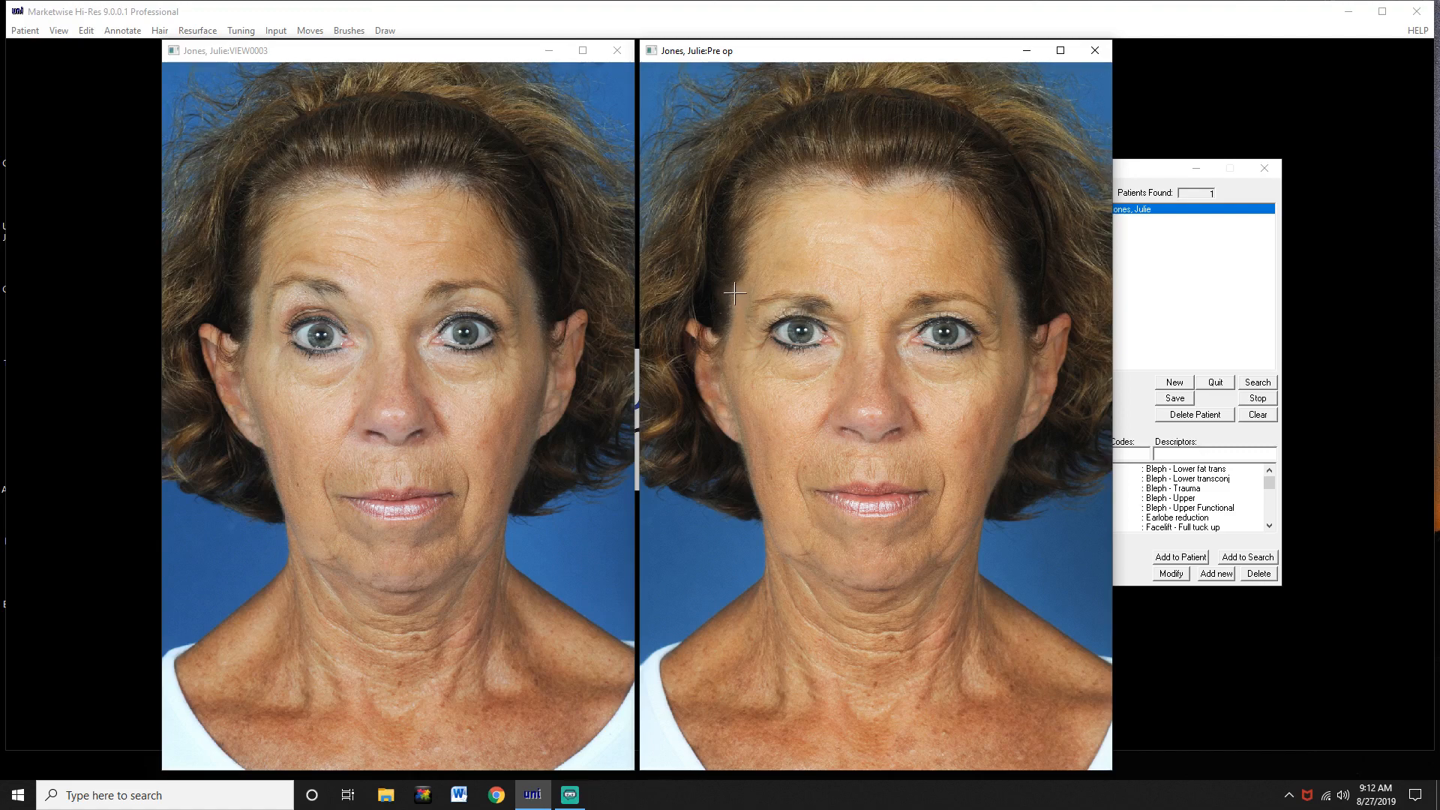
Morph the outer end of the patient's right eyebrow and the area at its inner end in the Pre op photo
drag(736, 292, 774, 368)
drag(741, 289, 756, 330)
drag(826, 292, 865, 324)
click(849, 312)
Morph the patient's left eyebrow and its outer corner upward in the Pre op photo, and refine the right brow's arch
drag(895, 274, 1008, 313)
click(965, 307)
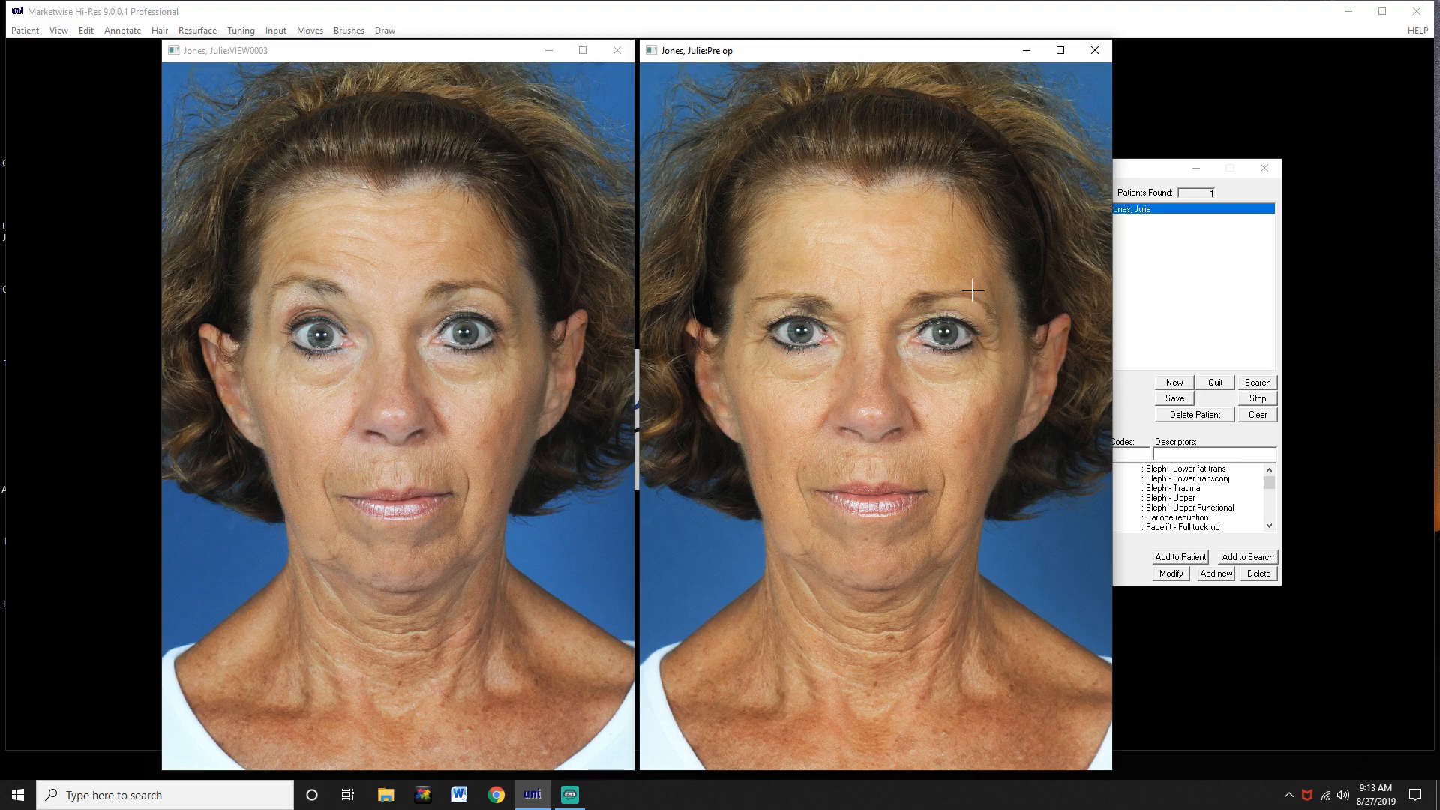
drag(973, 291, 1013, 371)
drag(758, 270, 819, 307)
Soften the inner part of the patient's right upper eyelid with the Tissue brush at a strength near Light
click(350, 30)
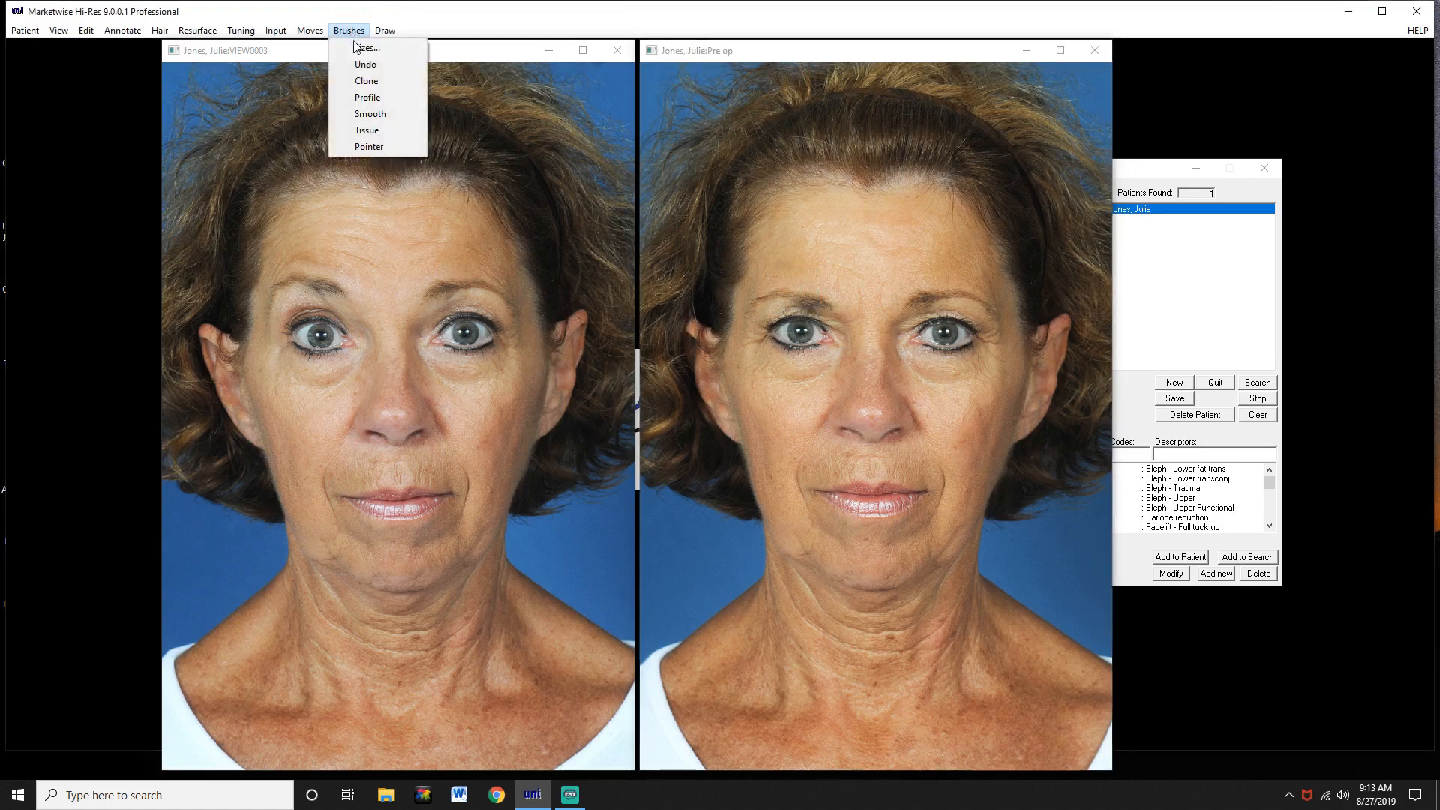
click(358, 49)
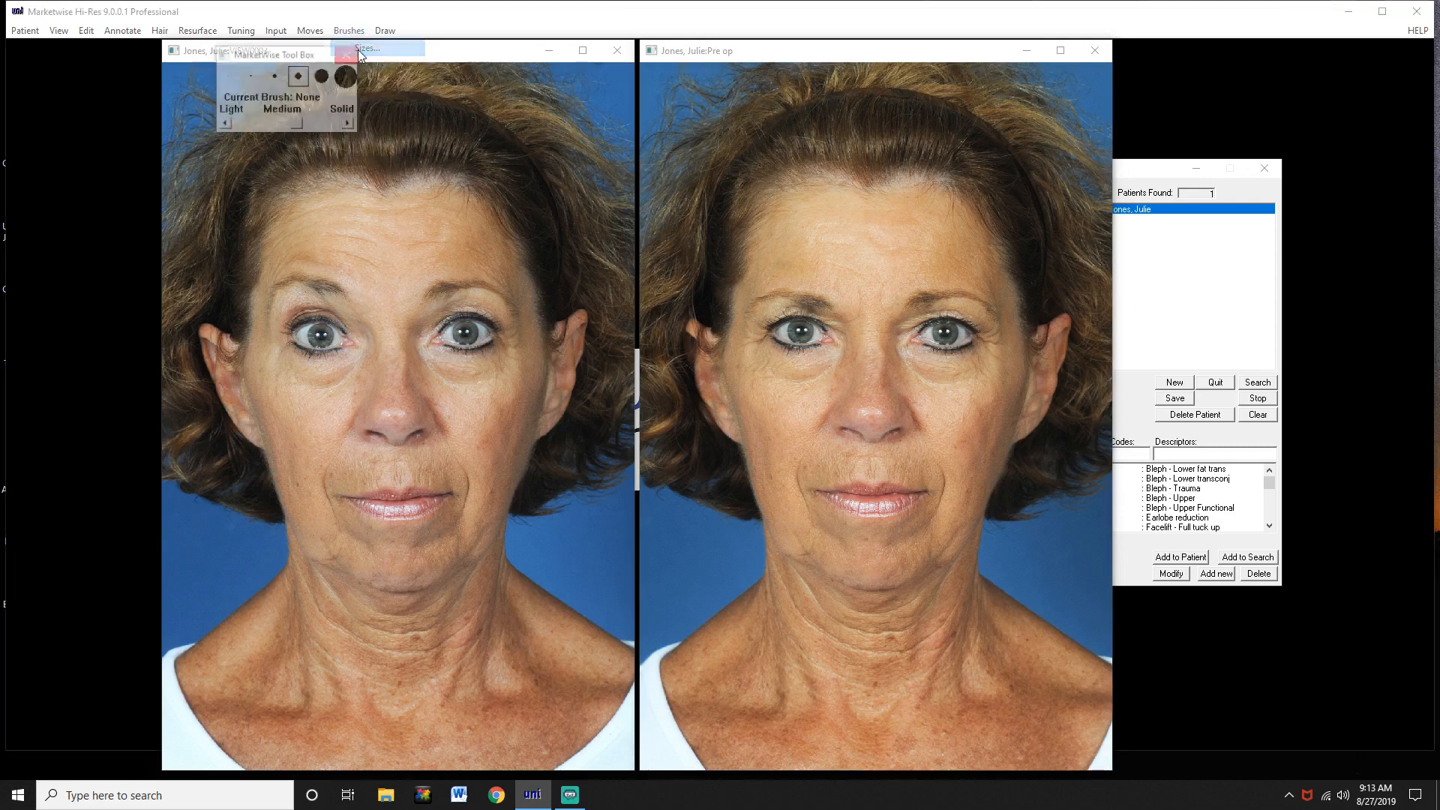
mouse_move(296, 52)
mouse_down()
mouse_move(424, 101)
mouse_move(499, 105)
mouse_up()
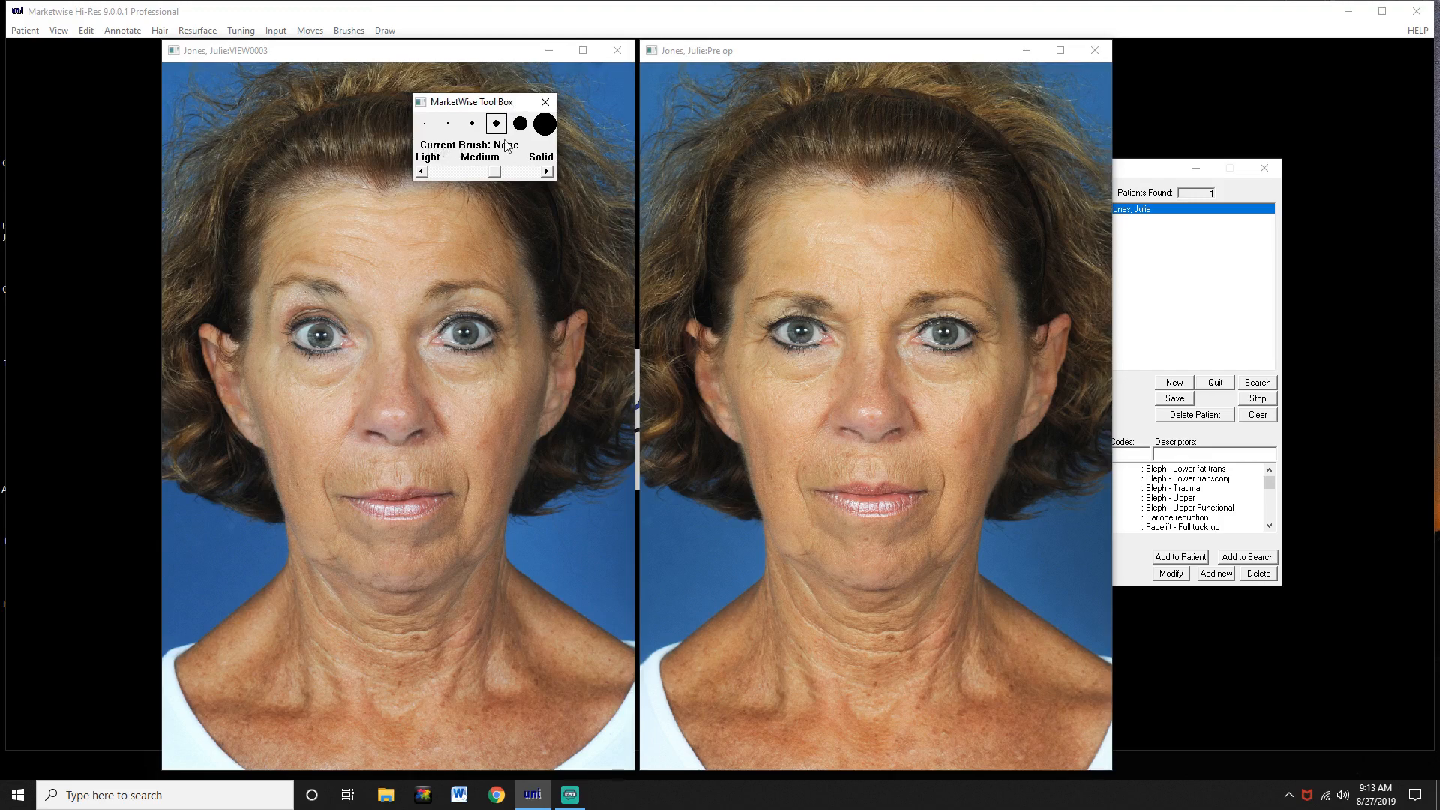
click(348, 32)
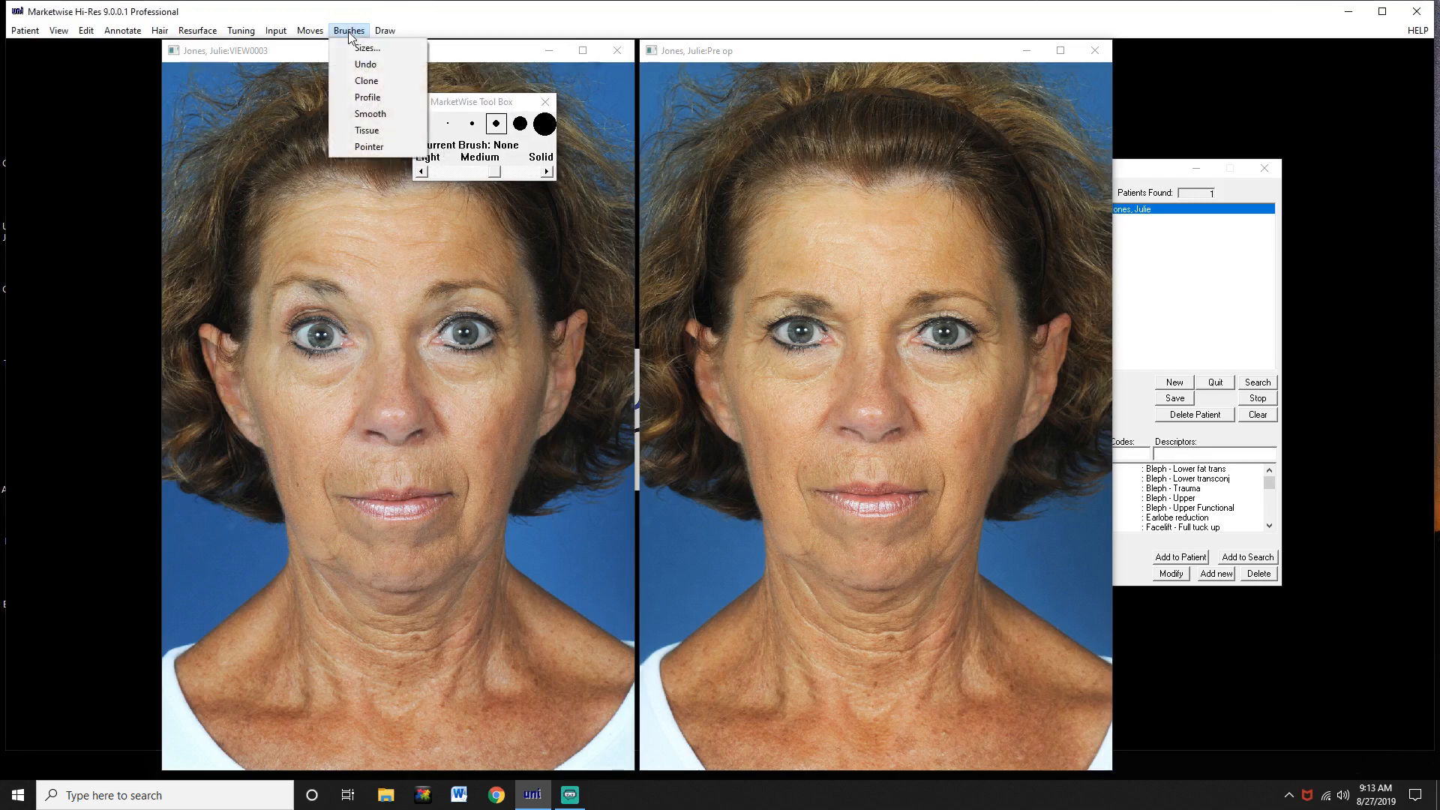
click(366, 130)
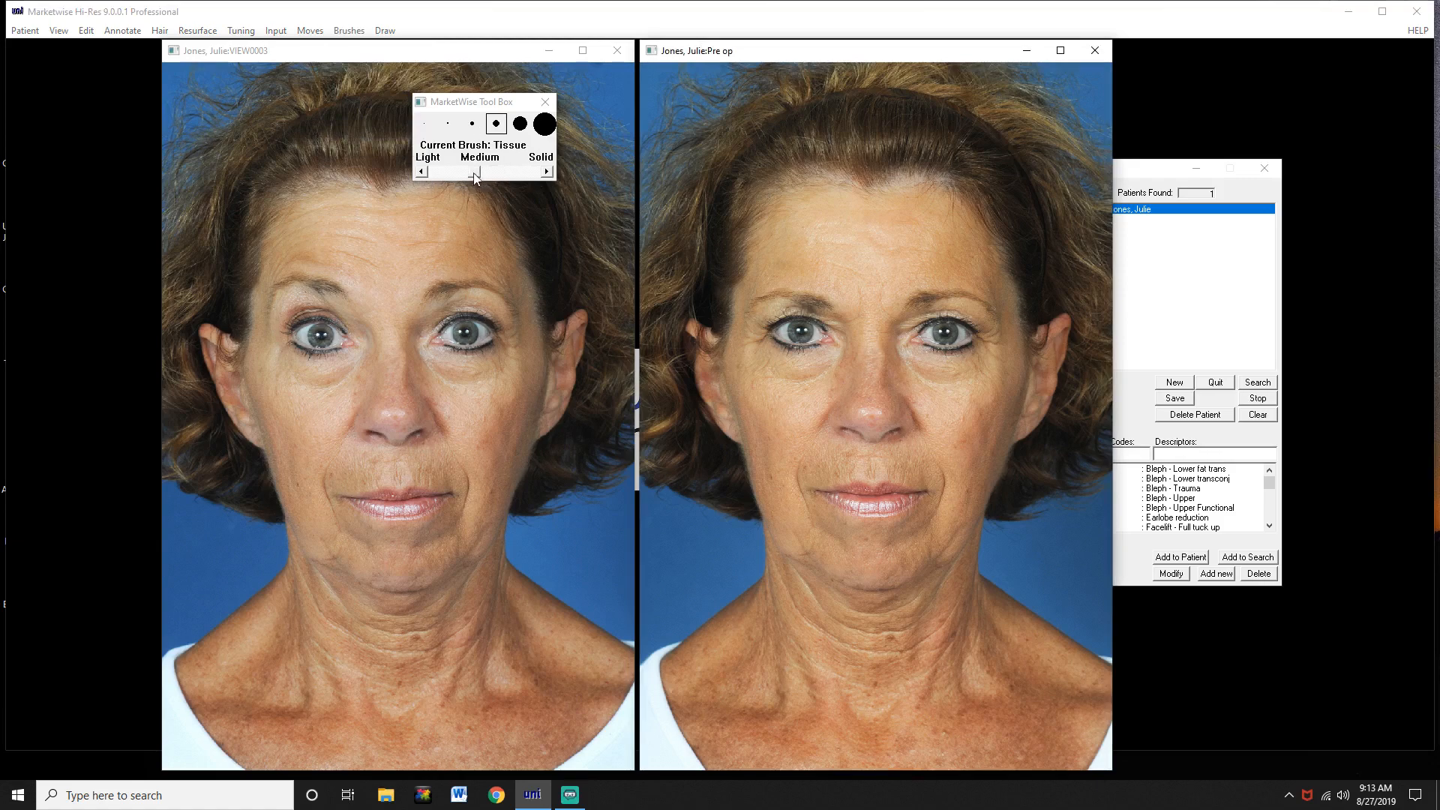
mouse_move(475, 174)
mouse_down()
mouse_move(459, 173)
mouse_move(510, 174)
mouse_move(449, 172)
mouse_move(489, 173)
mouse_up()
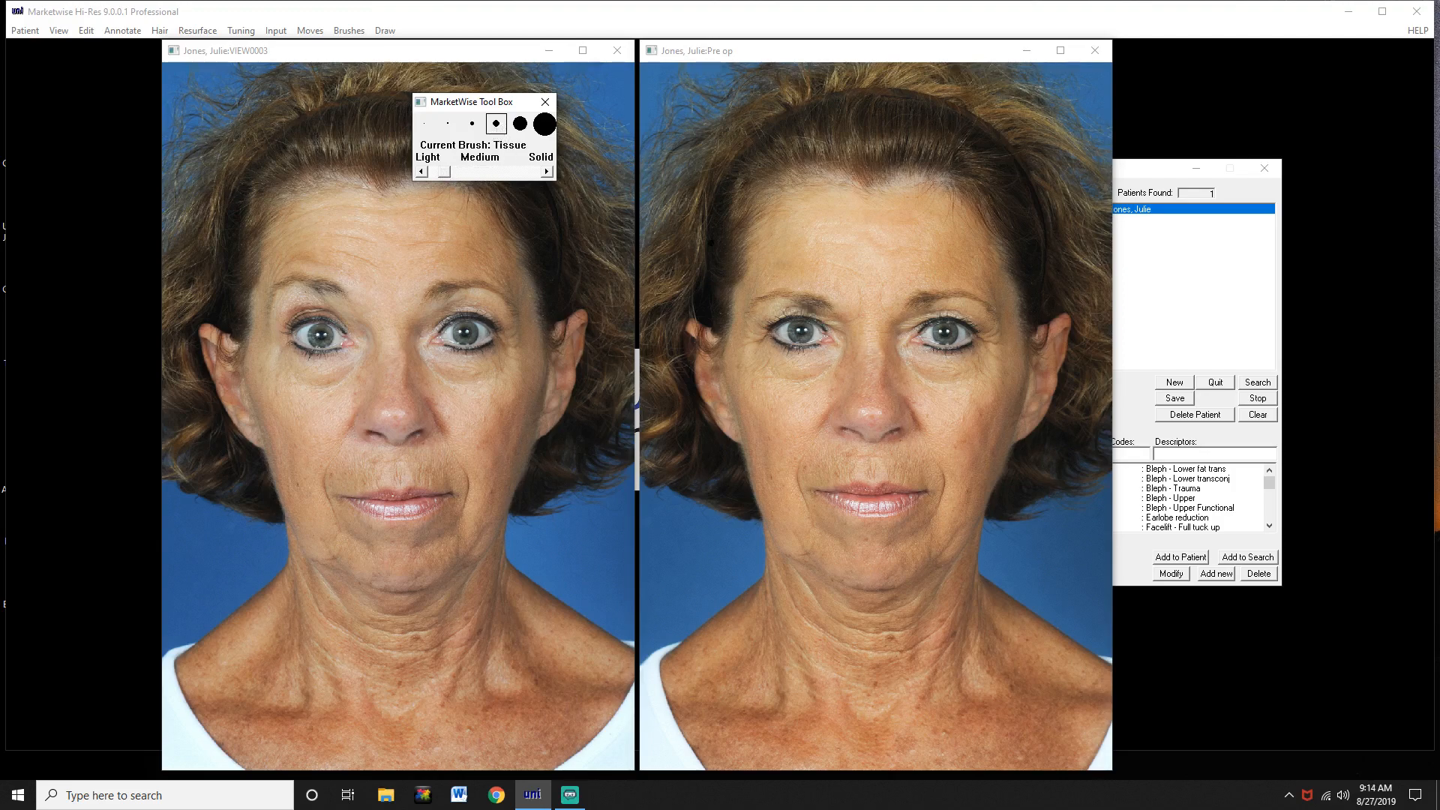
click(824, 320)
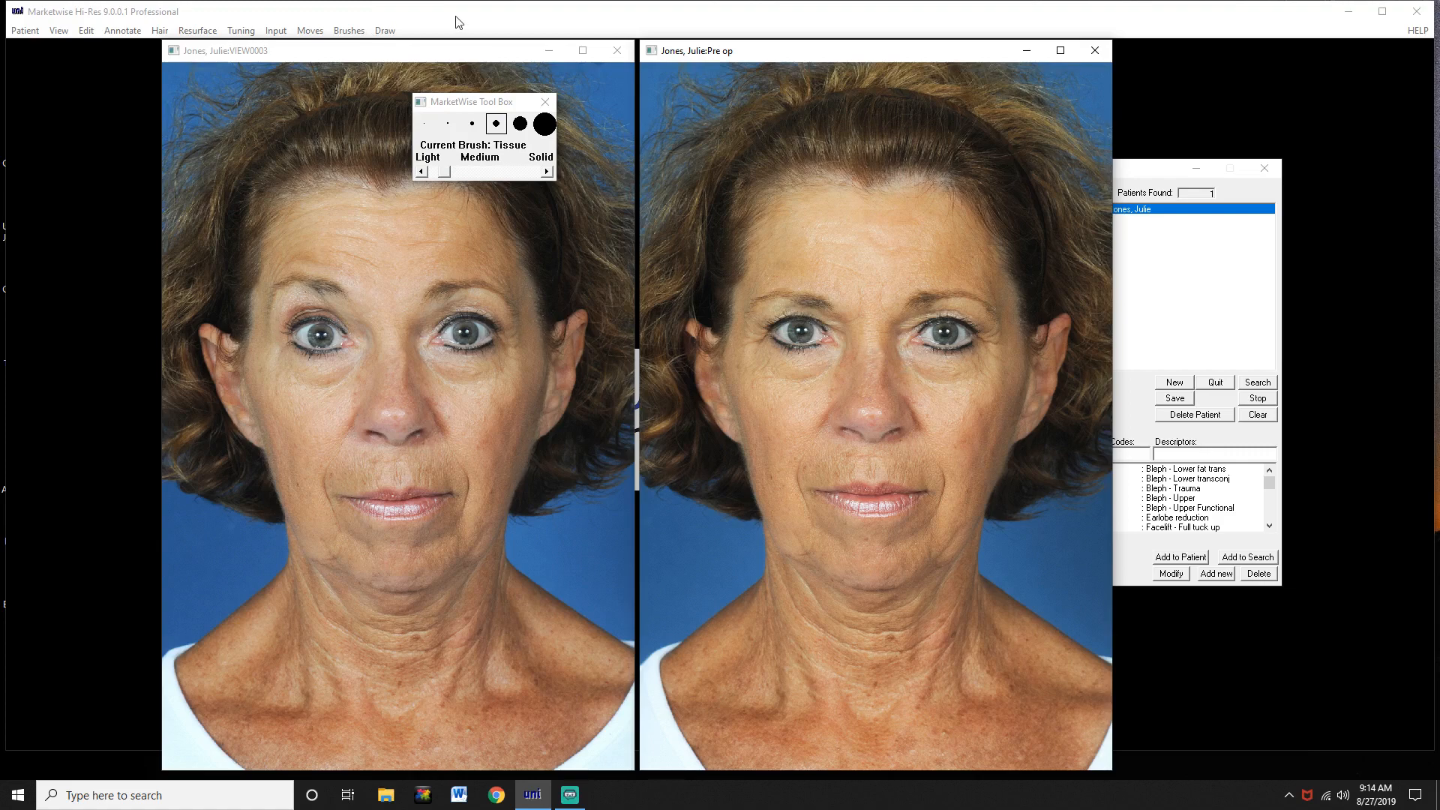
Clone the right upper eyelid from VIEW0003 onto the same eyelid in the Pre op photo, with brush strength just above Medium
click(350, 34)
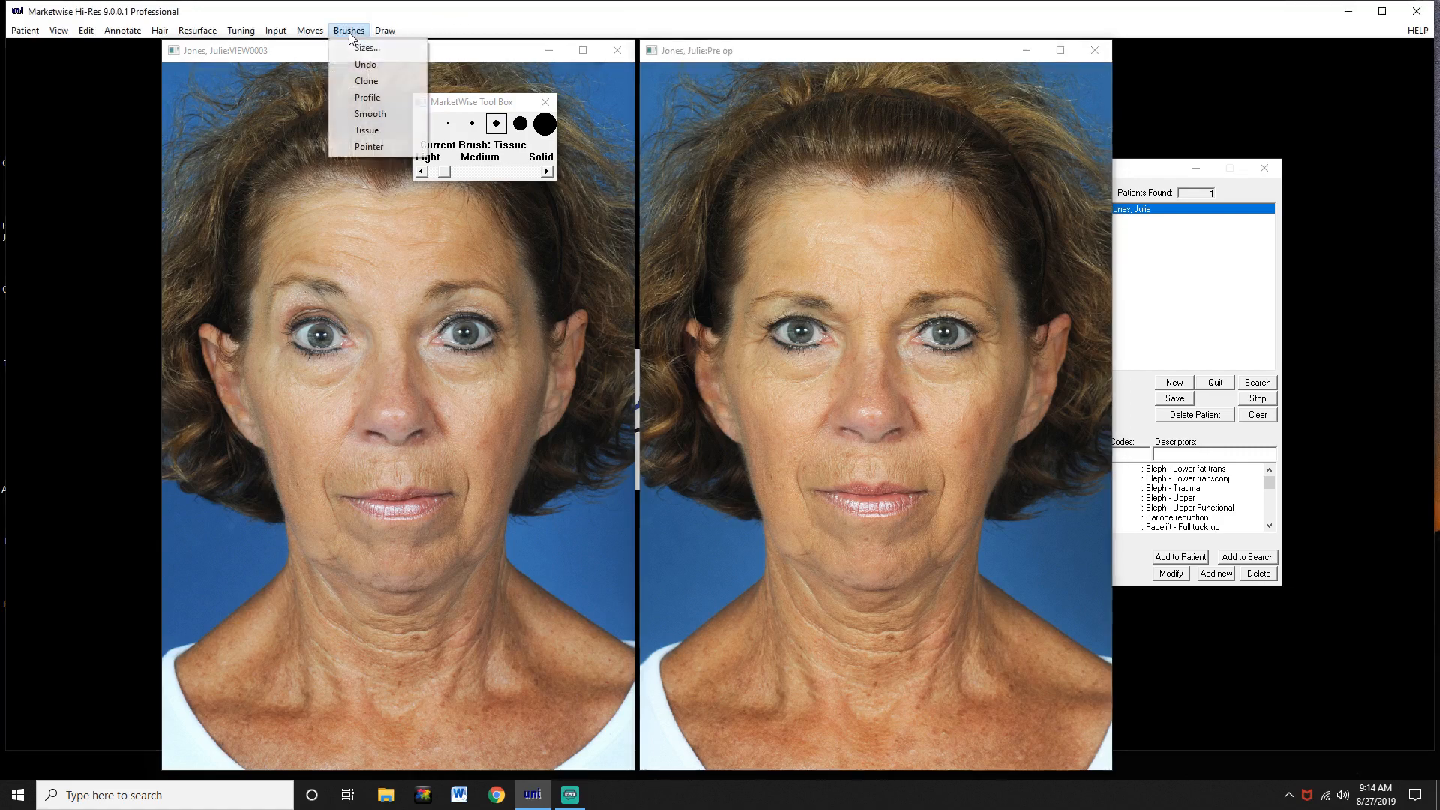
click(365, 81)
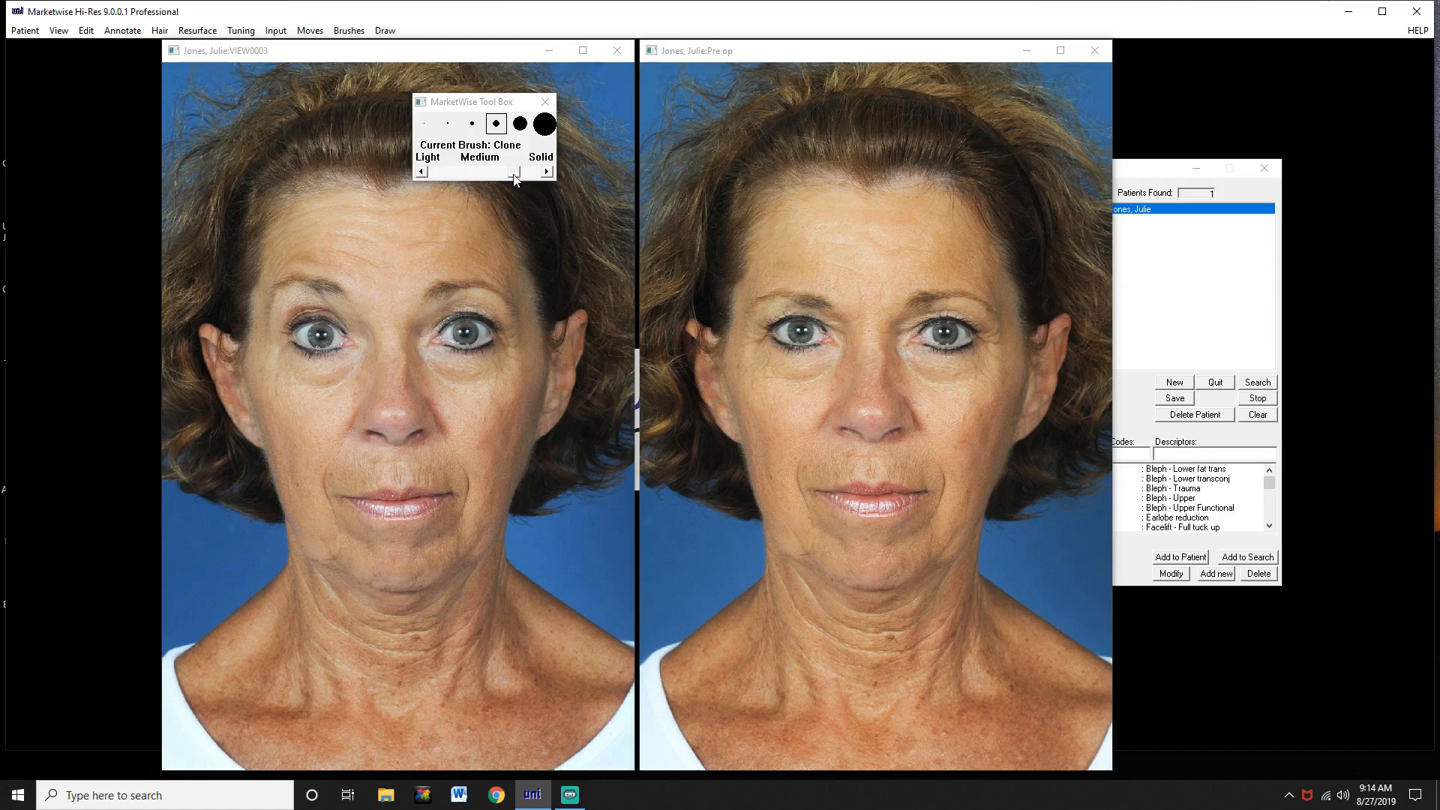
drag(515, 177, 496, 179)
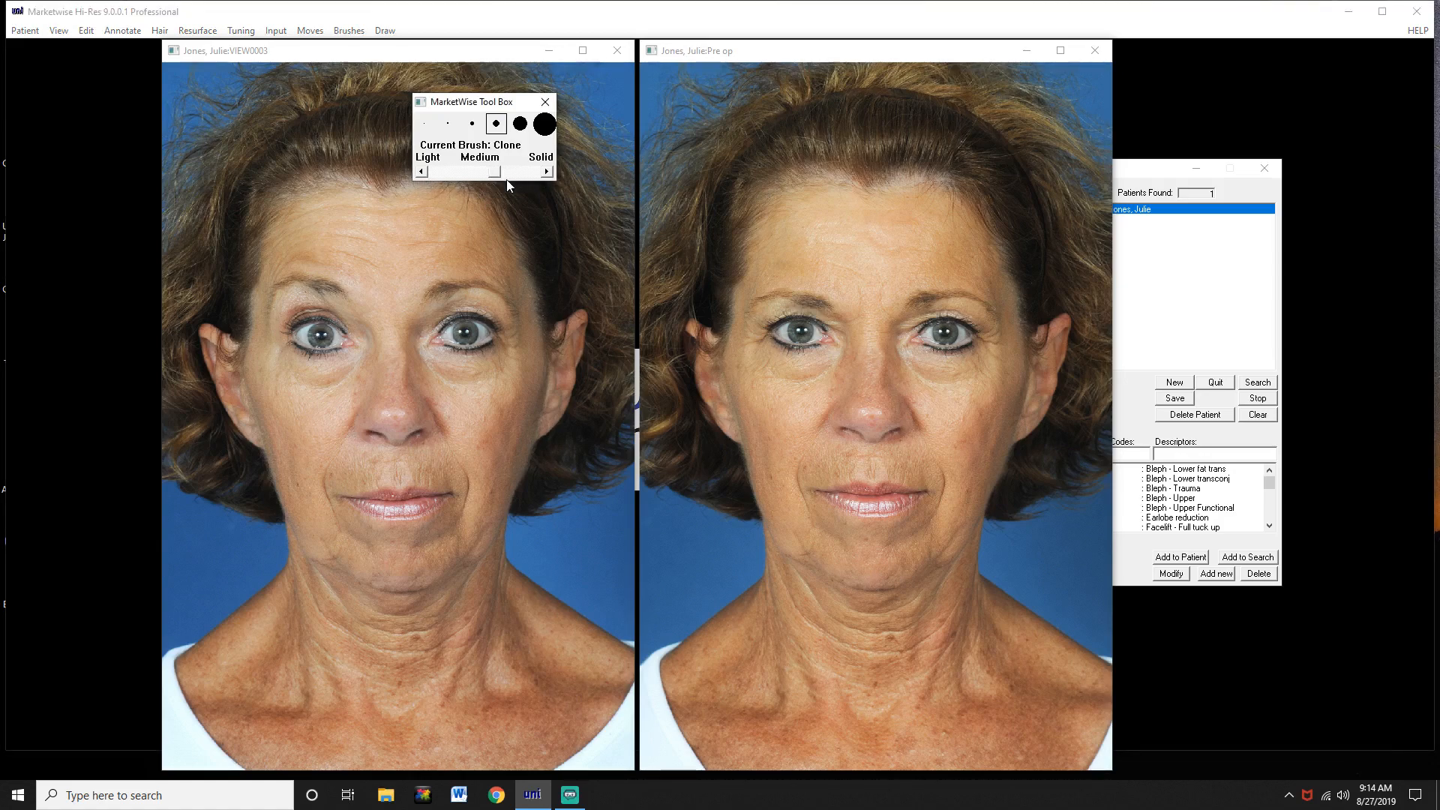
click(345, 32)
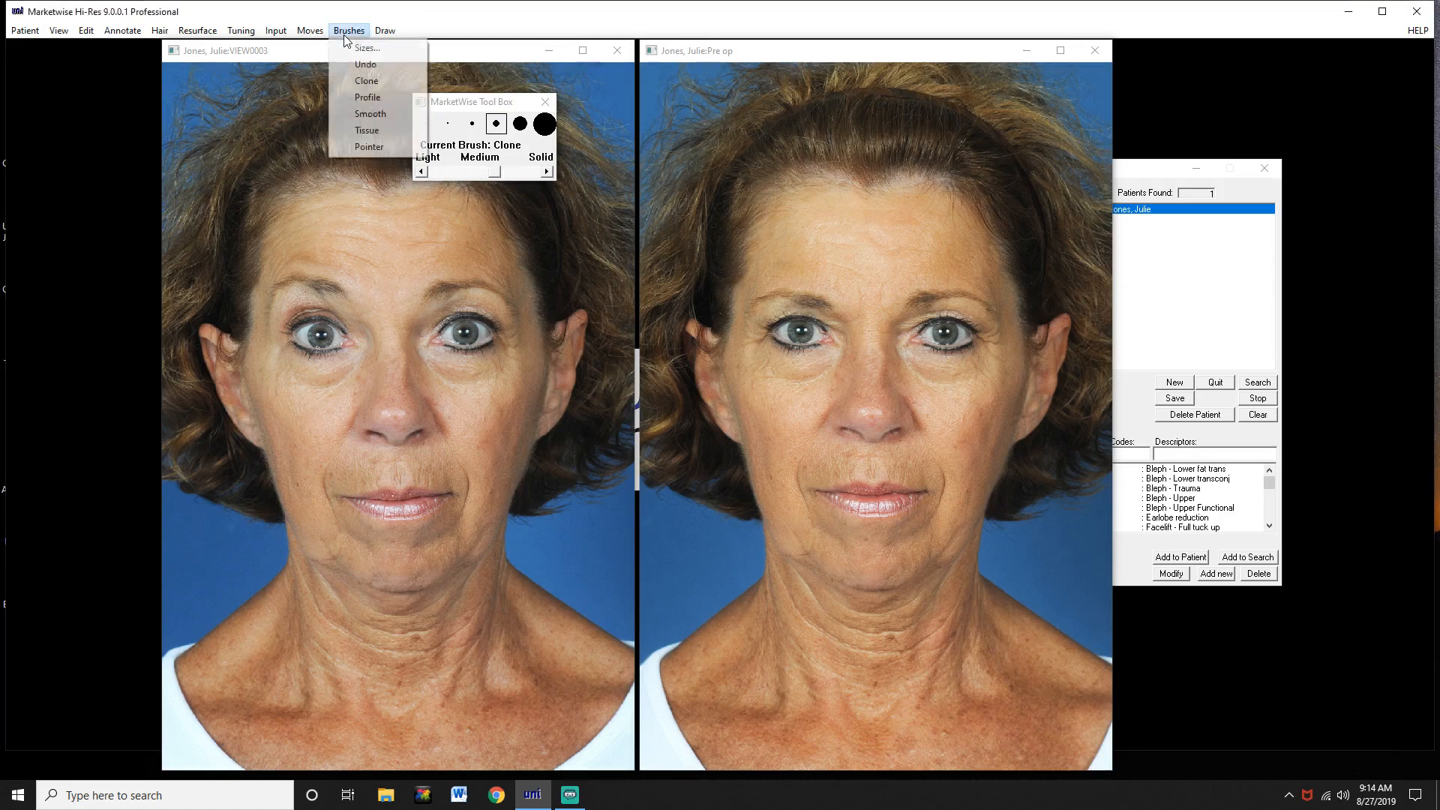
click(363, 83)
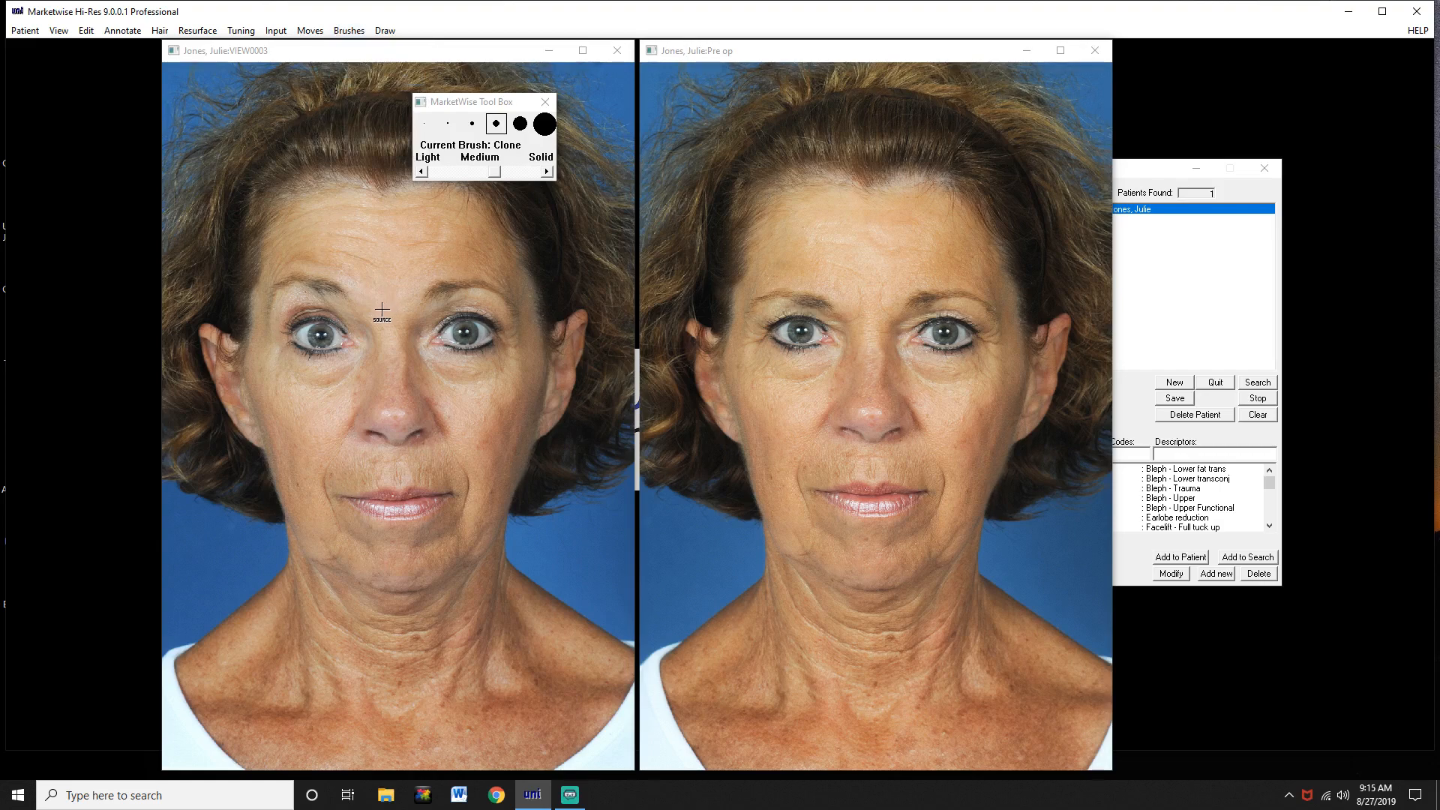
click(316, 311)
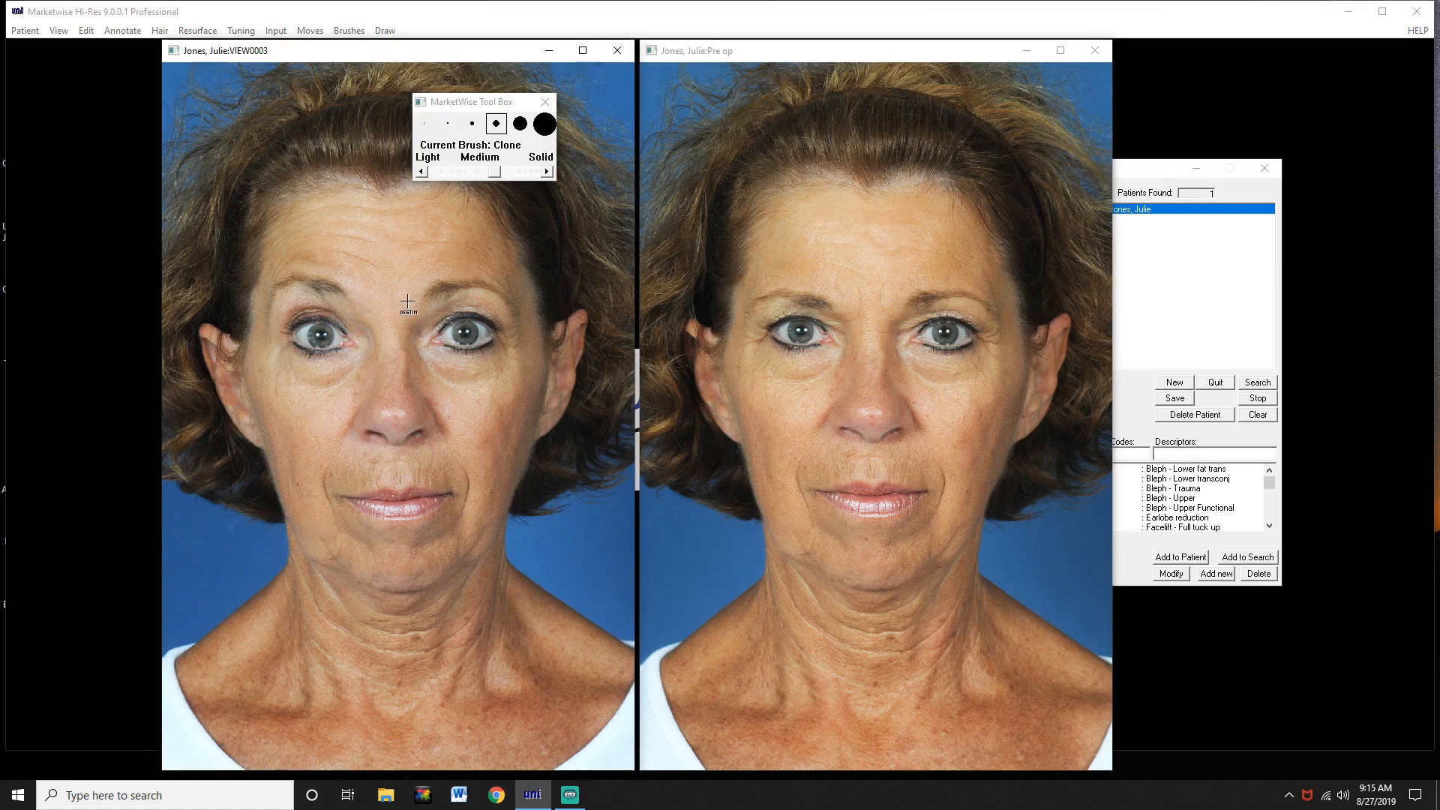
click(798, 310)
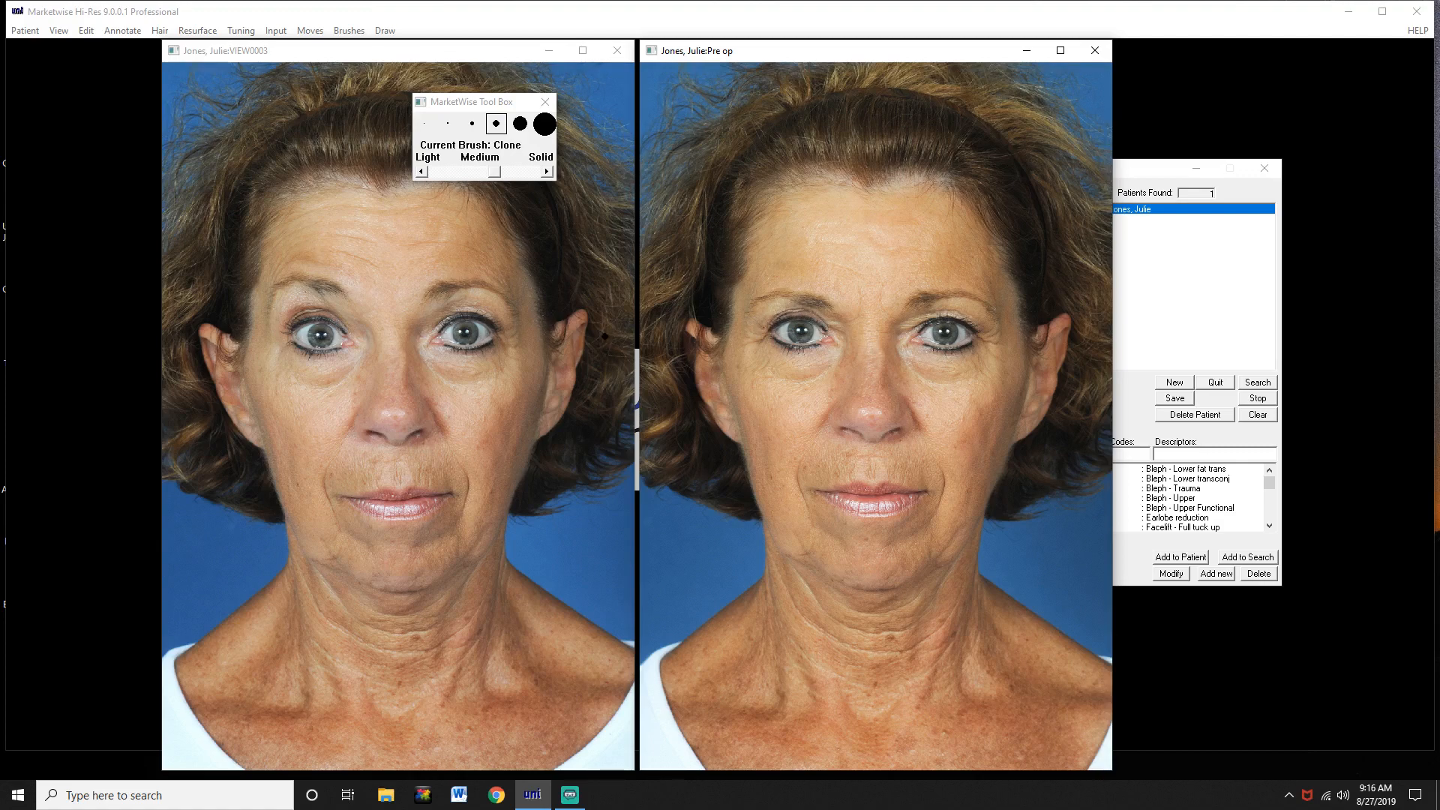
Close the VIEW0003 image, move the Pre op photo toward the center of the workspace and magnify the face
click(614, 51)
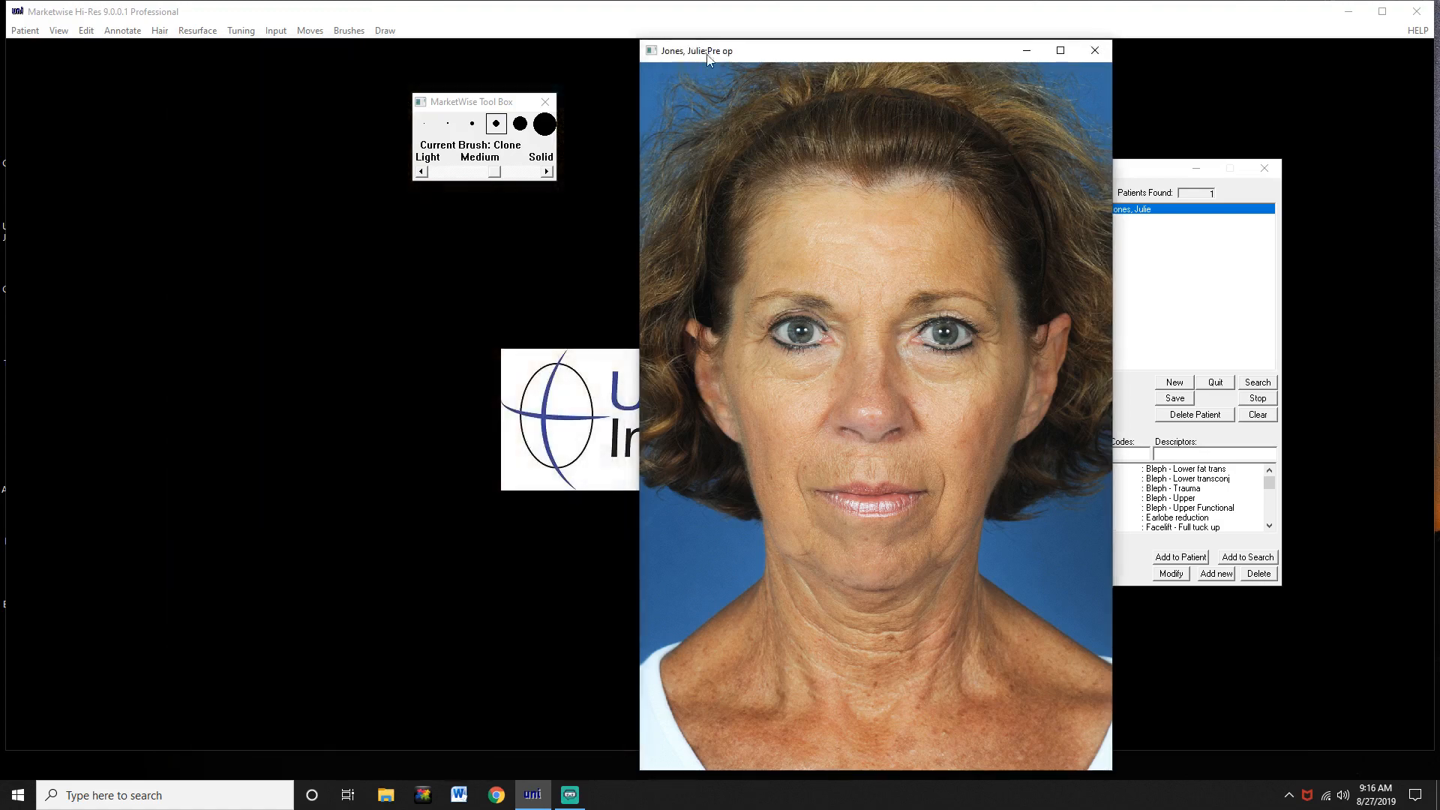
drag(745, 61, 672, 65)
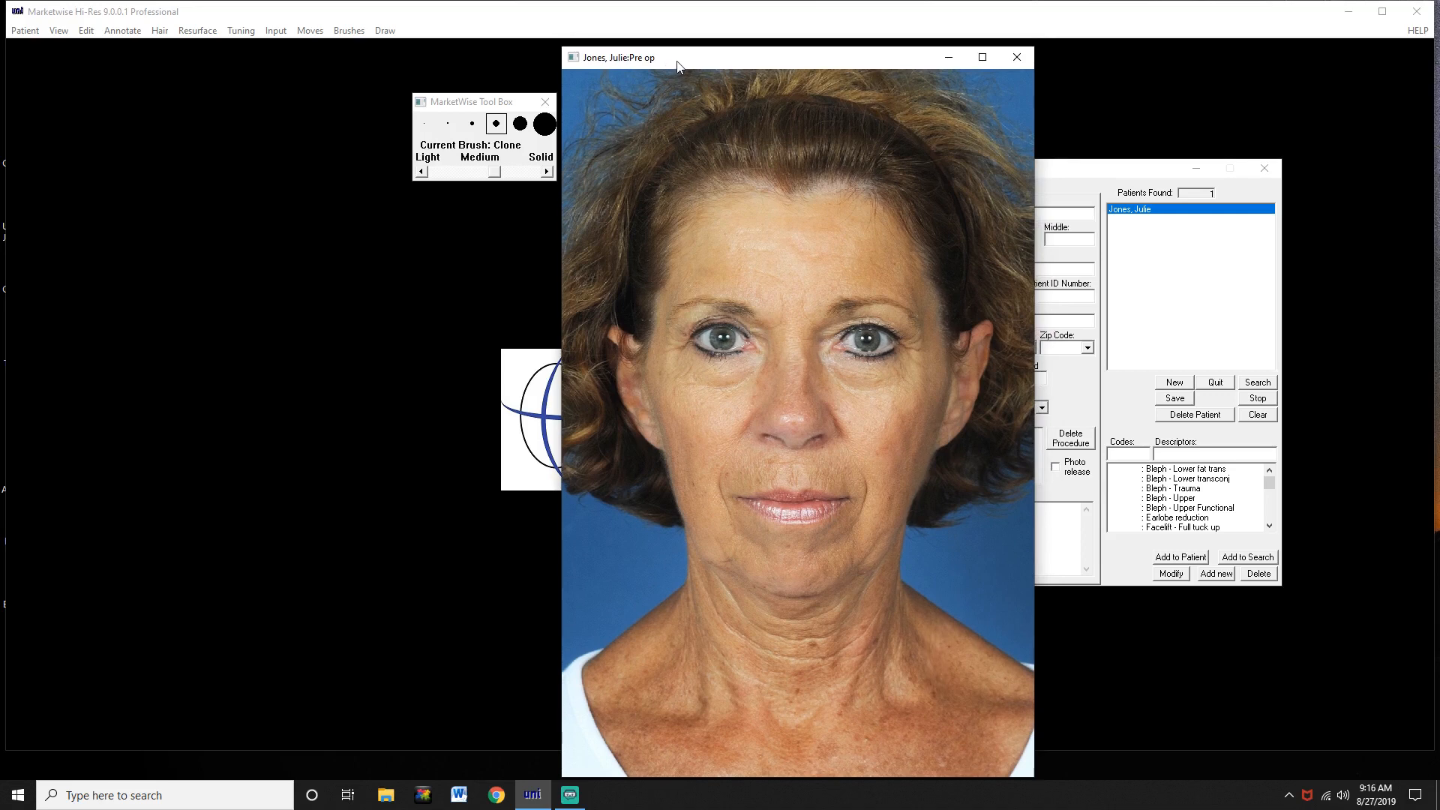
scroll(677, 67, up, 1)
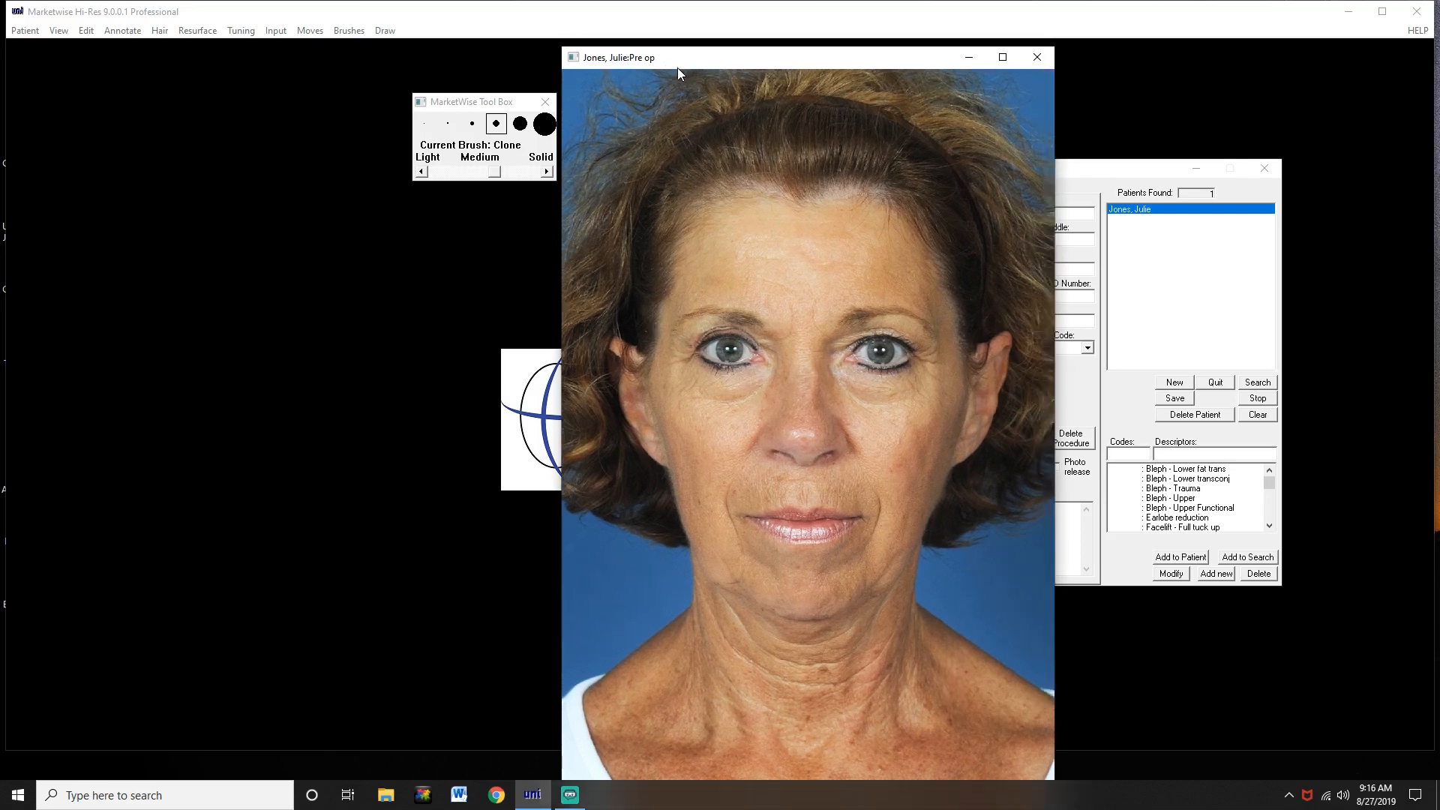
scroll(678, 68, up, 4)
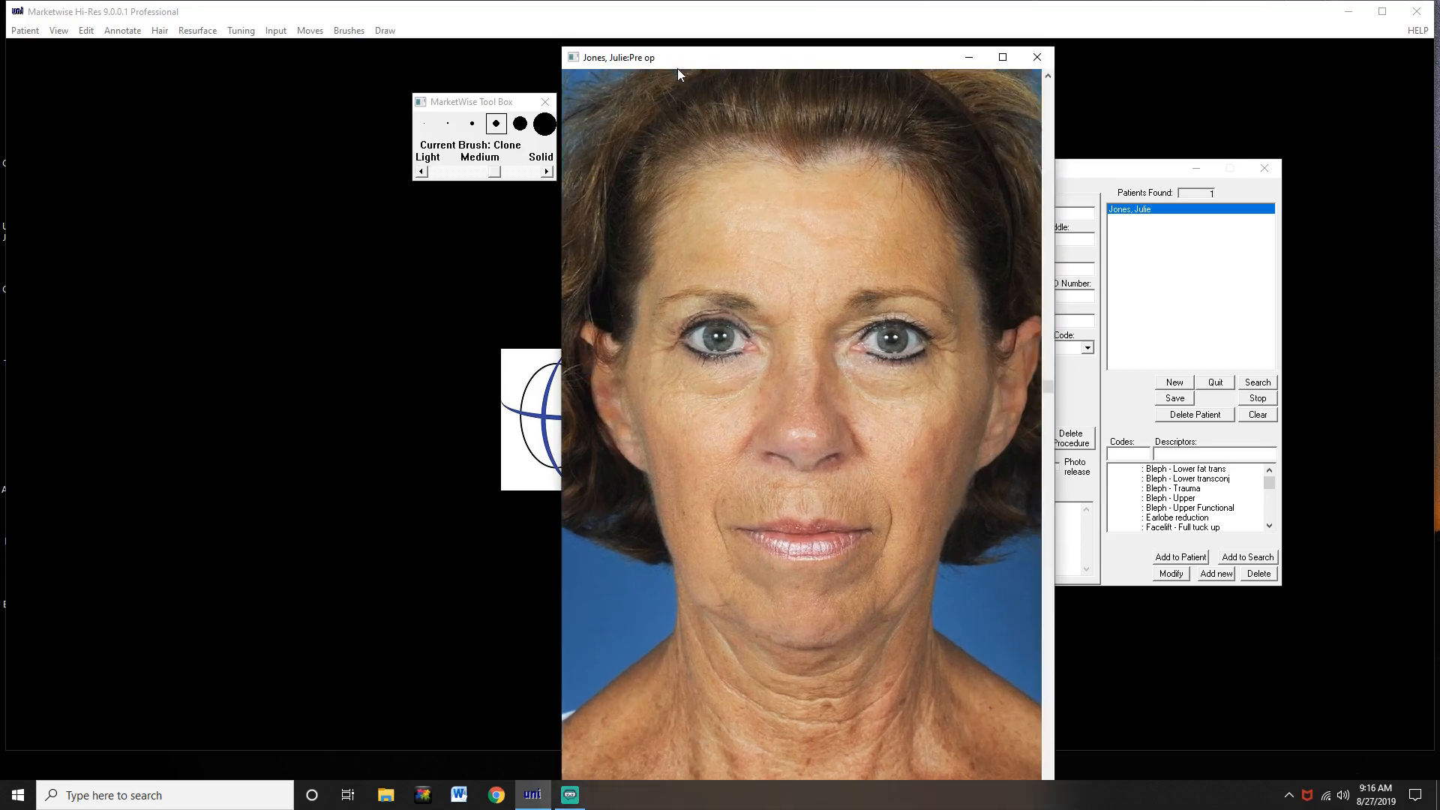
scroll(677, 69, up, 4)
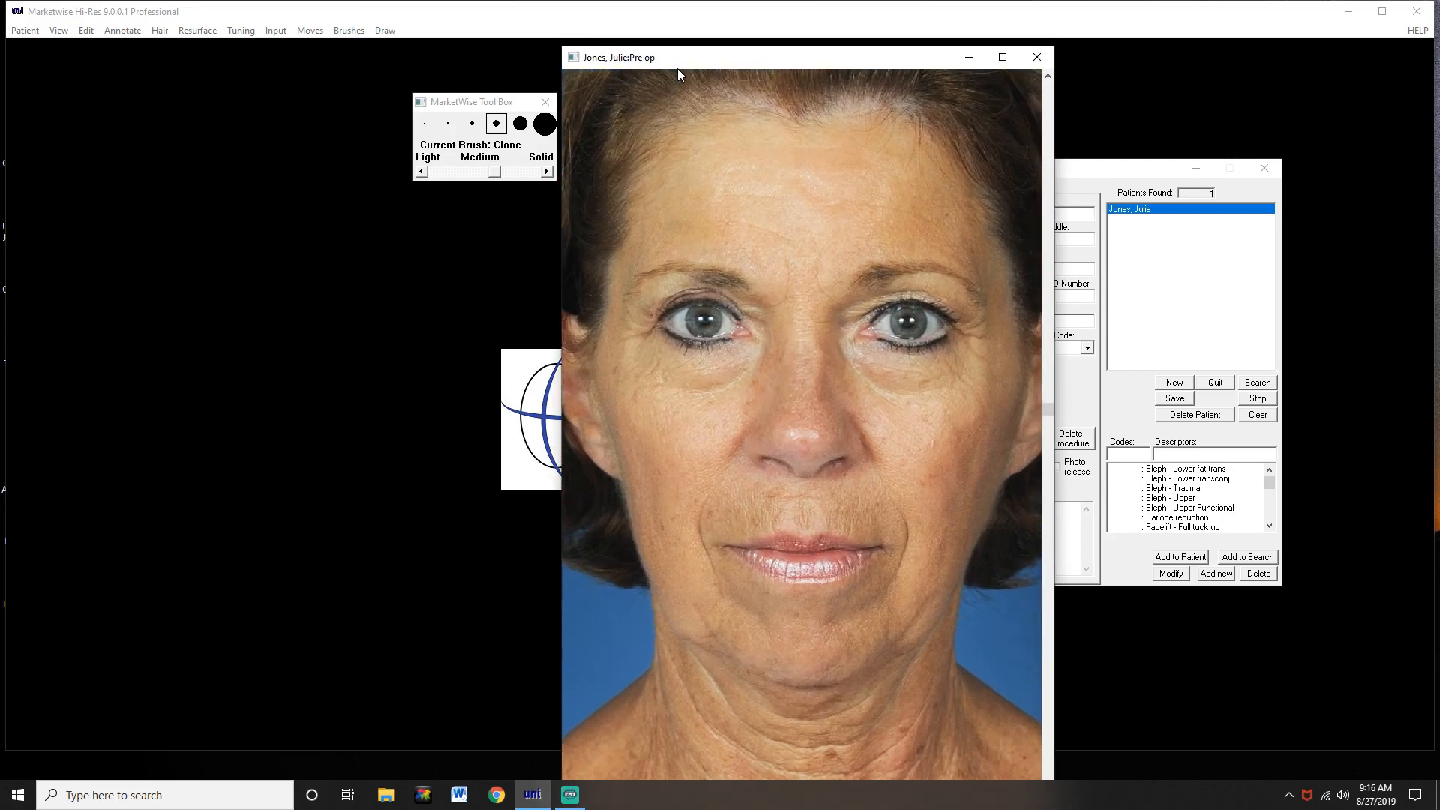
scroll(677, 69, up, 1)
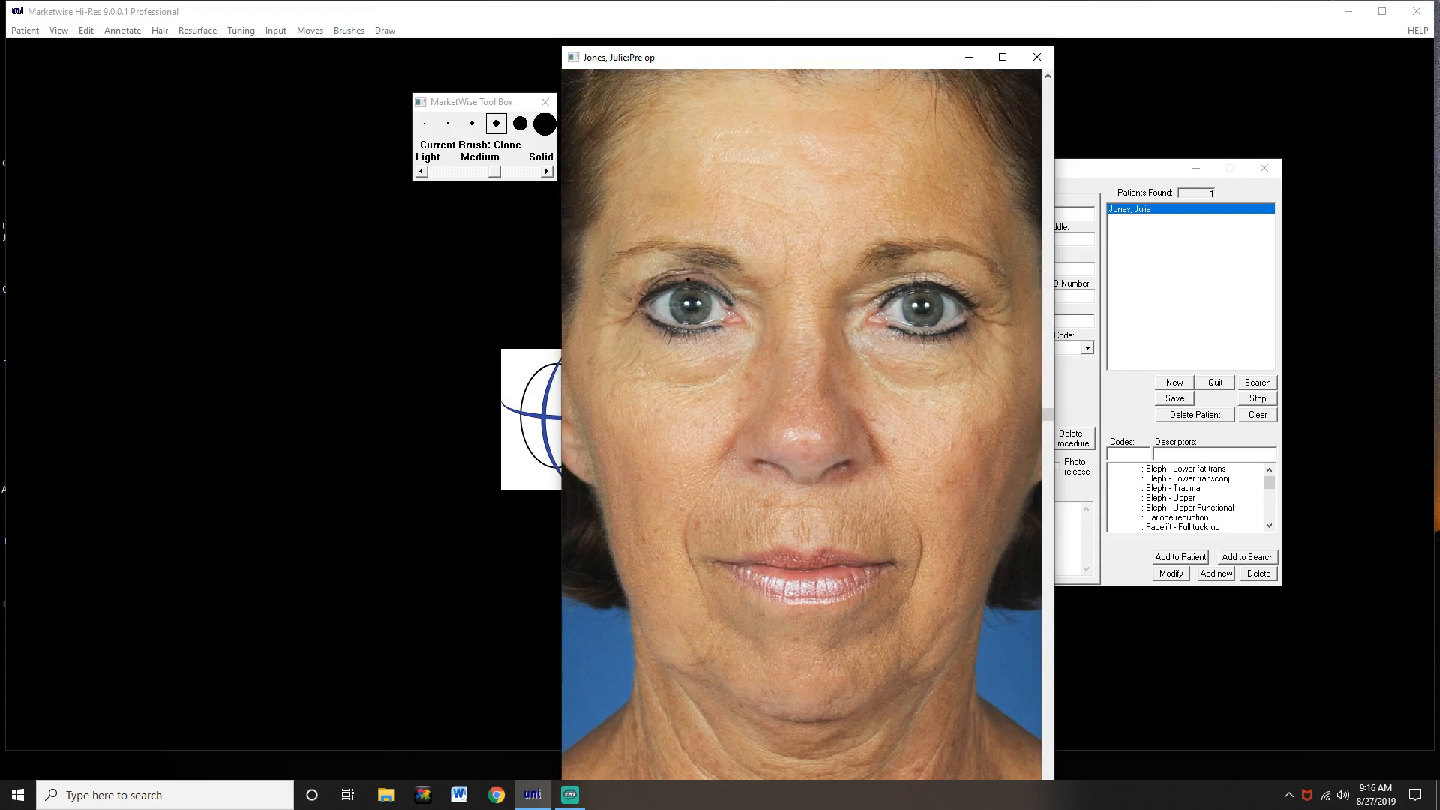
Use Morph to adjust the patient's right upper eyelid fold and its outer corner in the Pre op photo
click(308, 34)
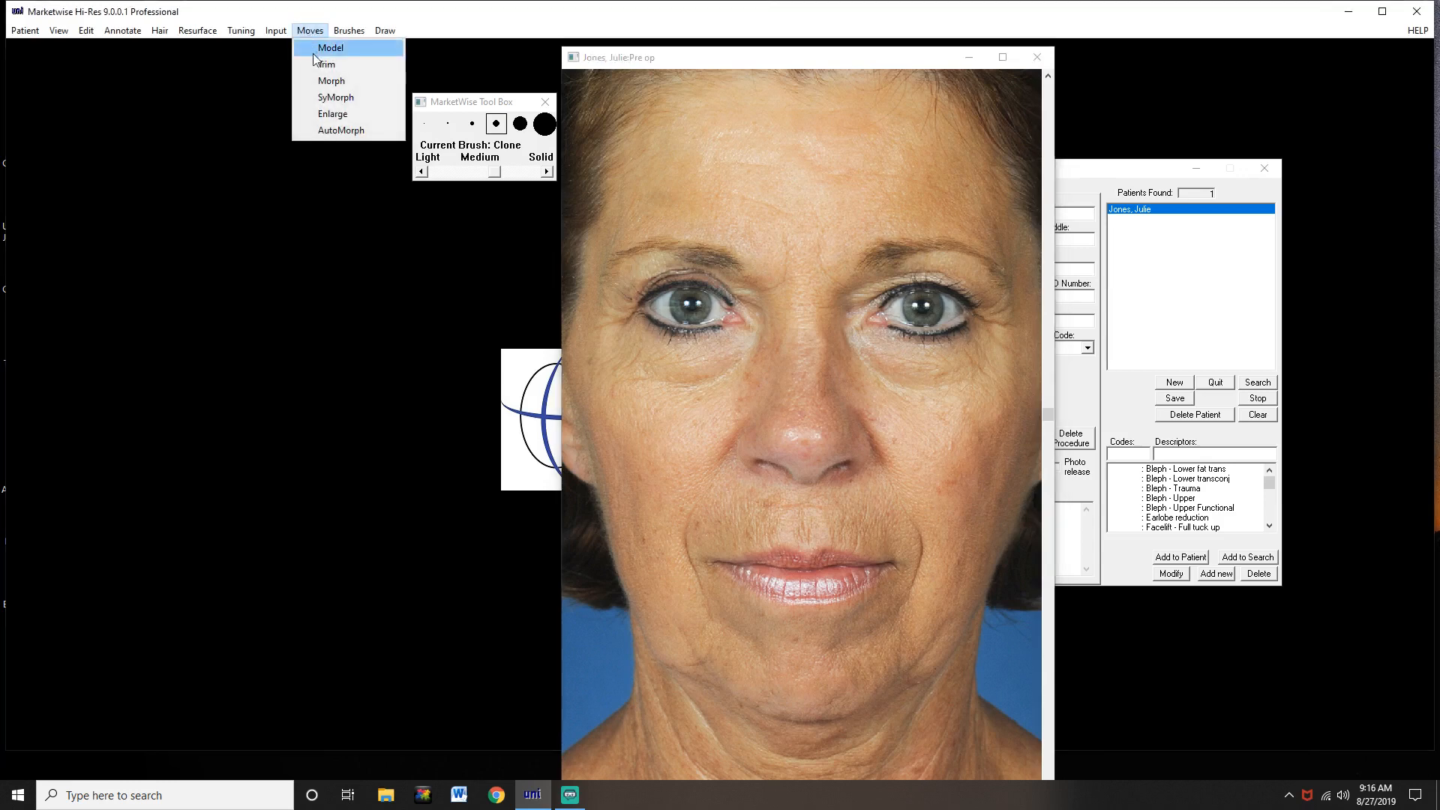
click(327, 82)
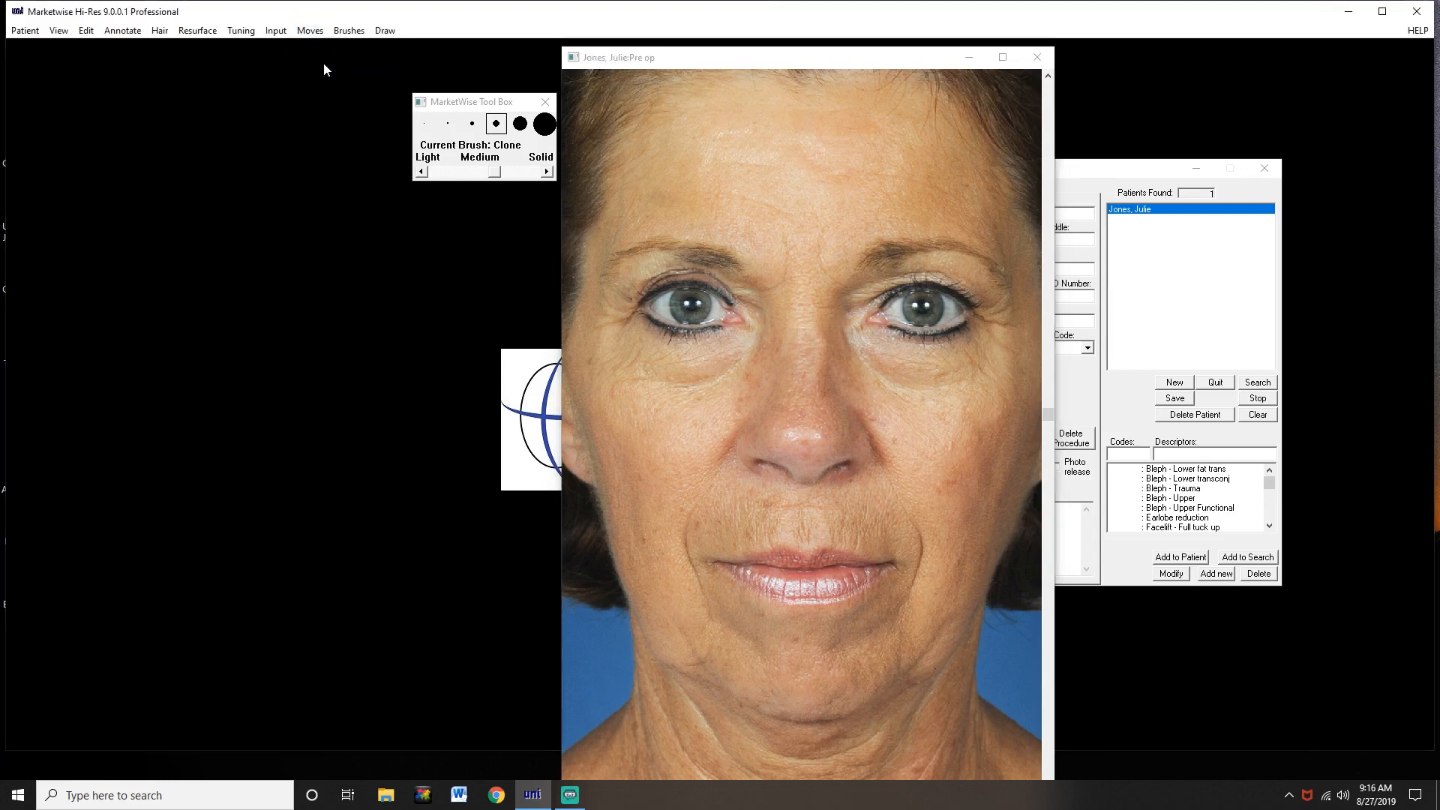
click(658, 264)
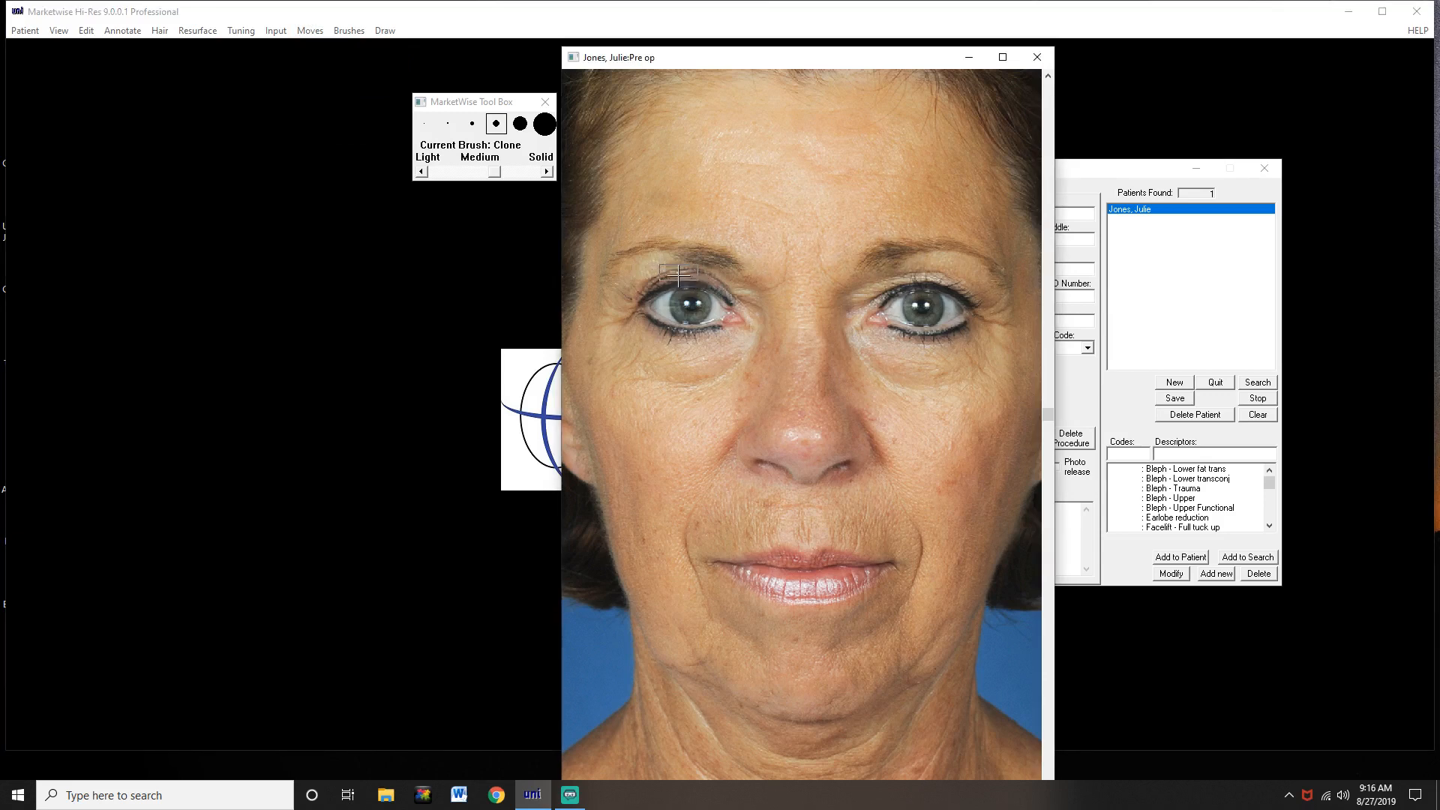
drag(678, 276, 679, 270)
click(631, 277)
drag(670, 285, 634, 292)
Retouch the skin around the patient's right eye in the Pre op photo with the second-smallest Tissue brush at a strength between Light and Medium
scroll(710, 402, up, 1)
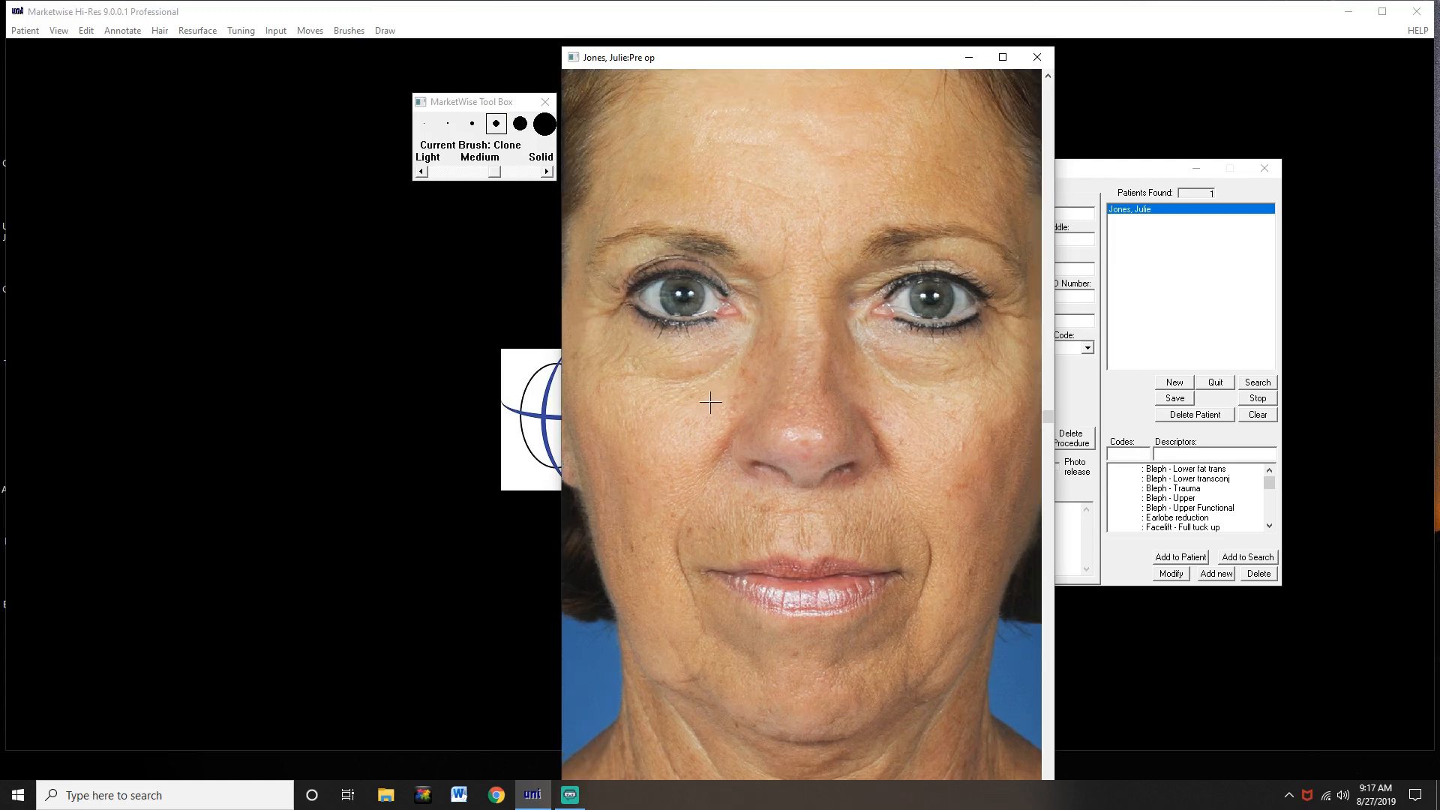
scroll(709, 404, up, 2)
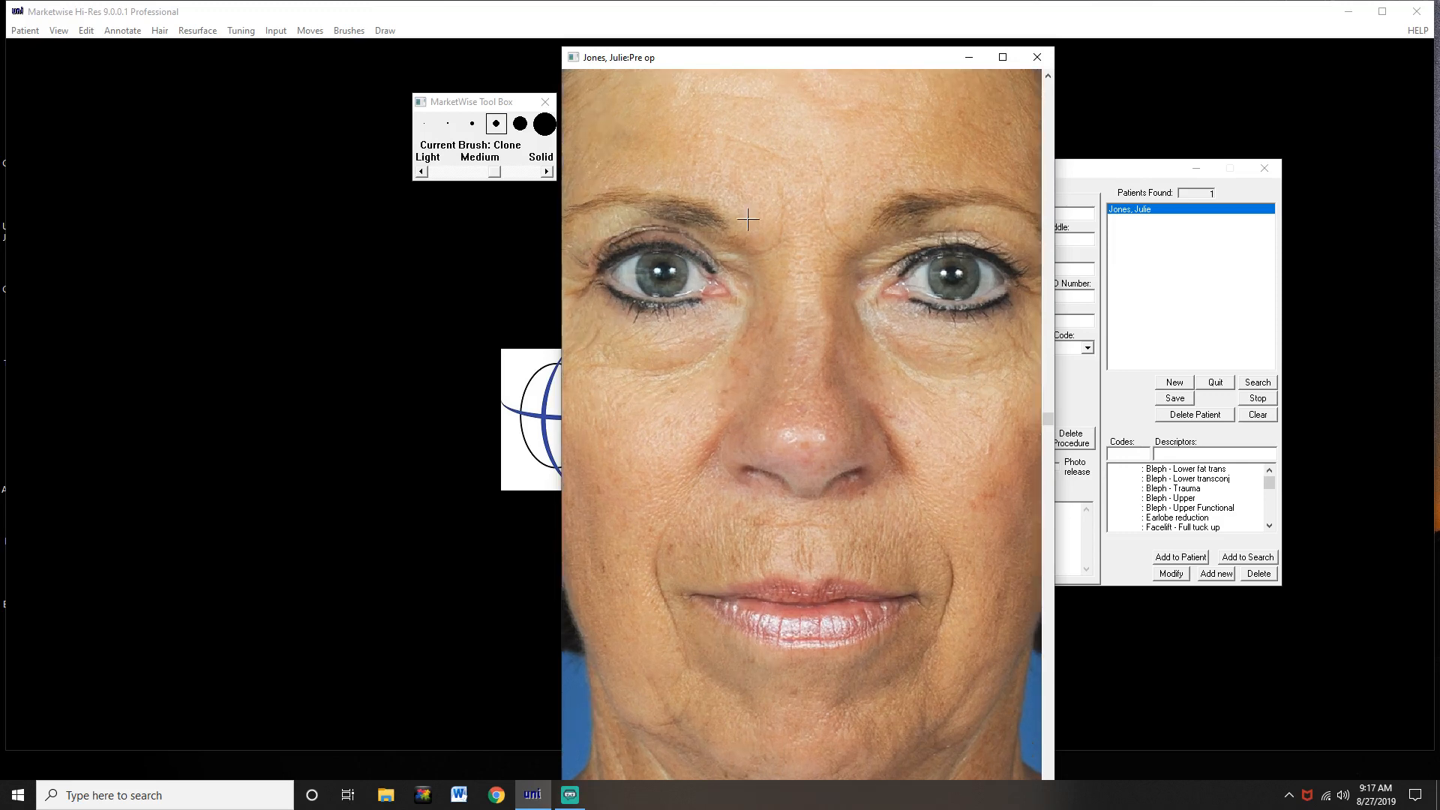
drag(752, 57, 753, 25)
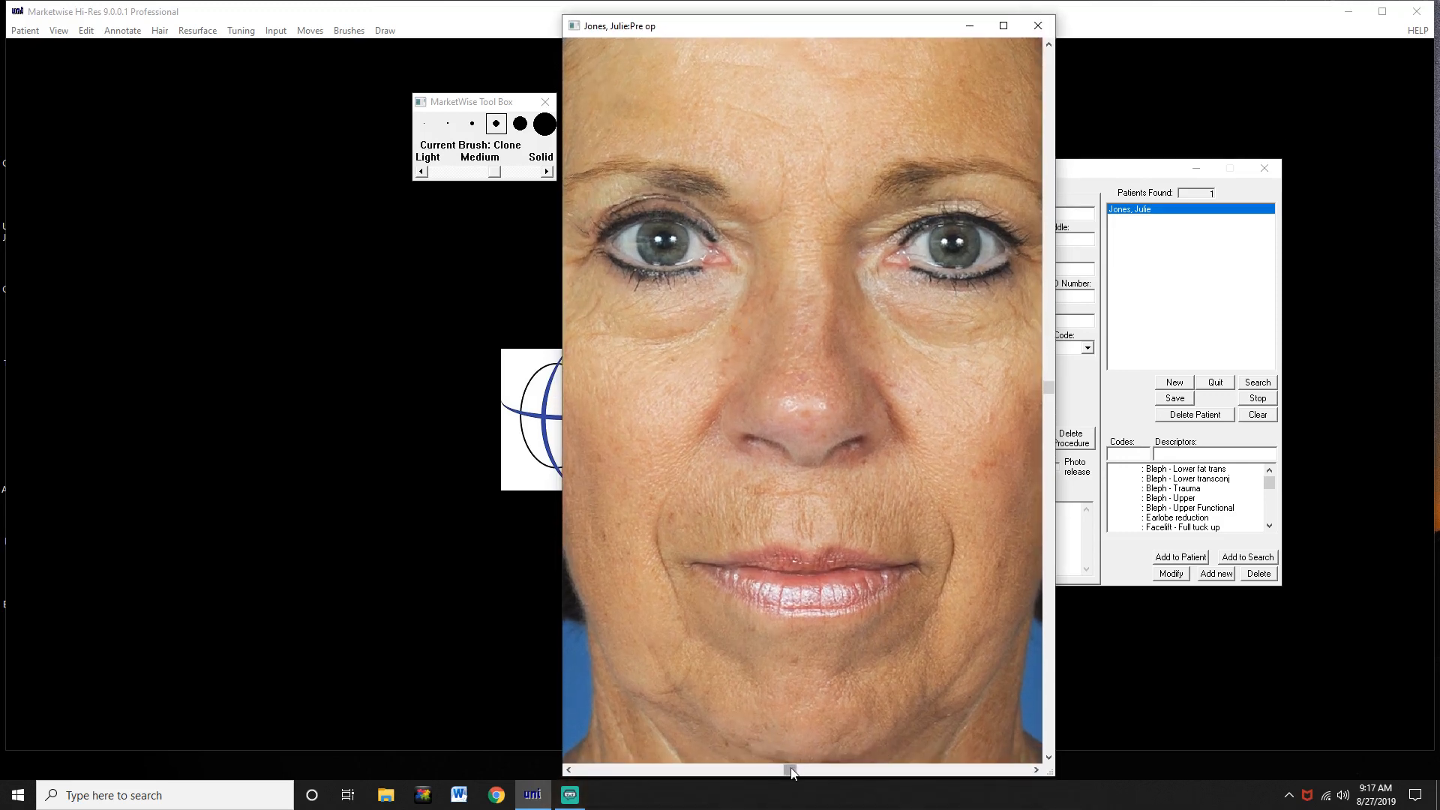
drag(790, 771, 709, 768)
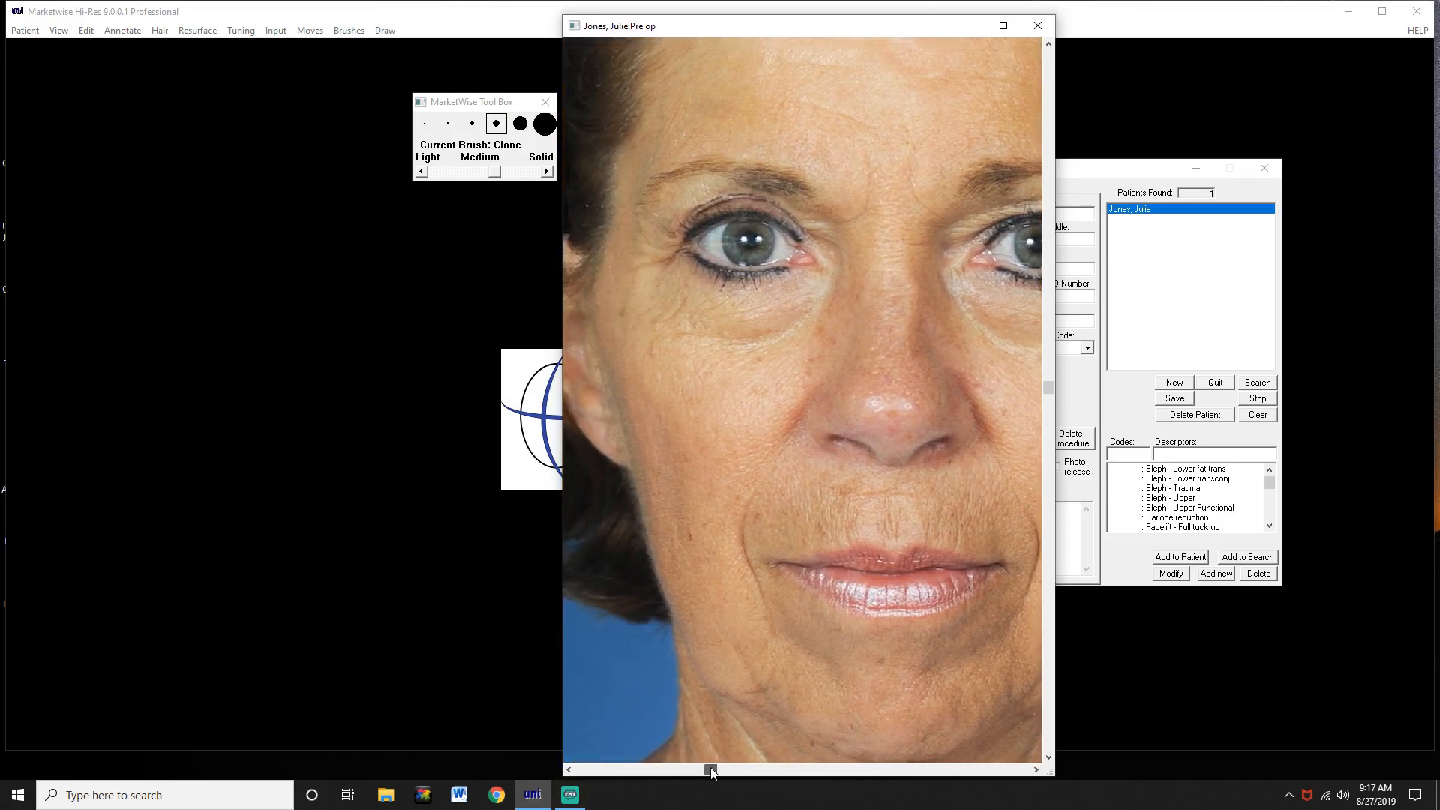
scroll(739, 761, up, 2)
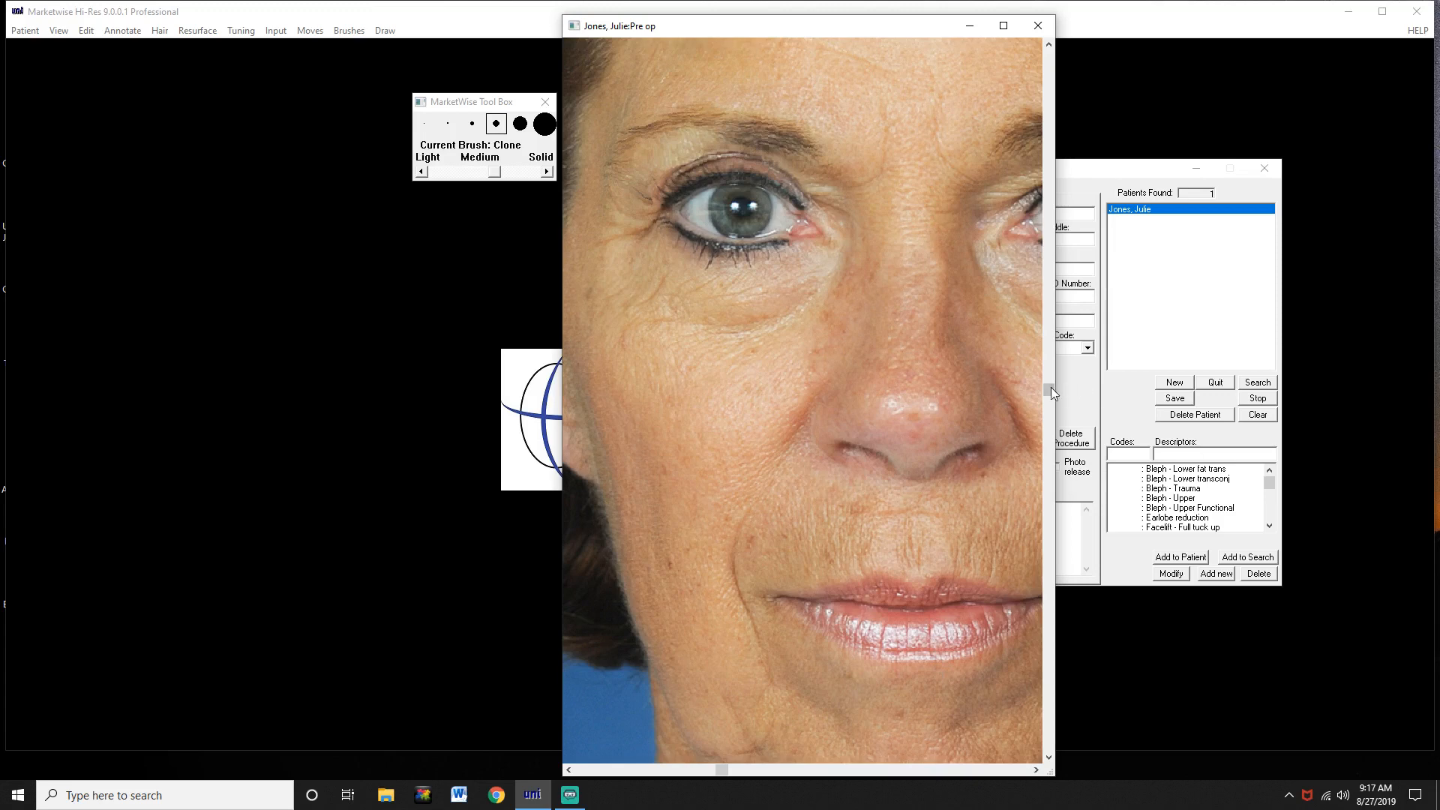
drag(1050, 387, 1056, 345)
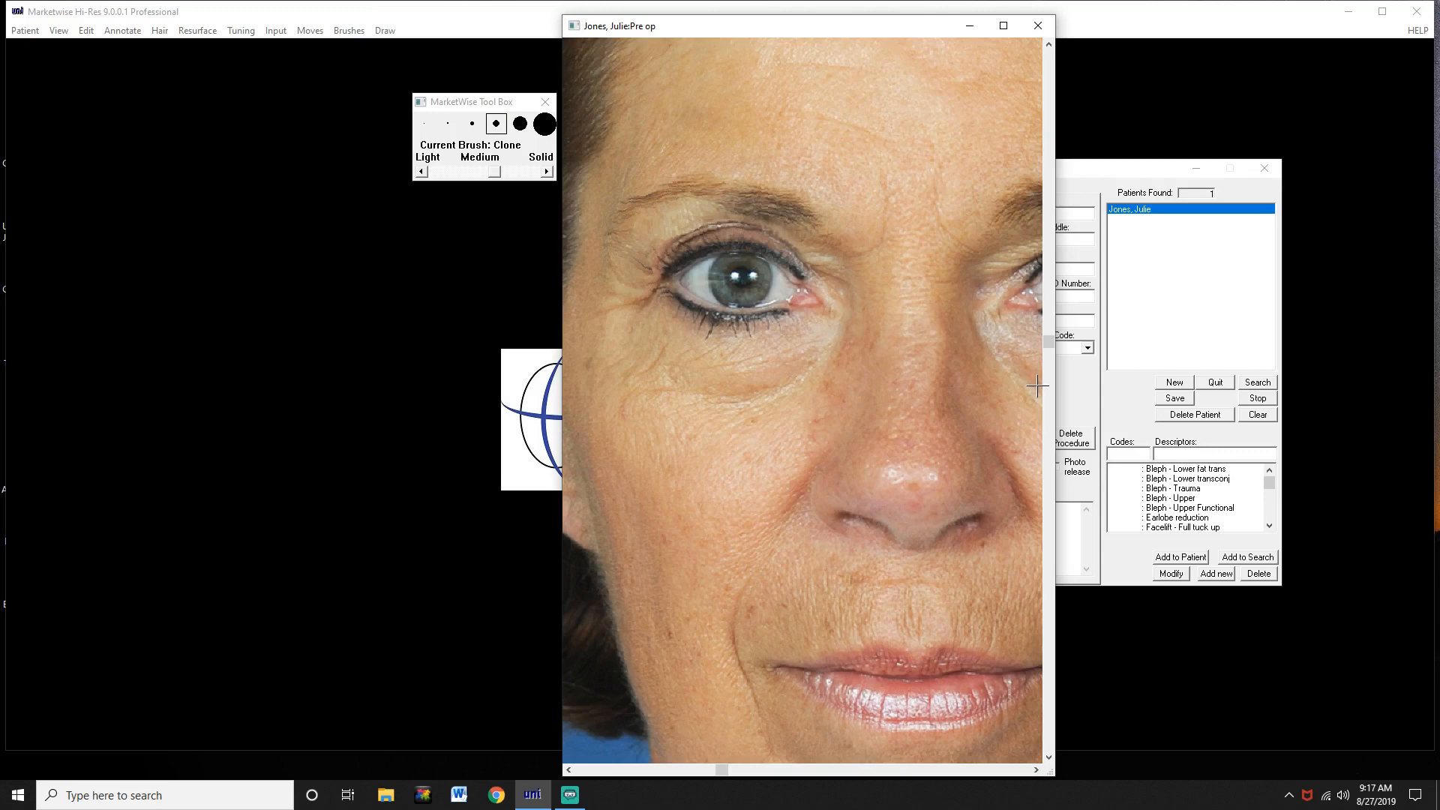
click(348, 34)
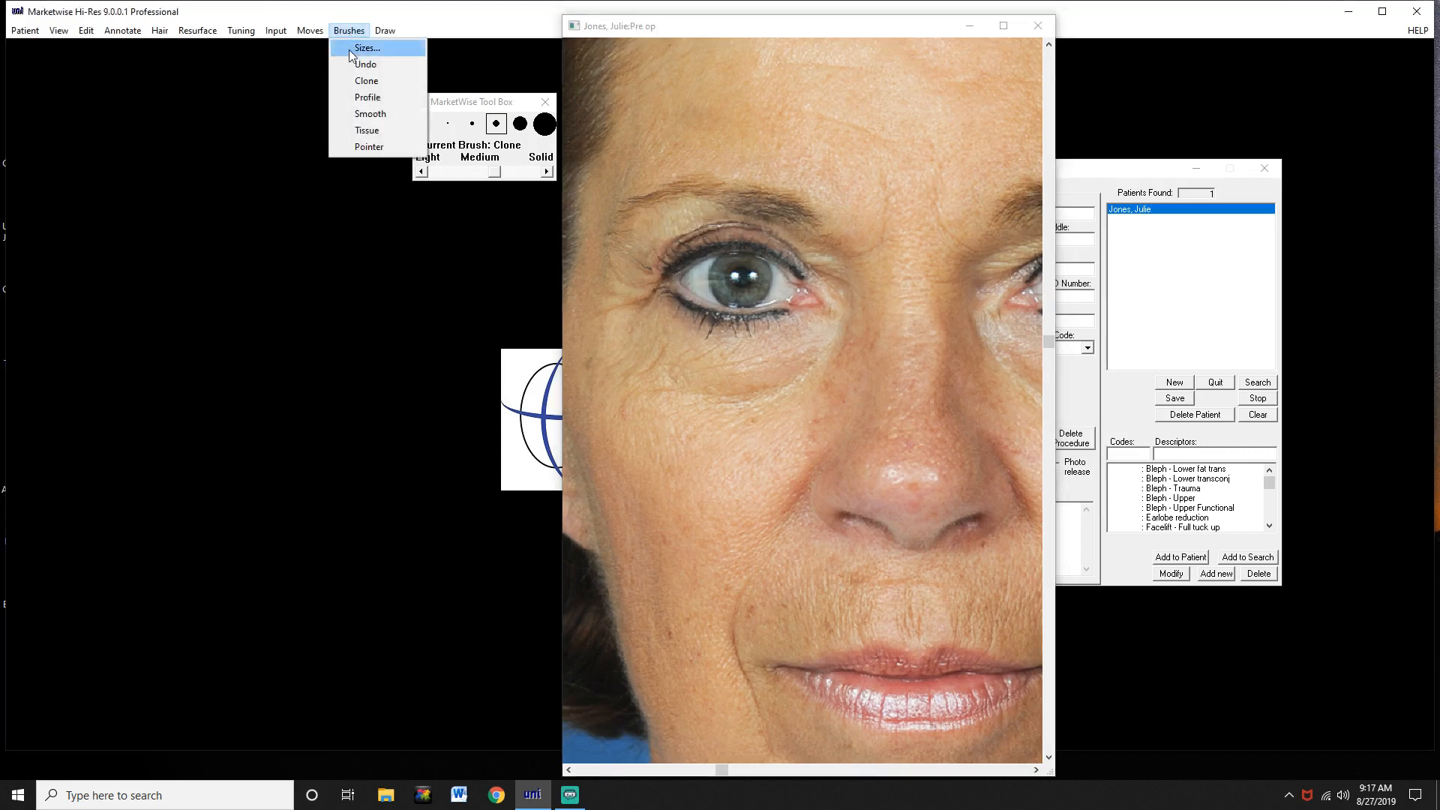
click(363, 132)
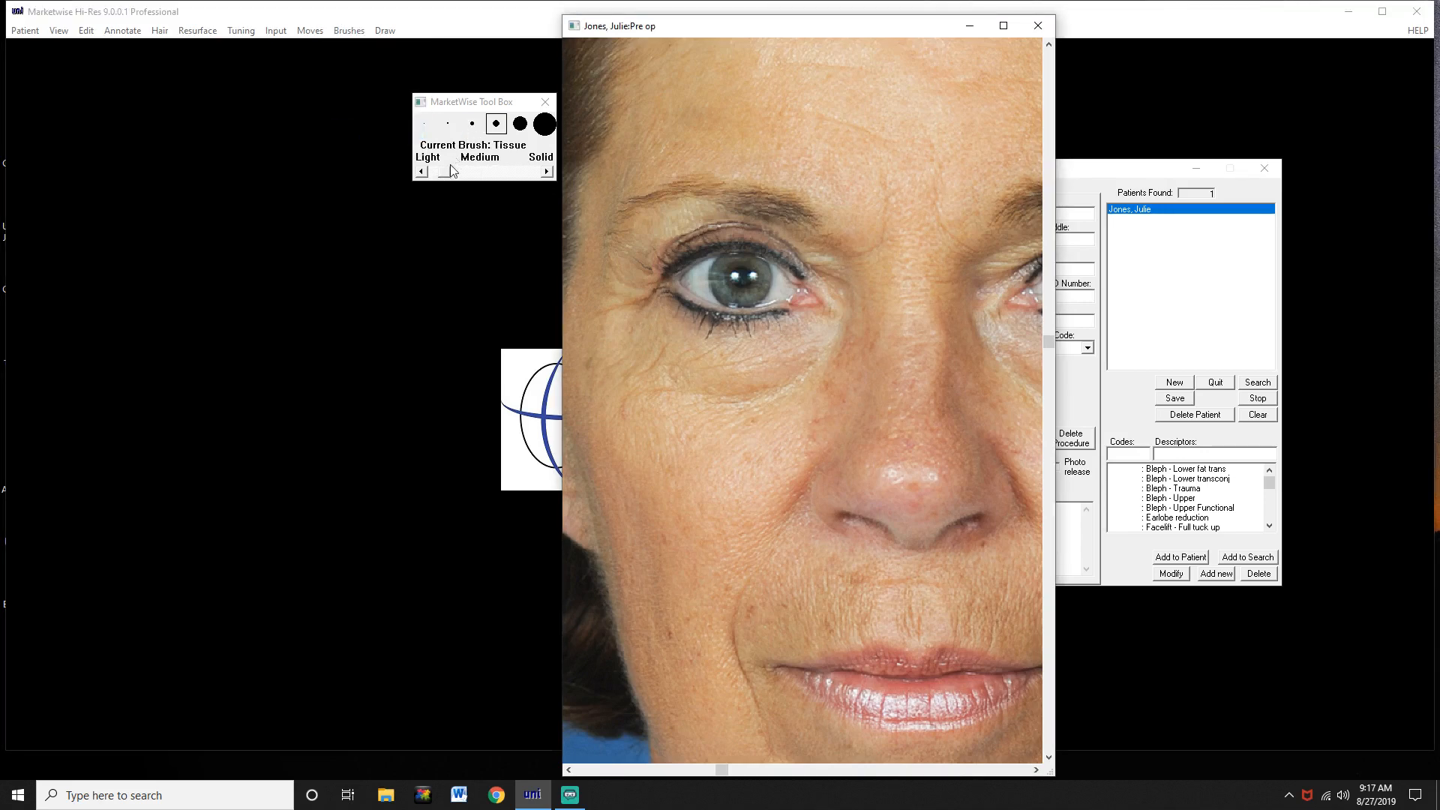
drag(450, 171, 458, 171)
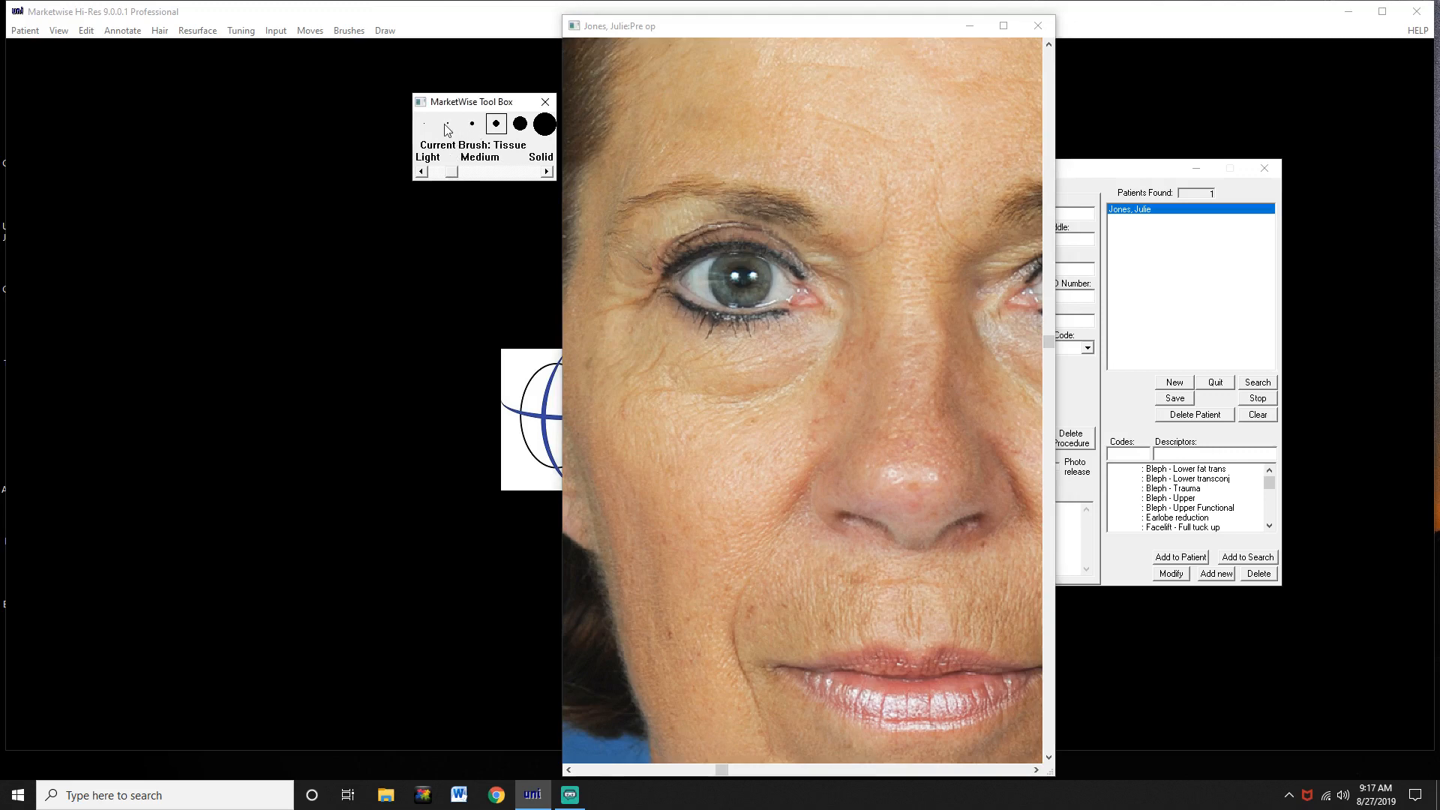
click(448, 126)
click(765, 390)
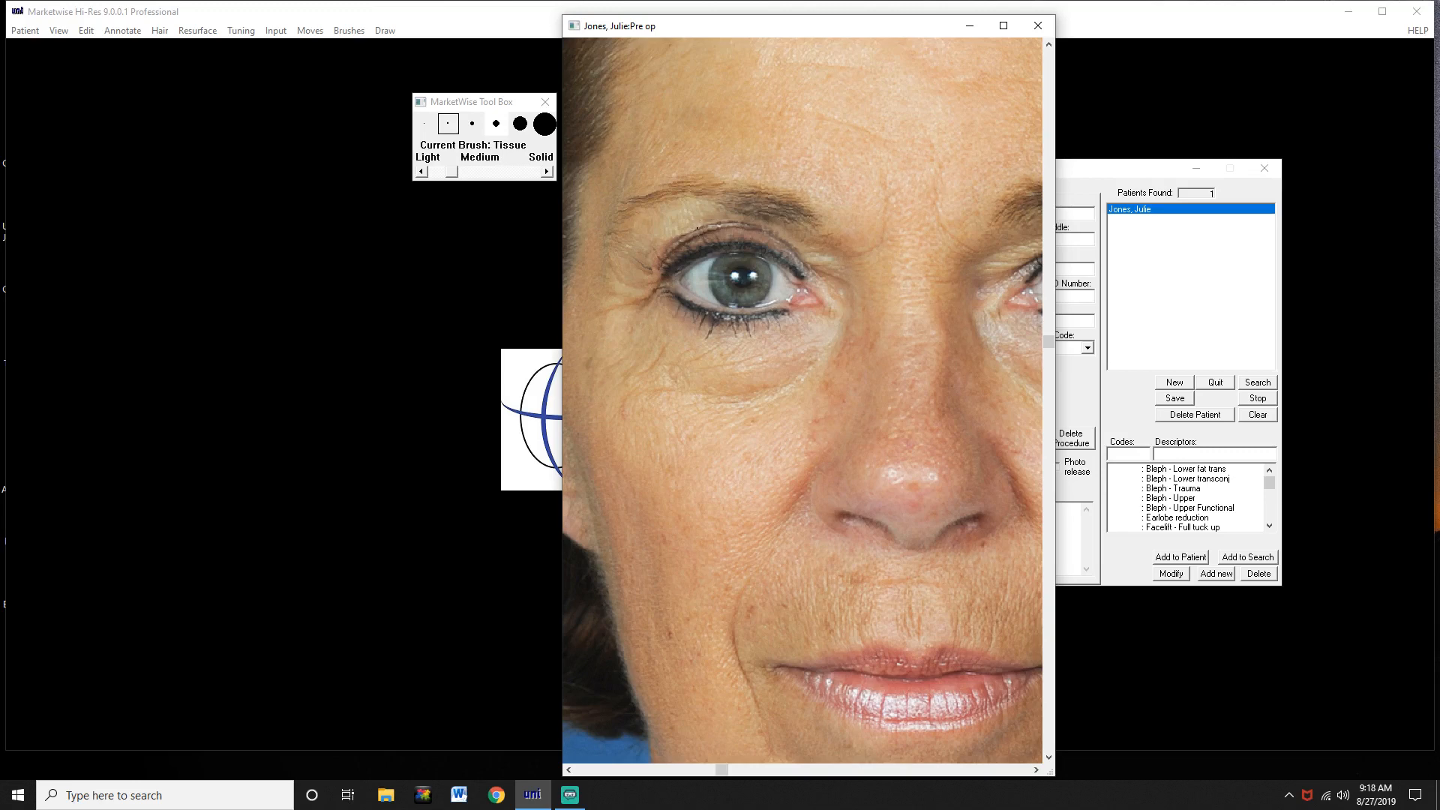
Soften the outer part of the right upper eyelid using the third-smallest Tissue brush at a slightly lighter strength
click(450, 172)
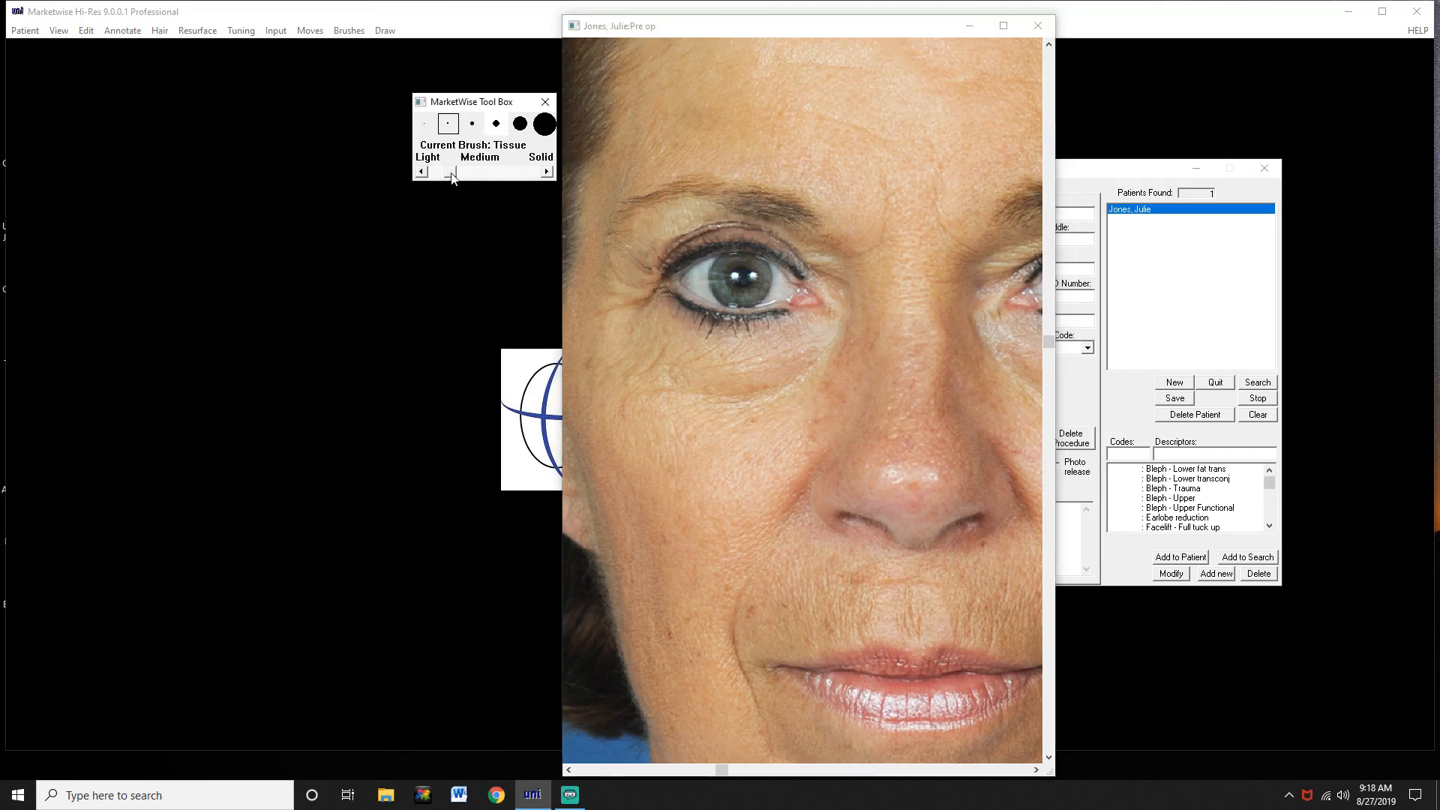
drag(447, 175, 444, 176)
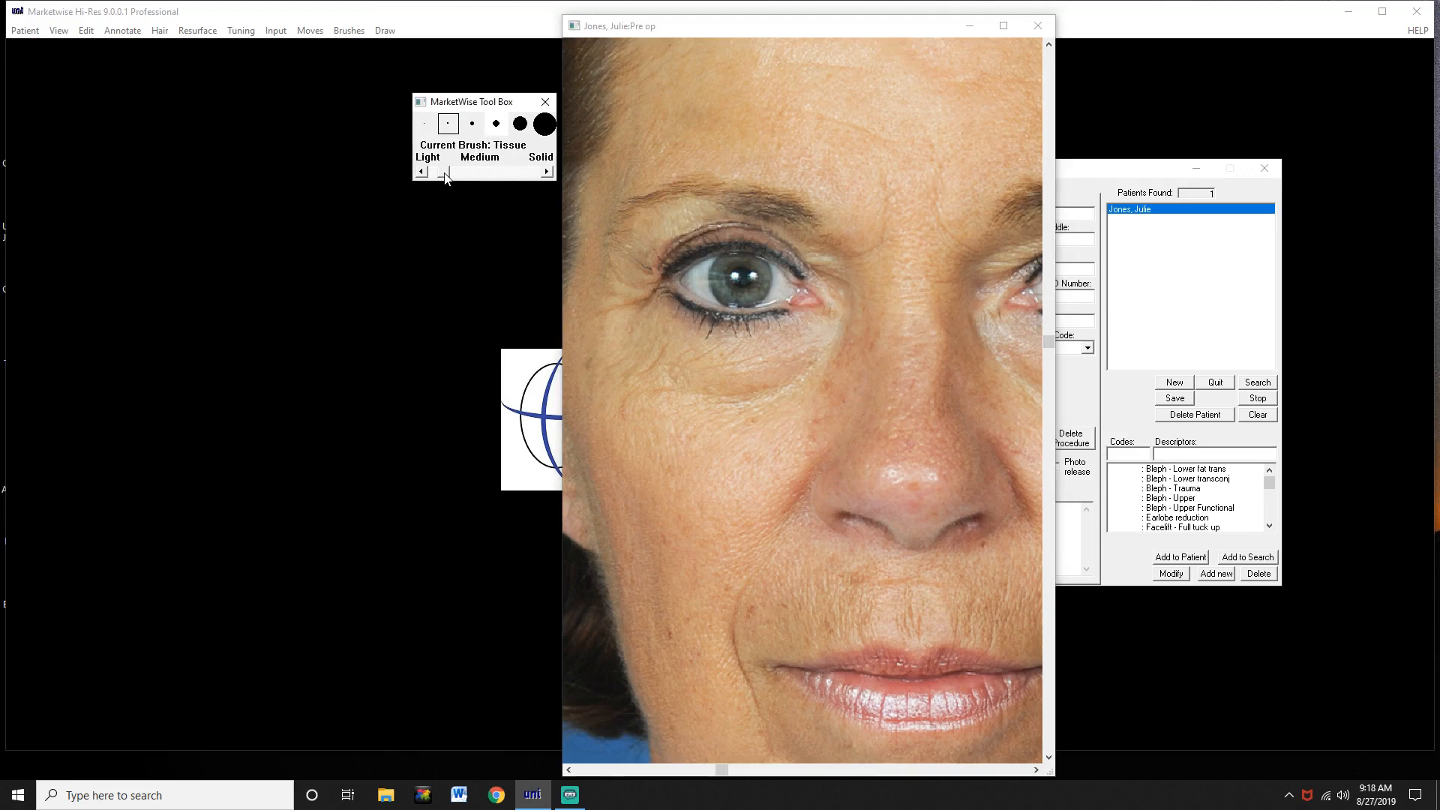
click(473, 126)
click(666, 246)
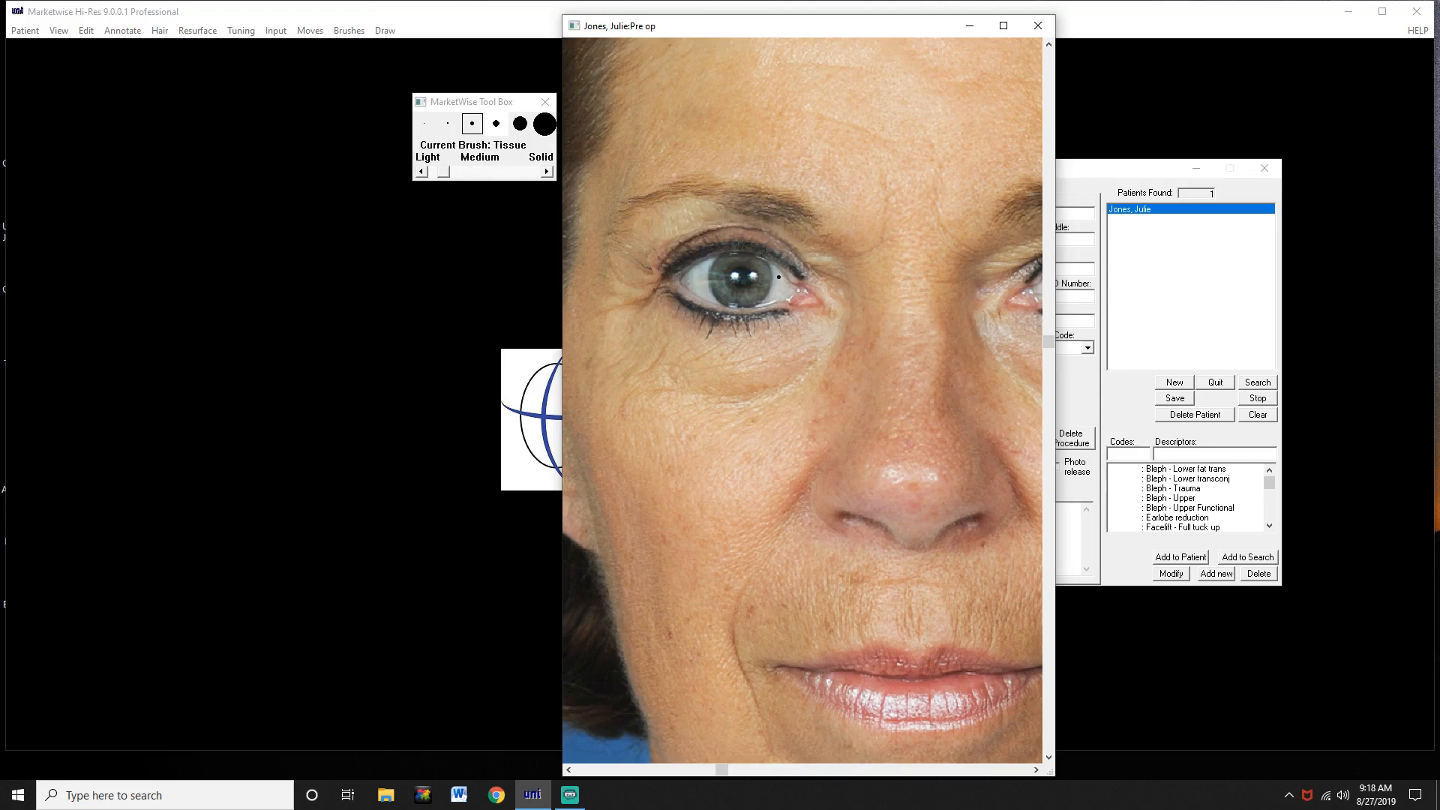
Blend the inner corner of the right eye with the second-largest and third-largest Tissue brushes at a strength closer to Light
click(446, 176)
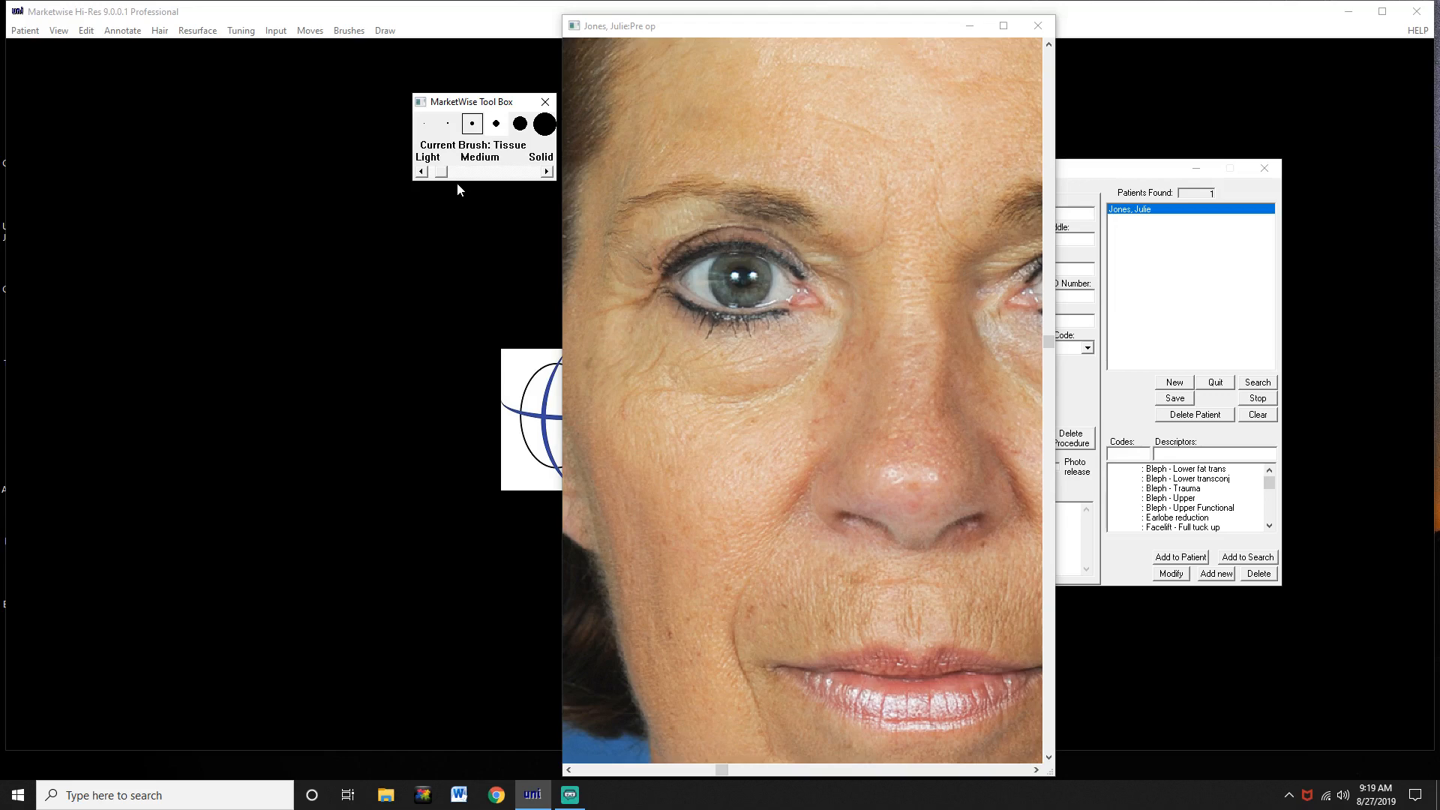
click(520, 124)
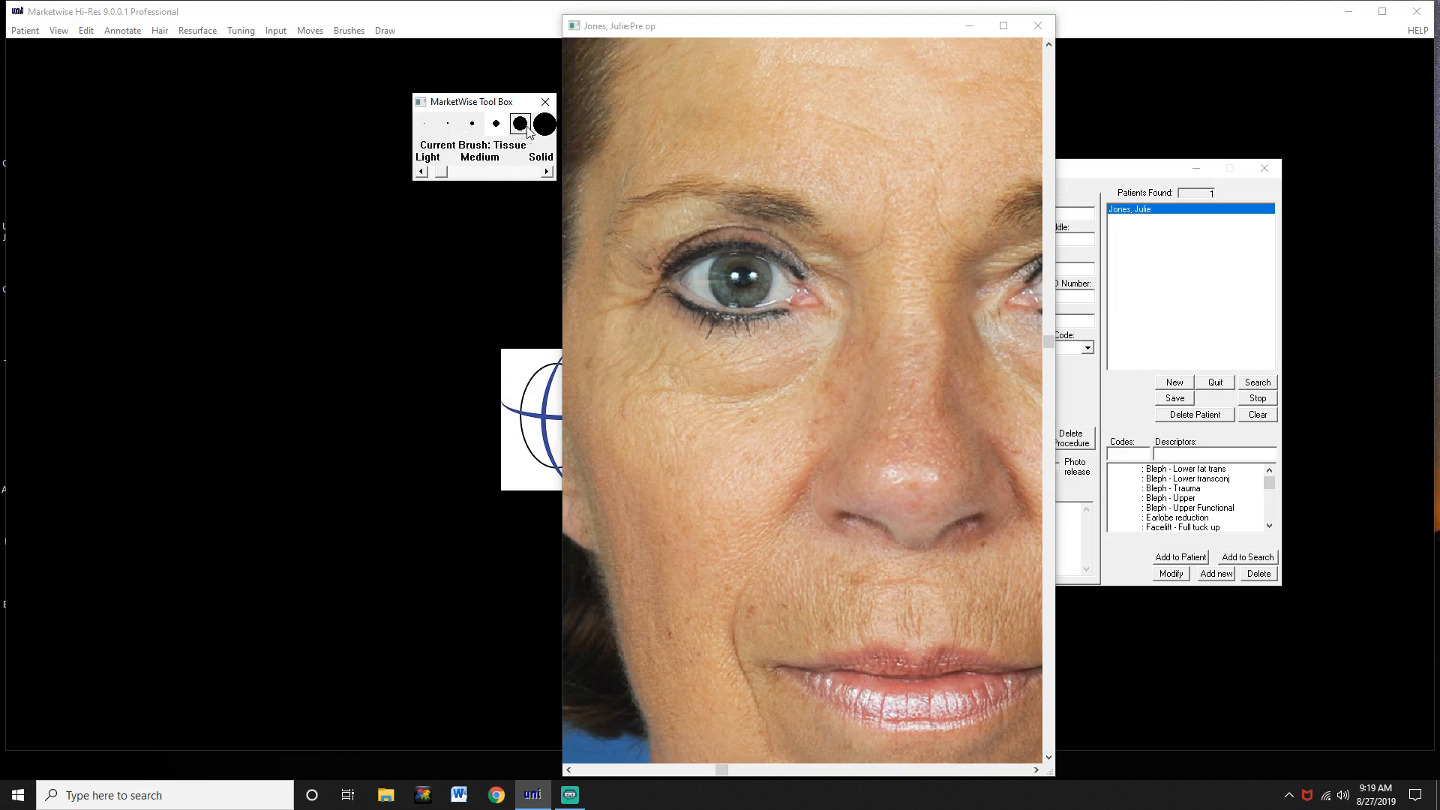
click(834, 299)
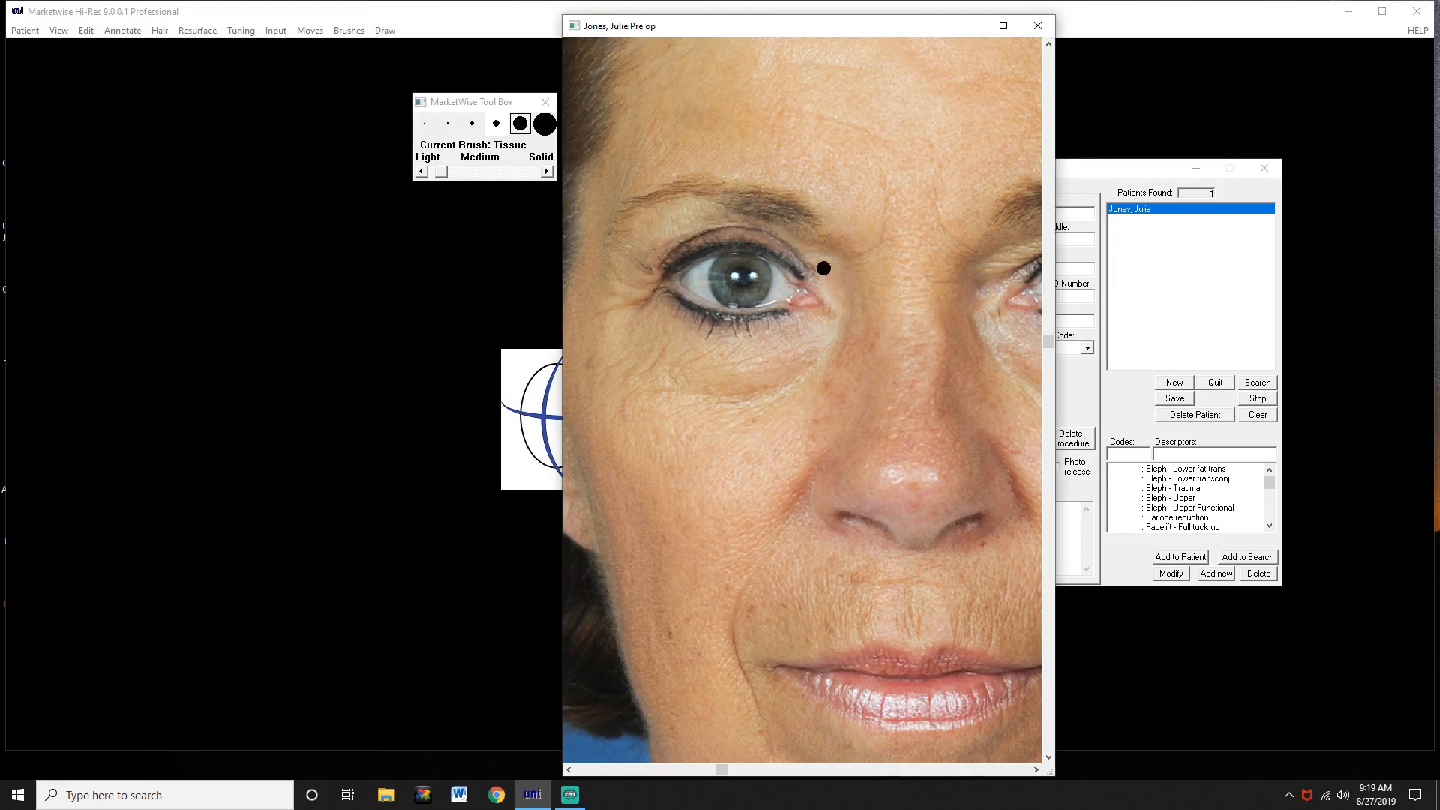
click(497, 125)
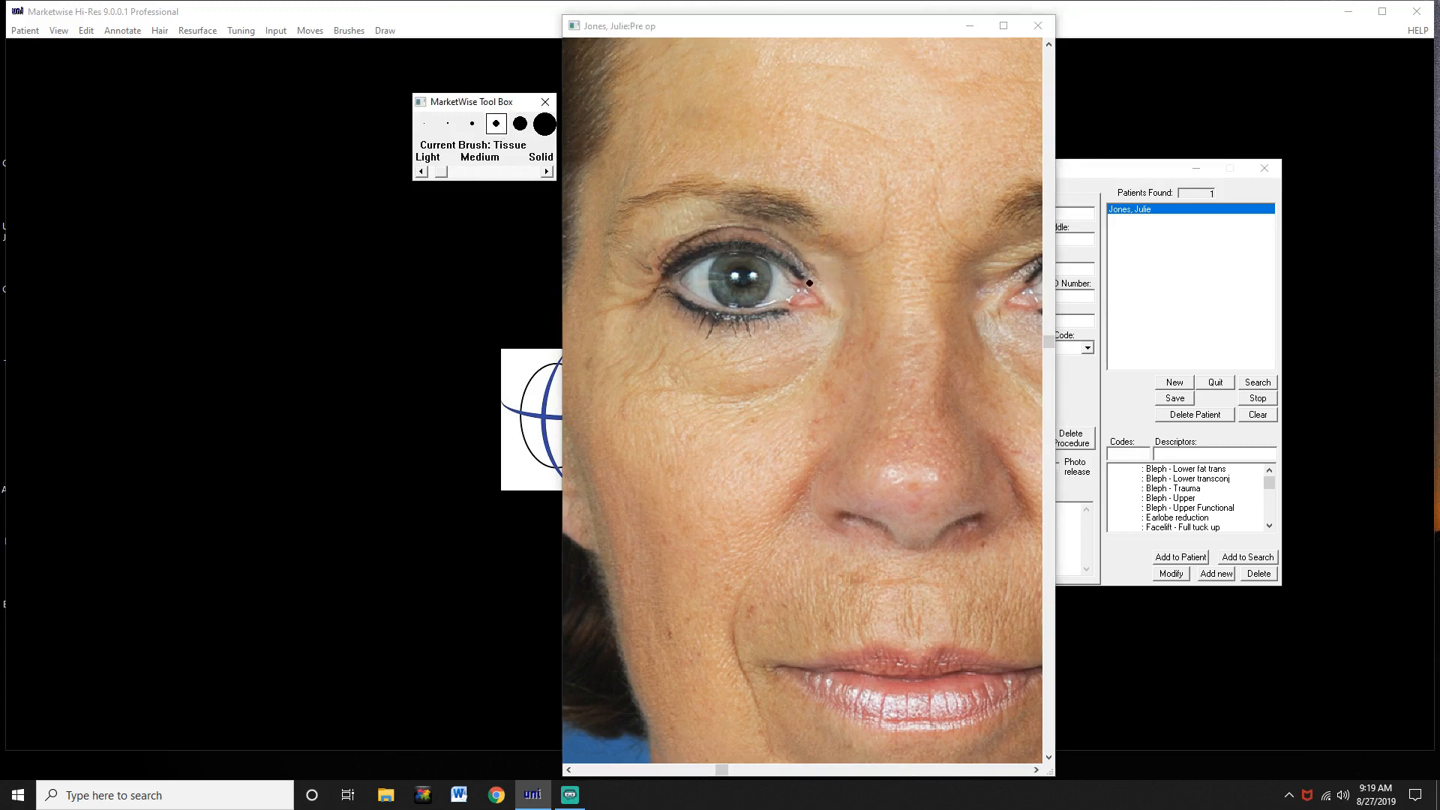
click(820, 292)
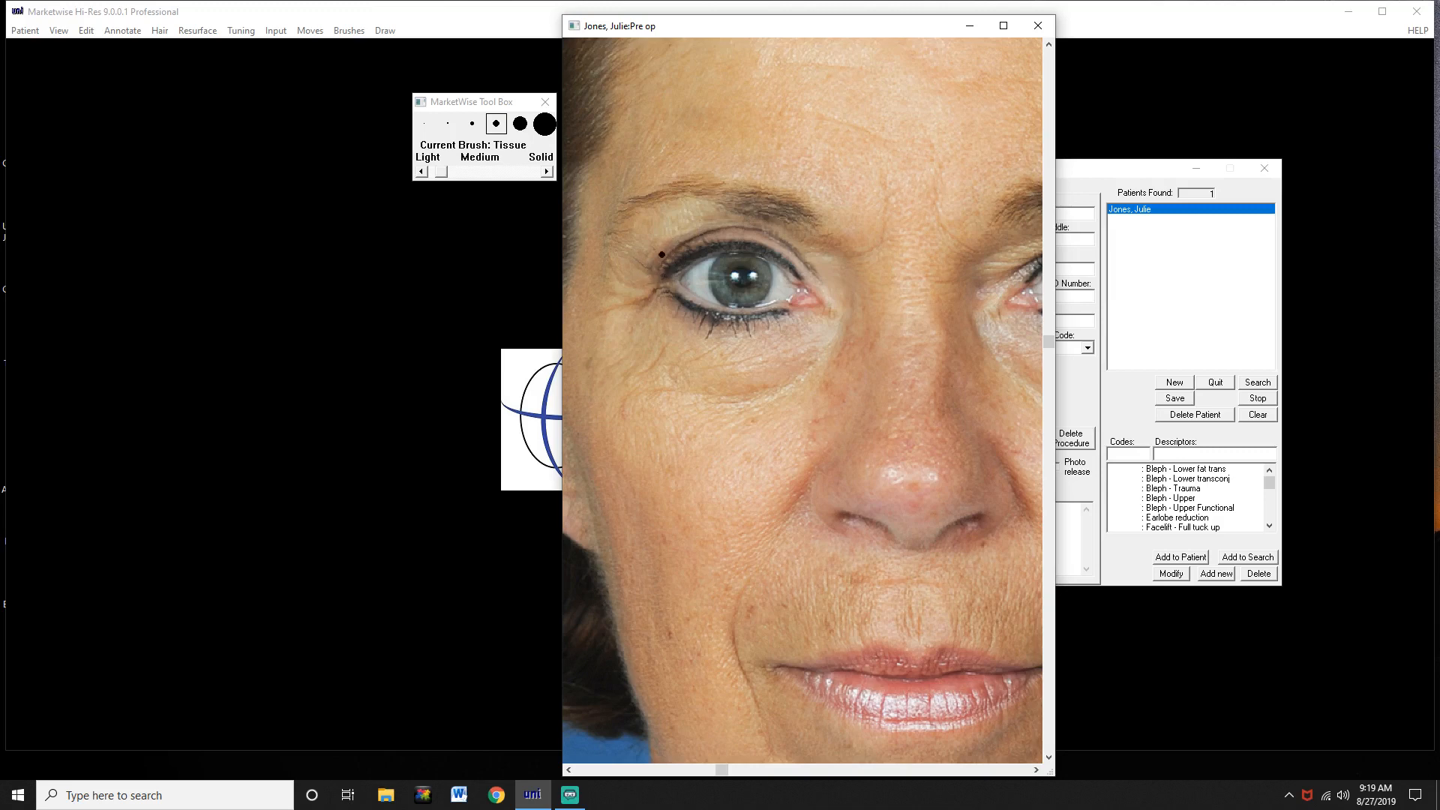
Smooth the outer end of the right upper eyelid with the second-largest Tissue brush, and refine its crease with the third-largest
click(520, 123)
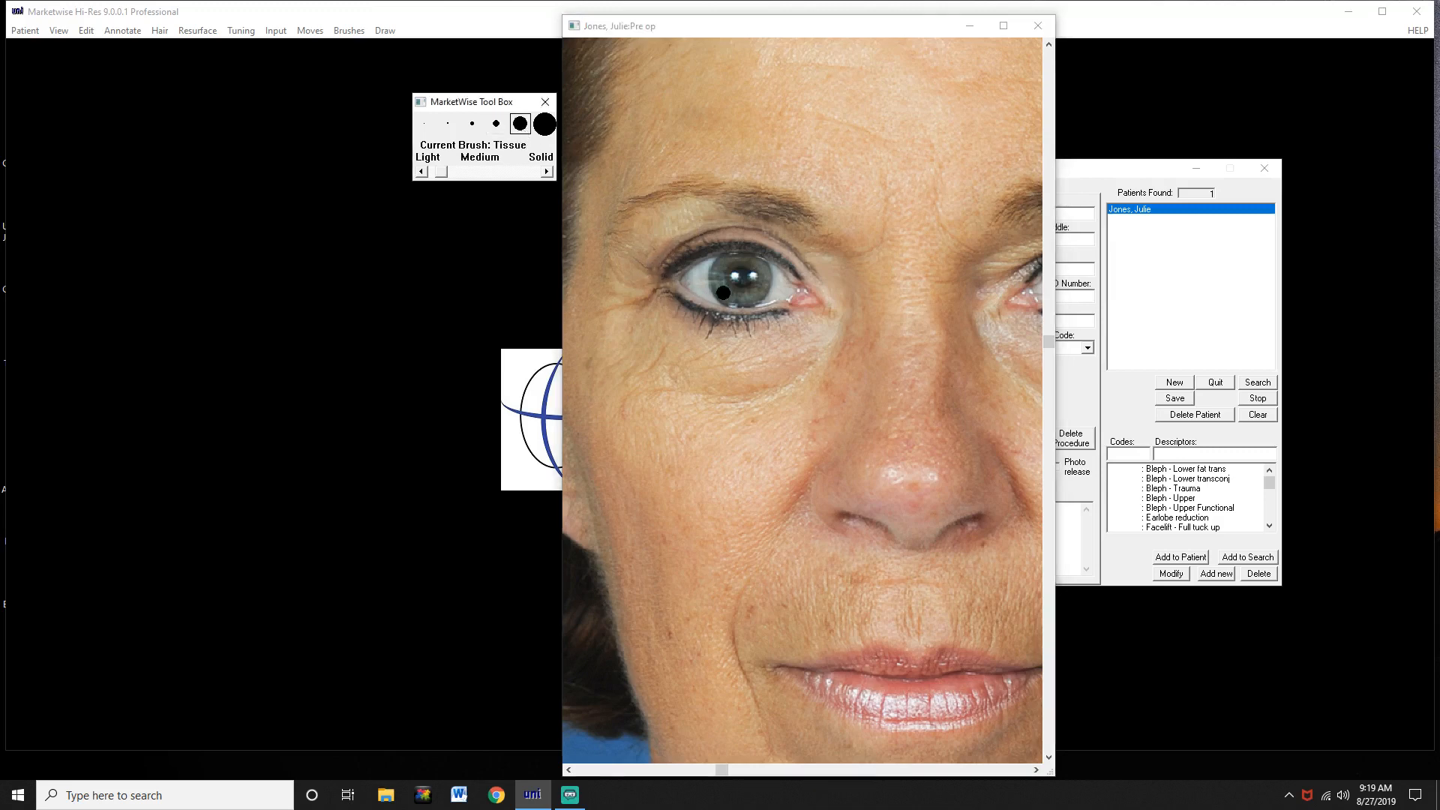
click(659, 251)
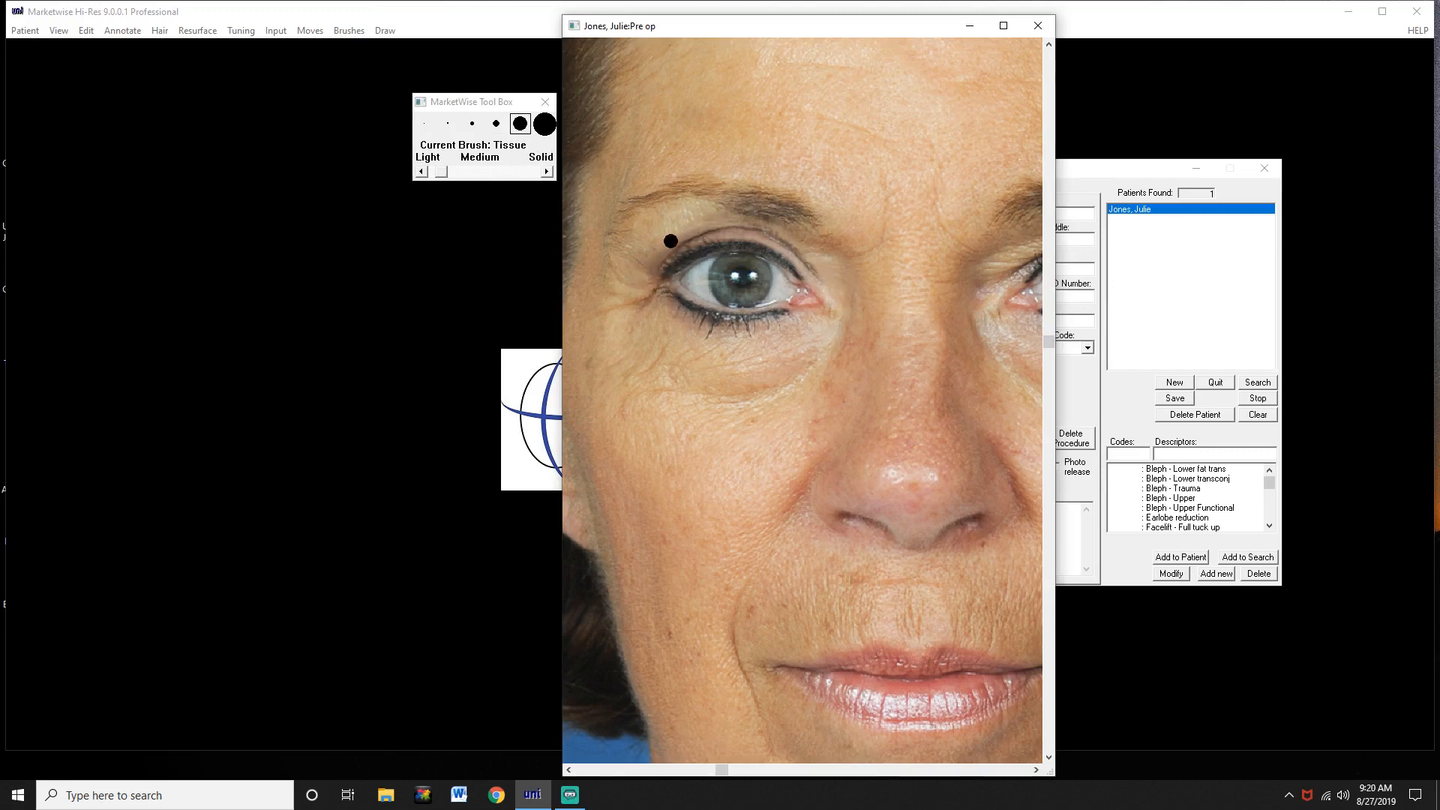
click(496, 123)
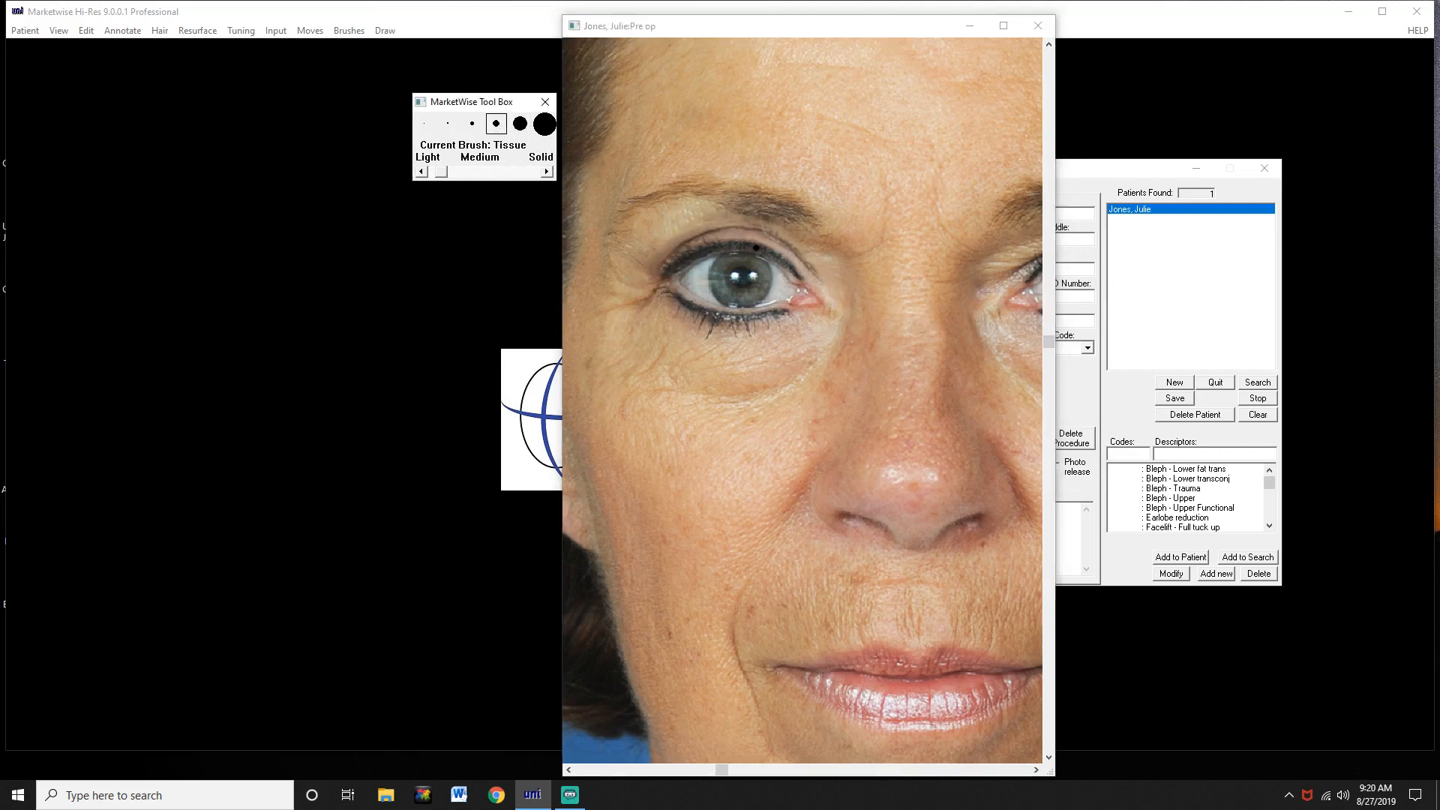
click(685, 239)
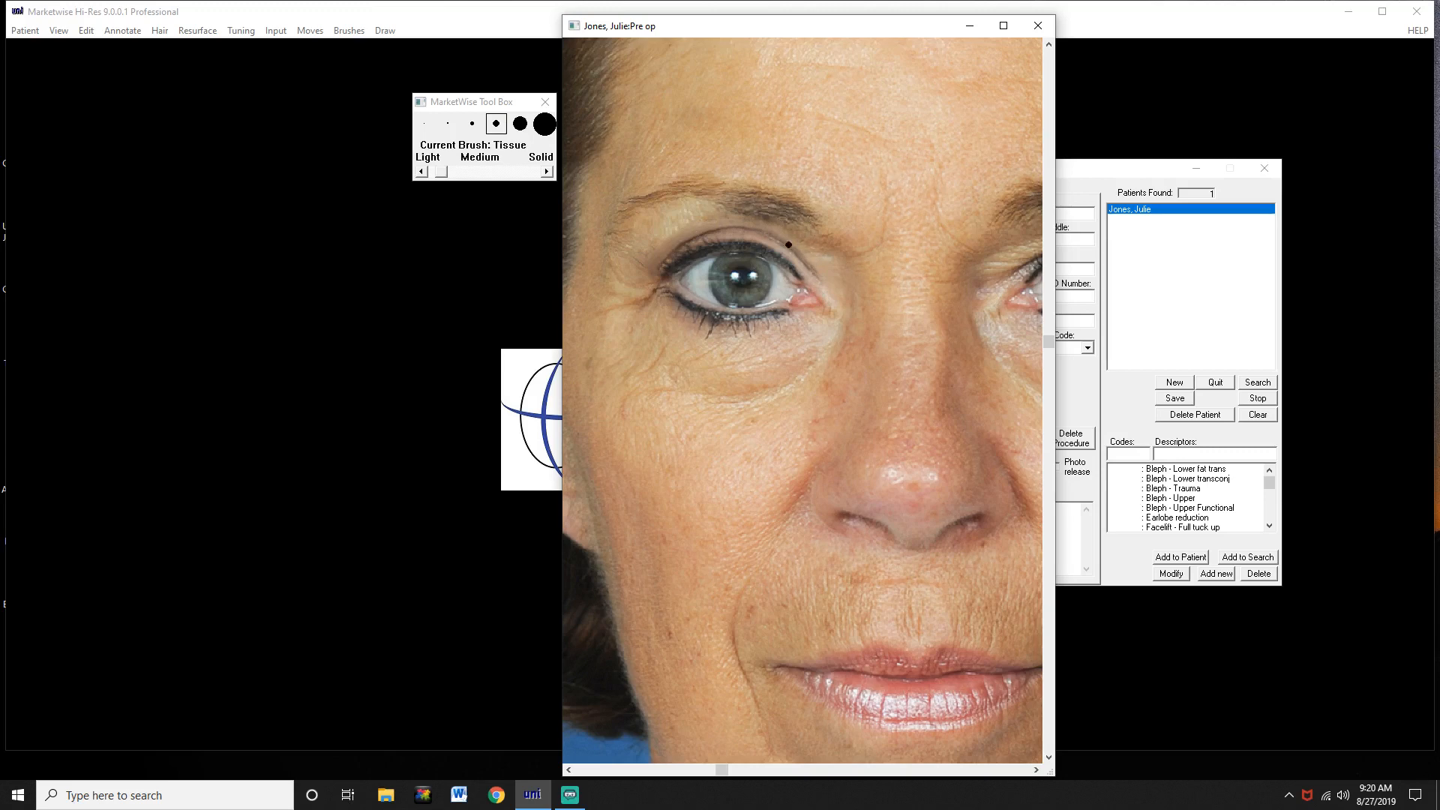
Soften the skin between the inner end of the right eyebrow and the nose with the second-largest Tissue brush
click(520, 124)
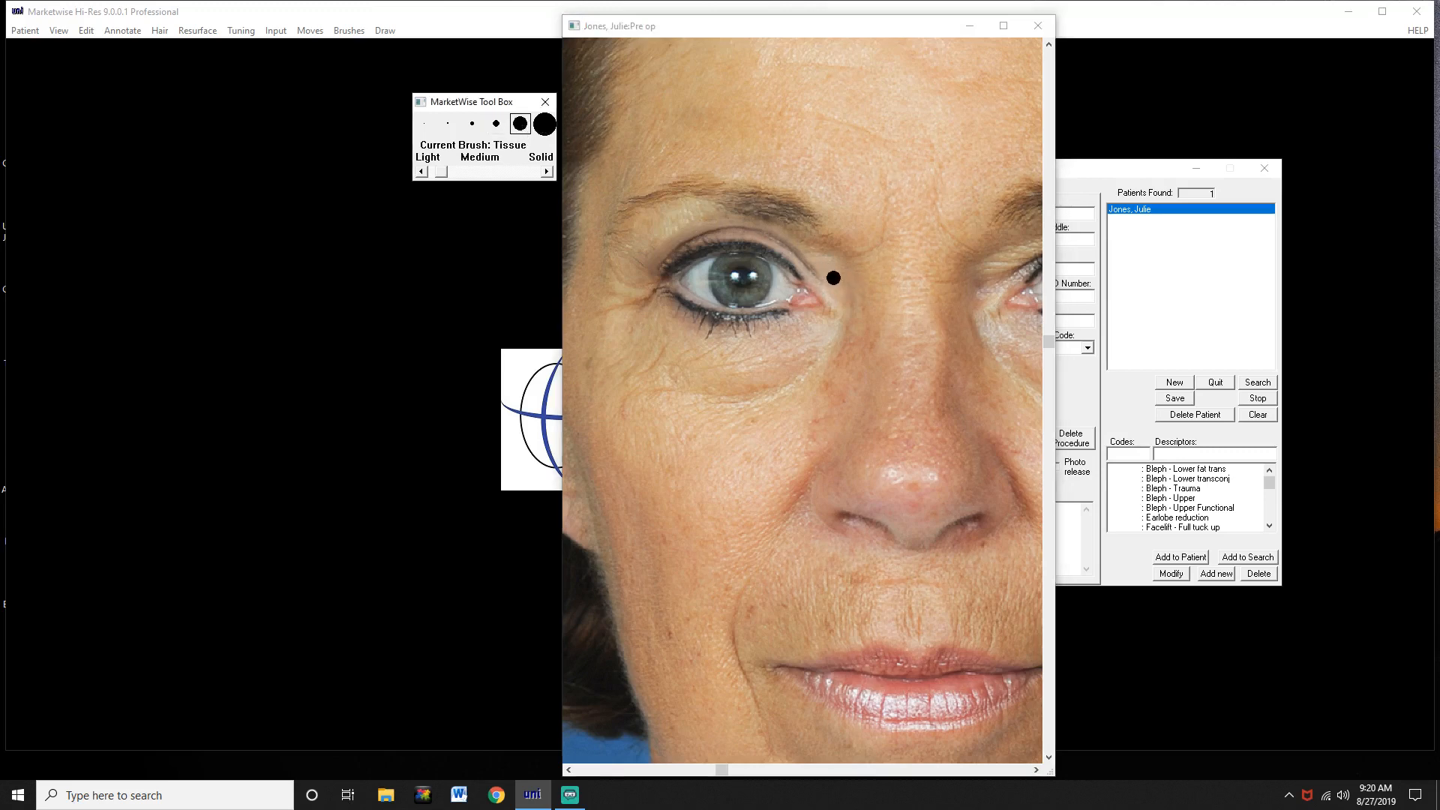
click(856, 234)
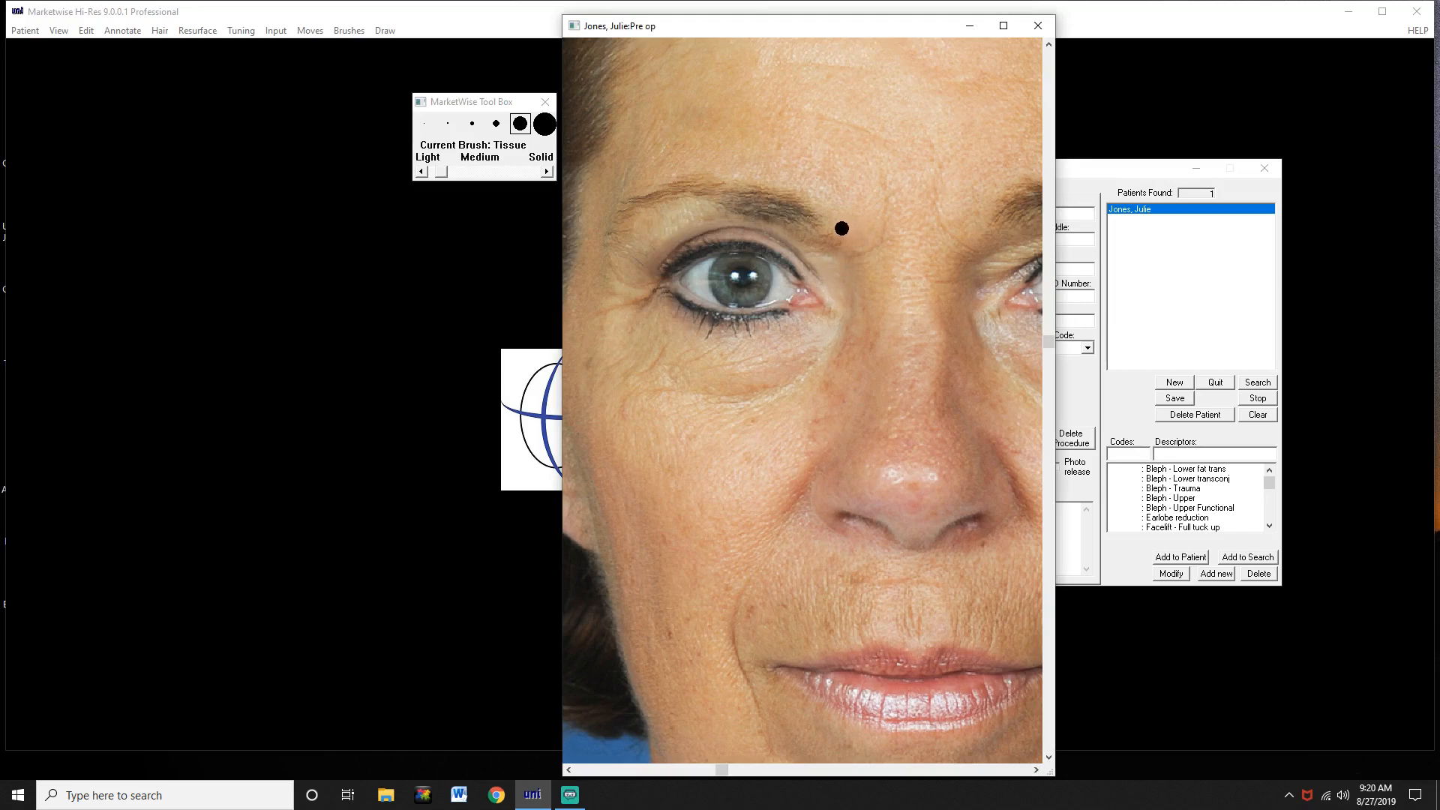
drag(840, 231, 832, 228)
Clone lower forehead skin over the frown lines between the eyebrows at a strength just below Medium, and switch back to the Tissue brush
click(347, 31)
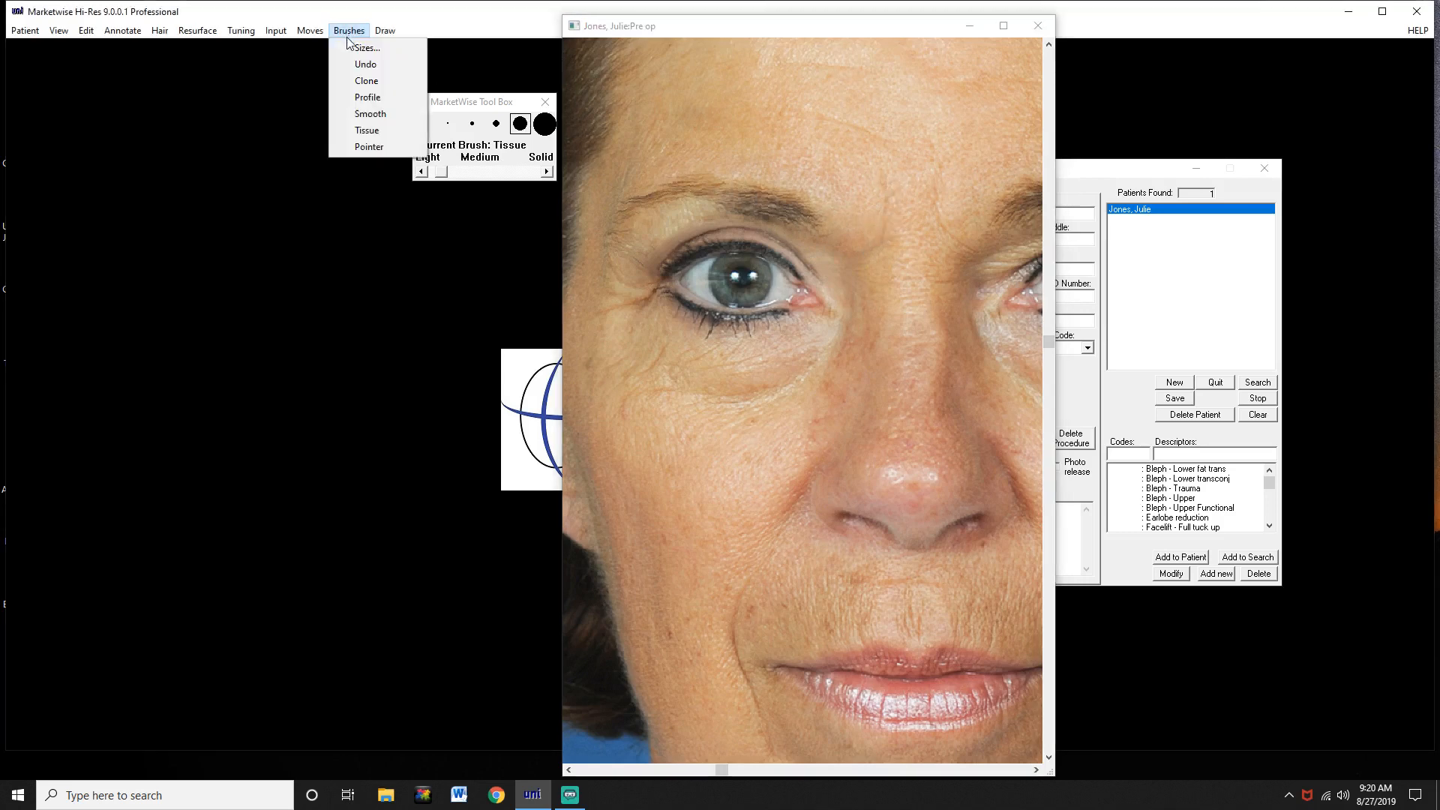
click(365, 81)
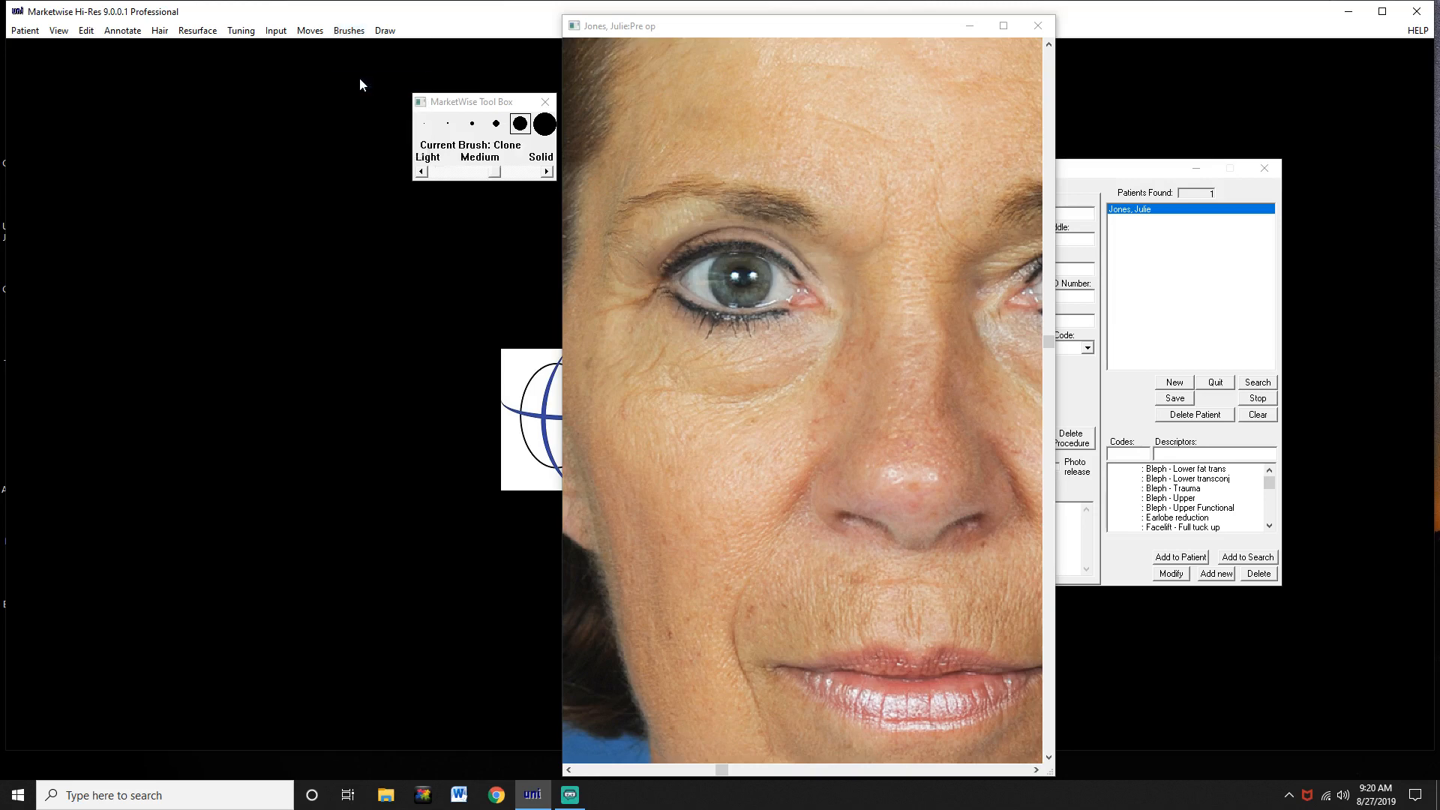
mouse_move(441, 172)
mouse_down()
mouse_move(488, 187)
mouse_move(492, 173)
mouse_move(465, 178)
mouse_up()
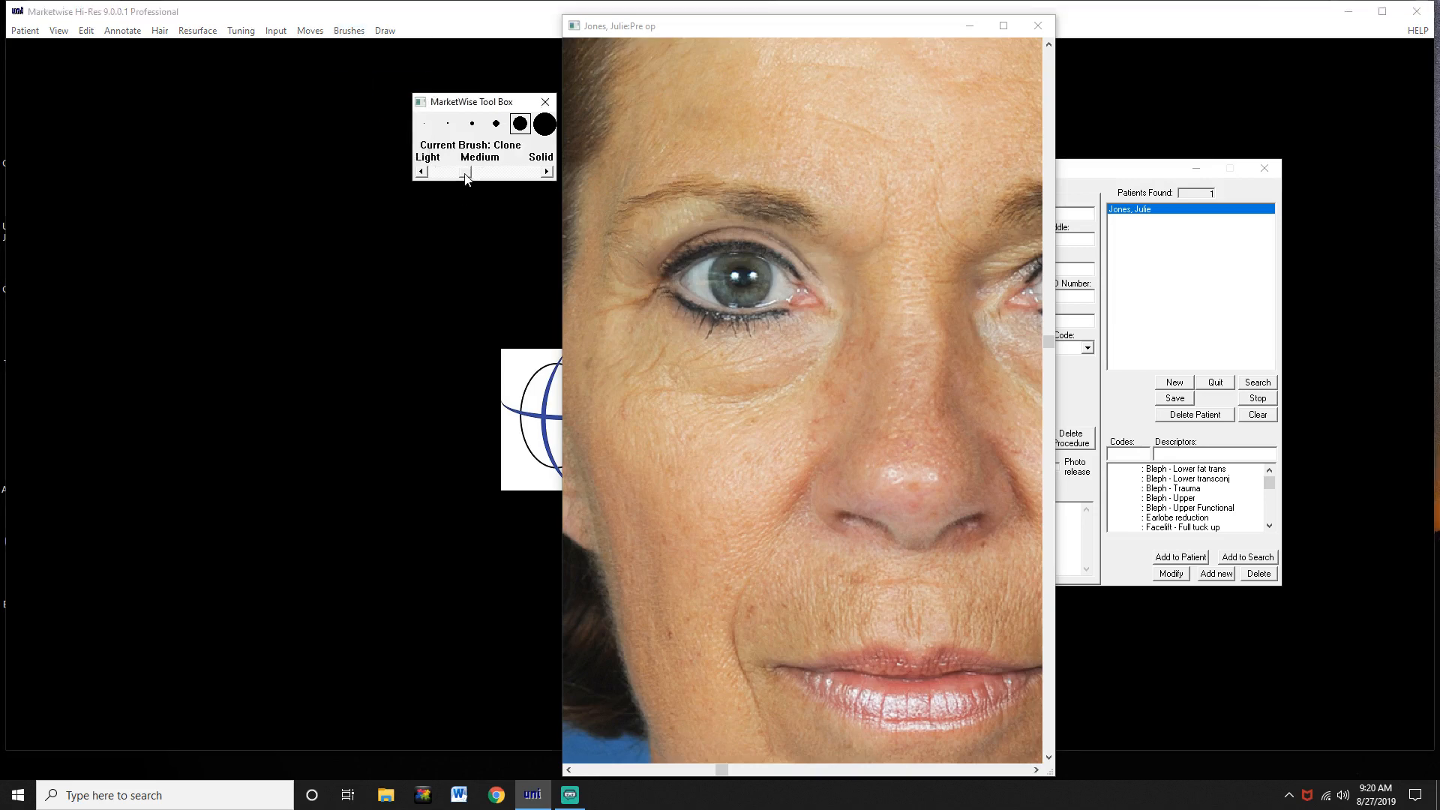
click(348, 31)
click(362, 83)
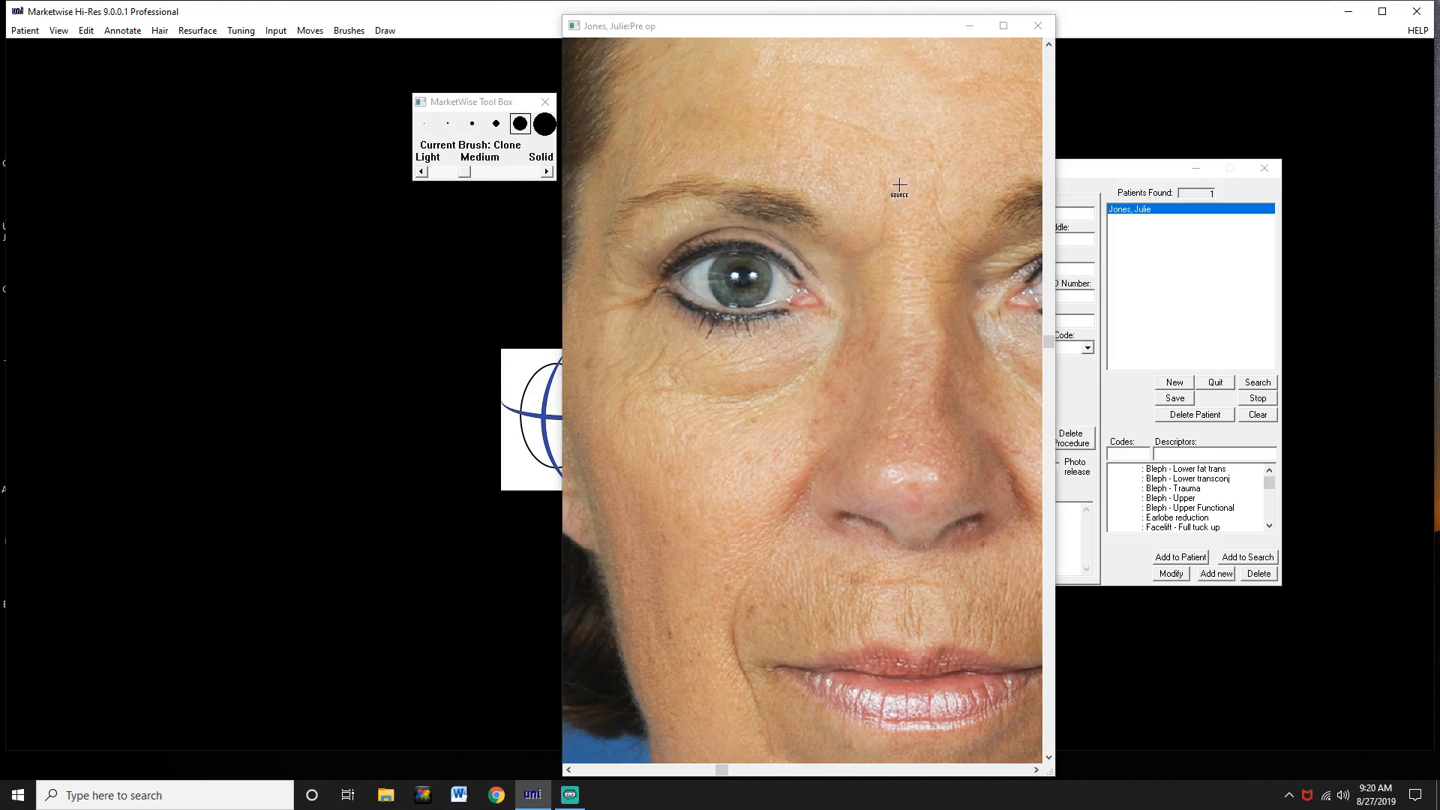
click(900, 185)
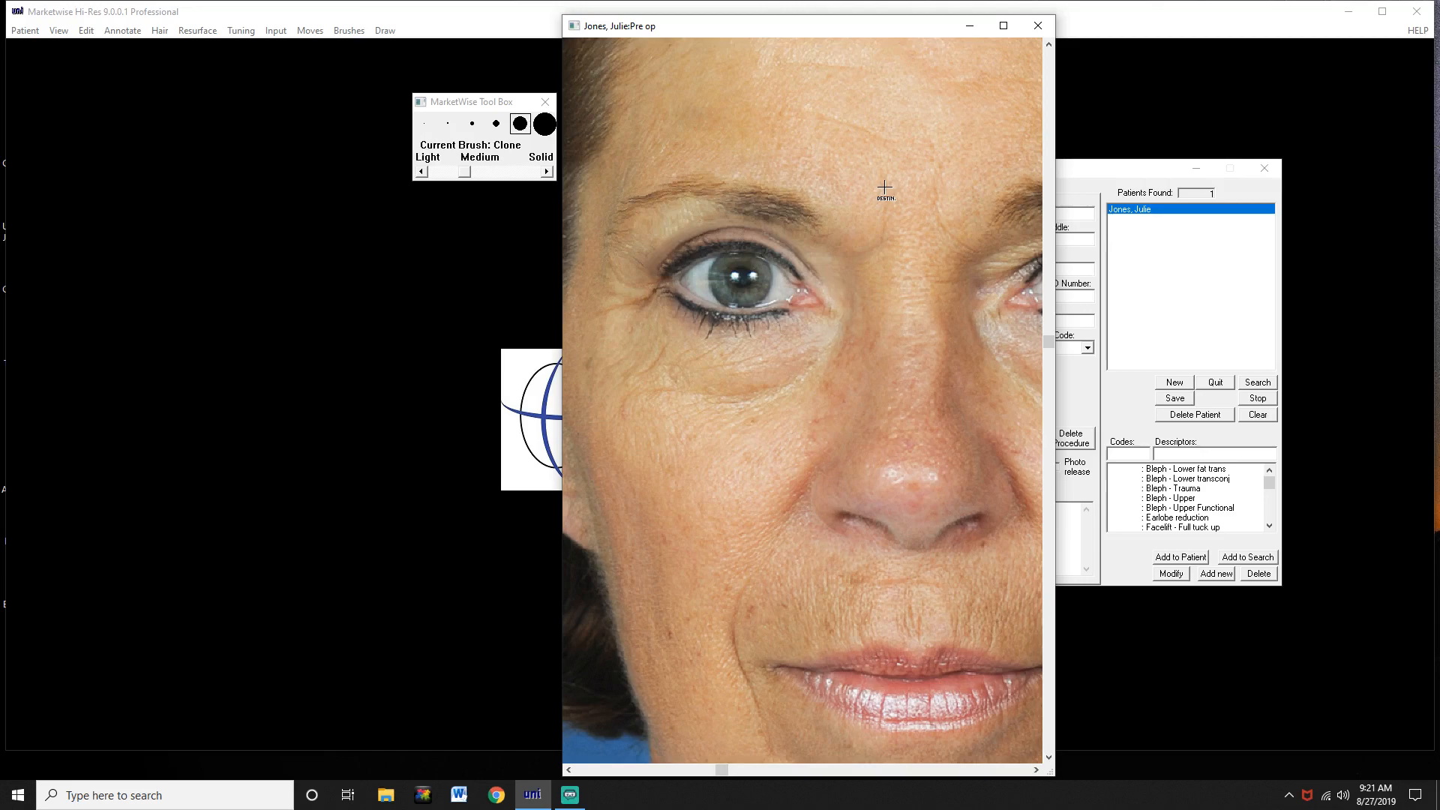
click(885, 187)
drag(885, 188, 883, 239)
right_click(920, 195)
click(921, 195)
click(937, 196)
click(349, 30)
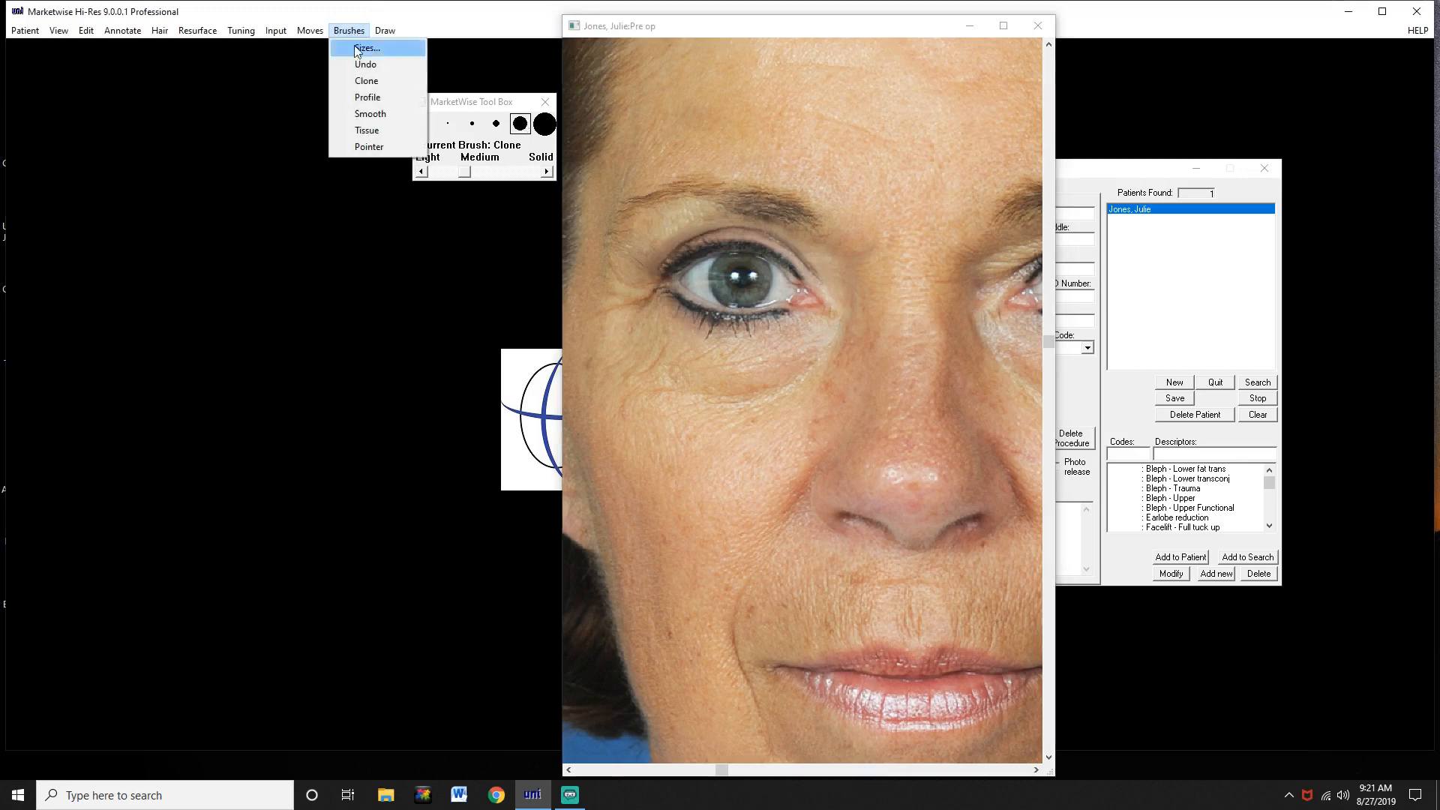
click(366, 130)
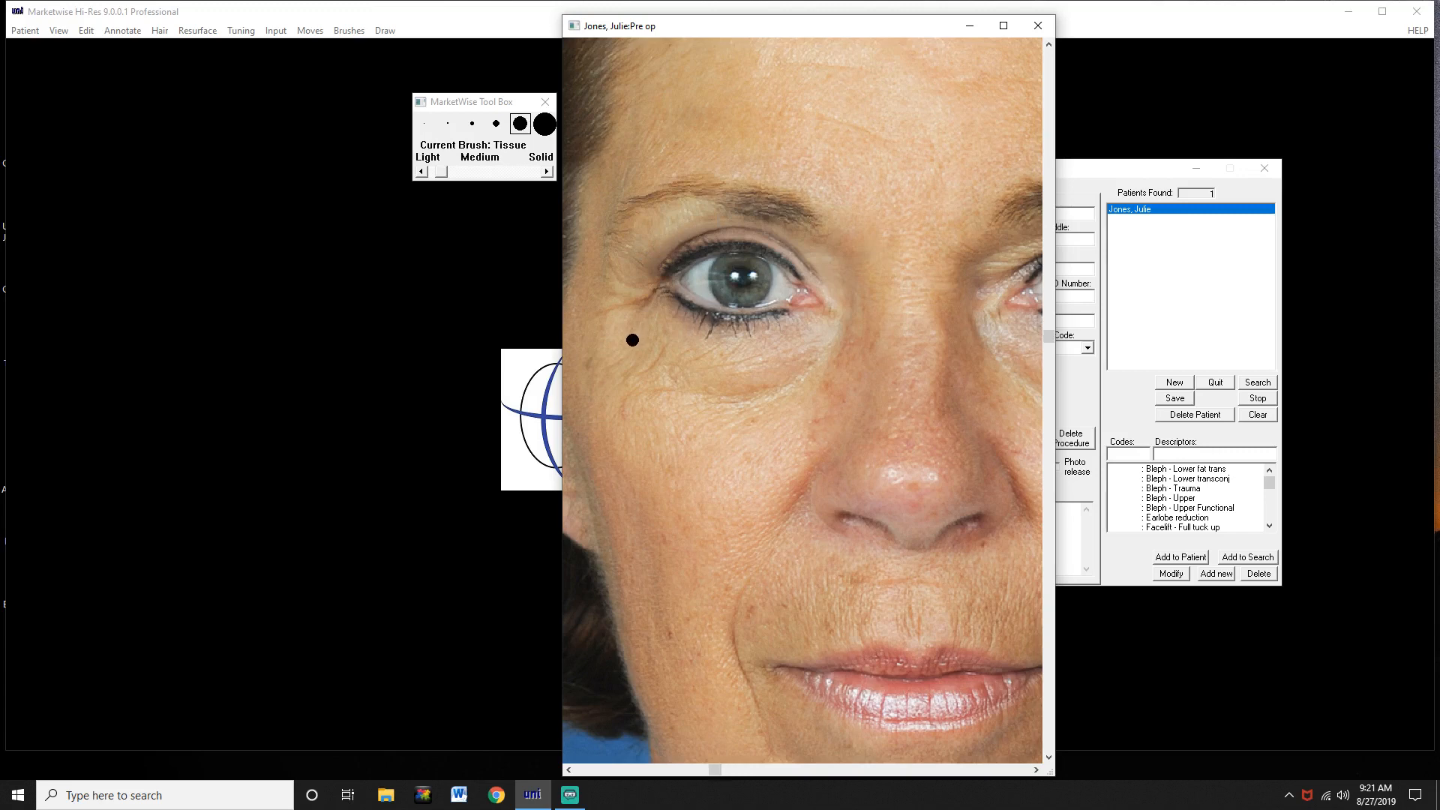
Zoom out and widen the Pre op photo to show the whole face, and move it away from the brush tool box
scroll(633, 337, down, 4)
scroll(633, 343, down, 3)
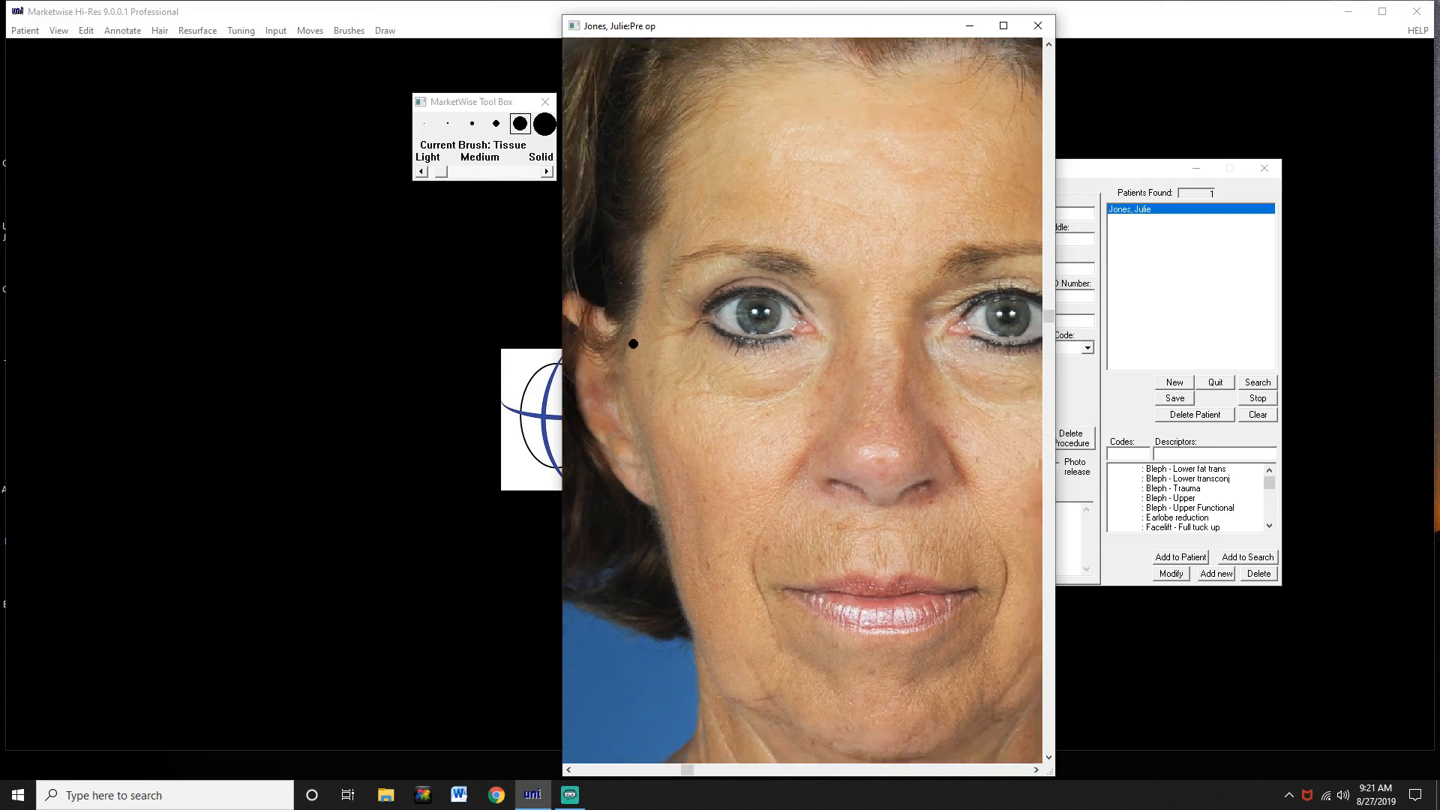
scroll(633, 344, down, 4)
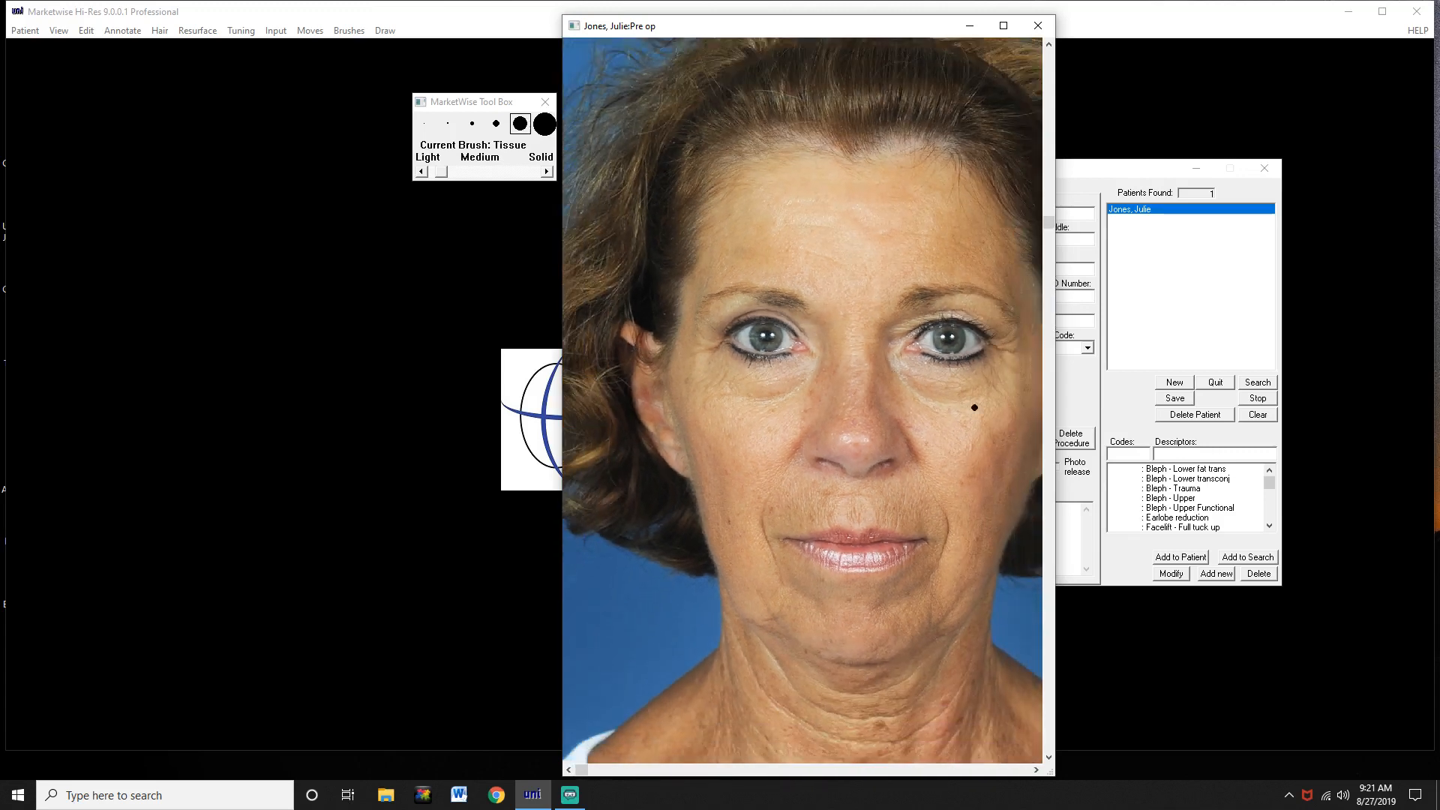
drag(1053, 421, 1161, 417)
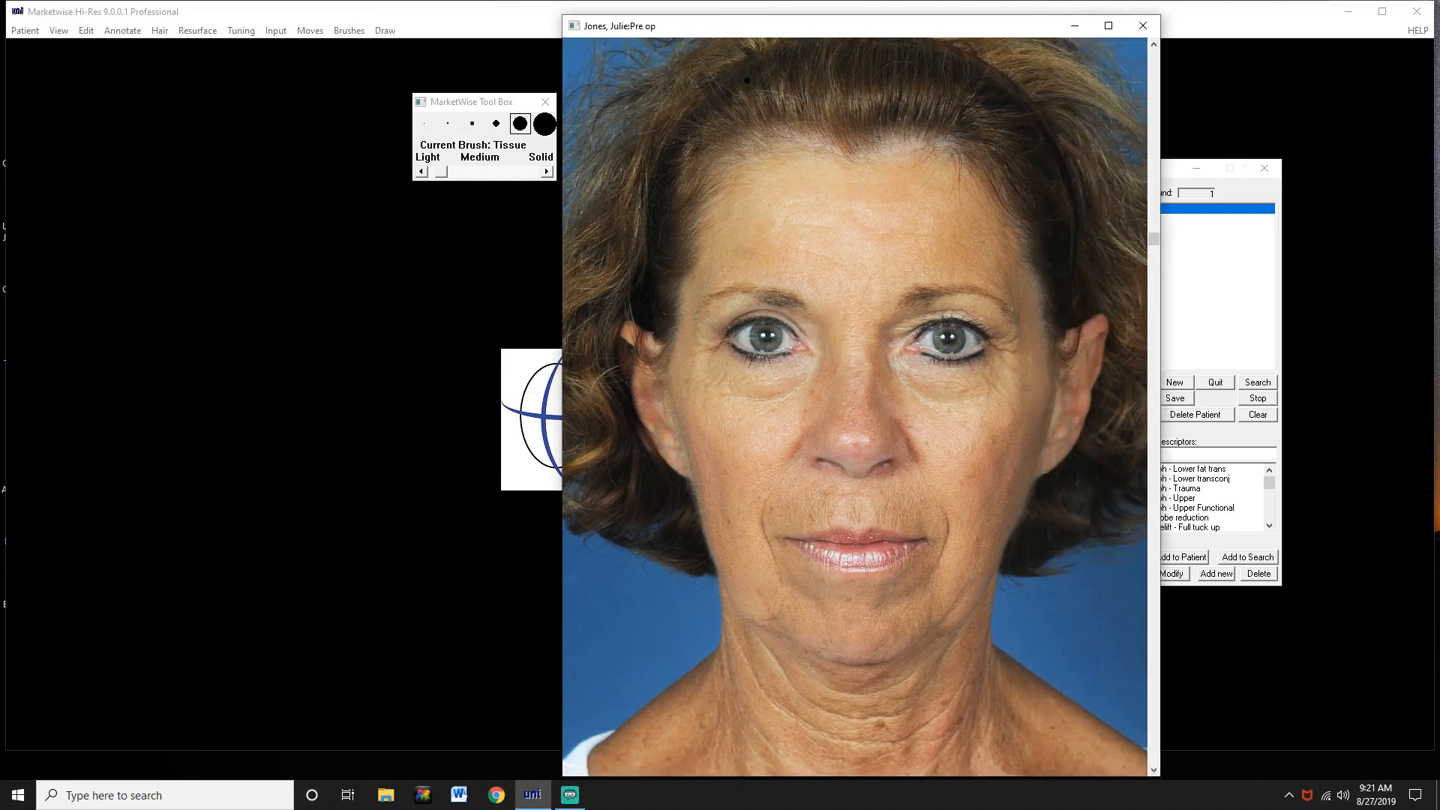
drag(729, 35, 857, 38)
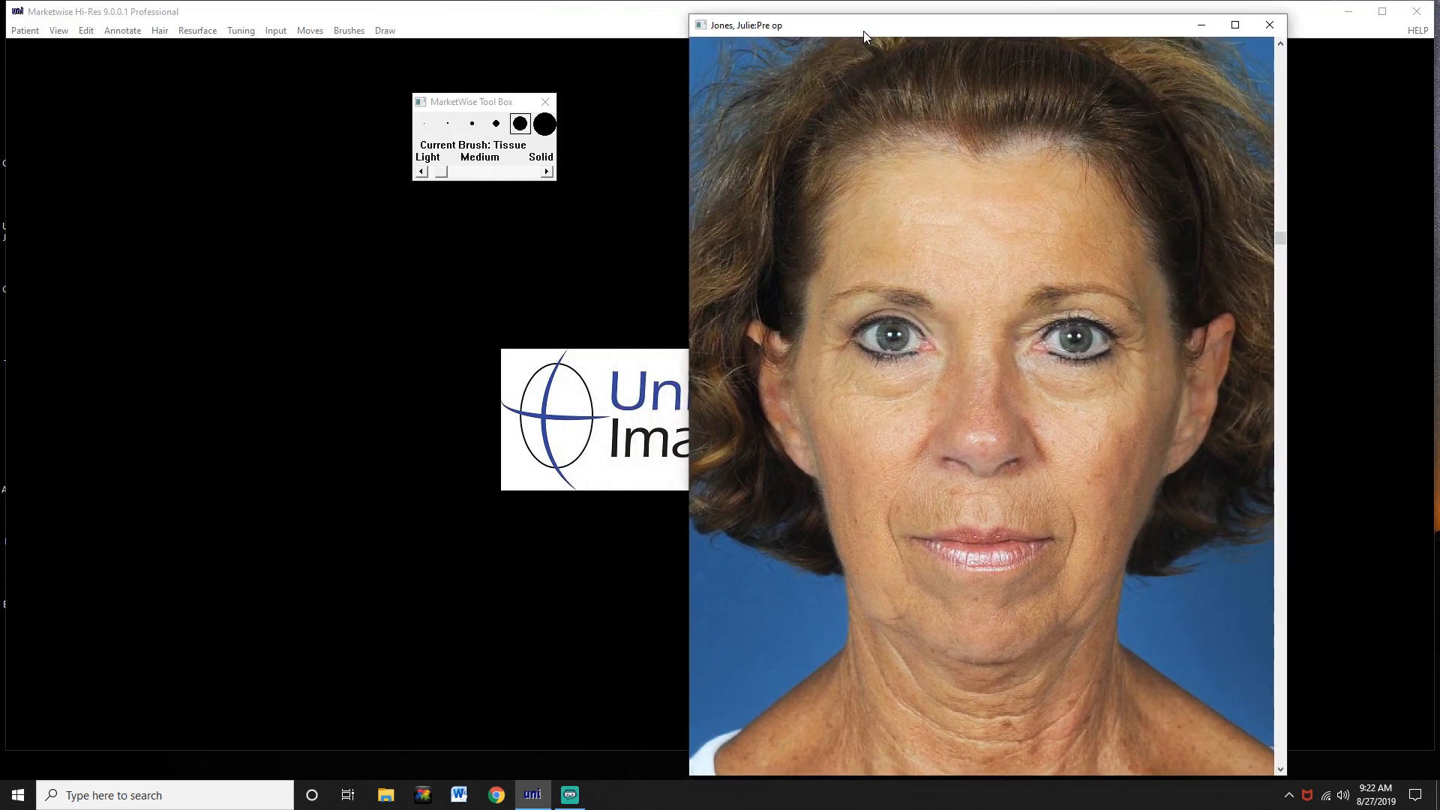
Compare the edited photo side by side with its original, put away the brush tool box, and close the original
click(61, 37)
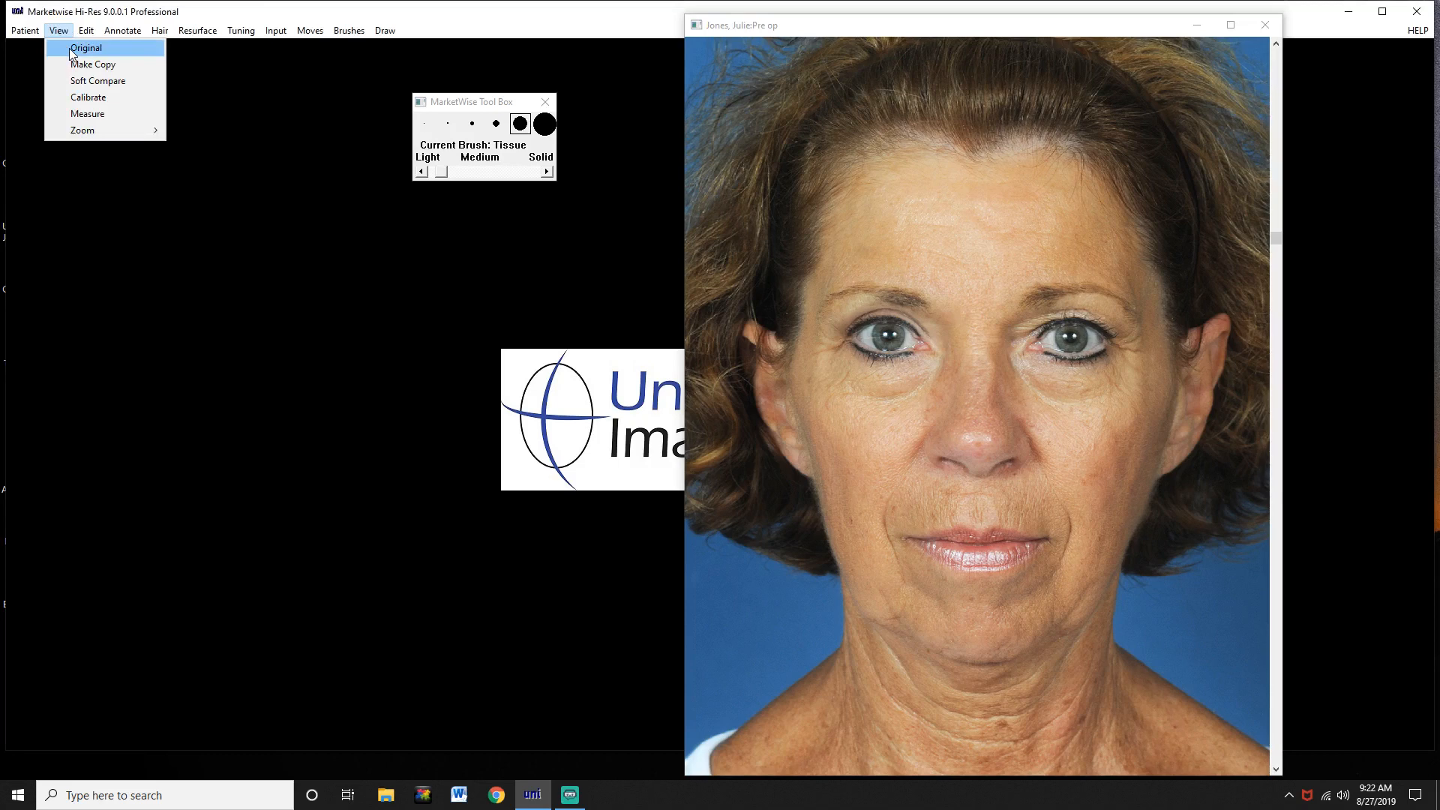
click(73, 49)
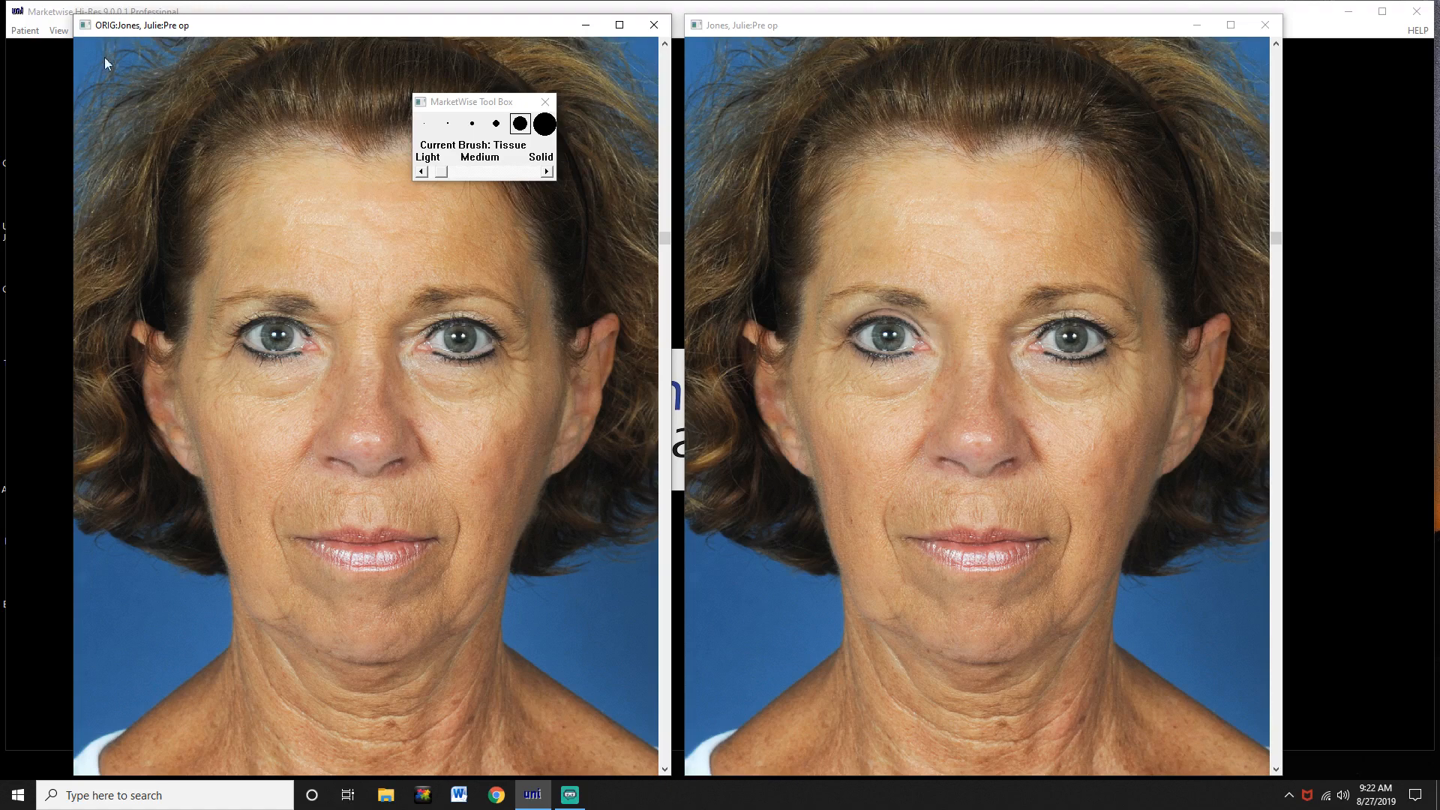
click(545, 104)
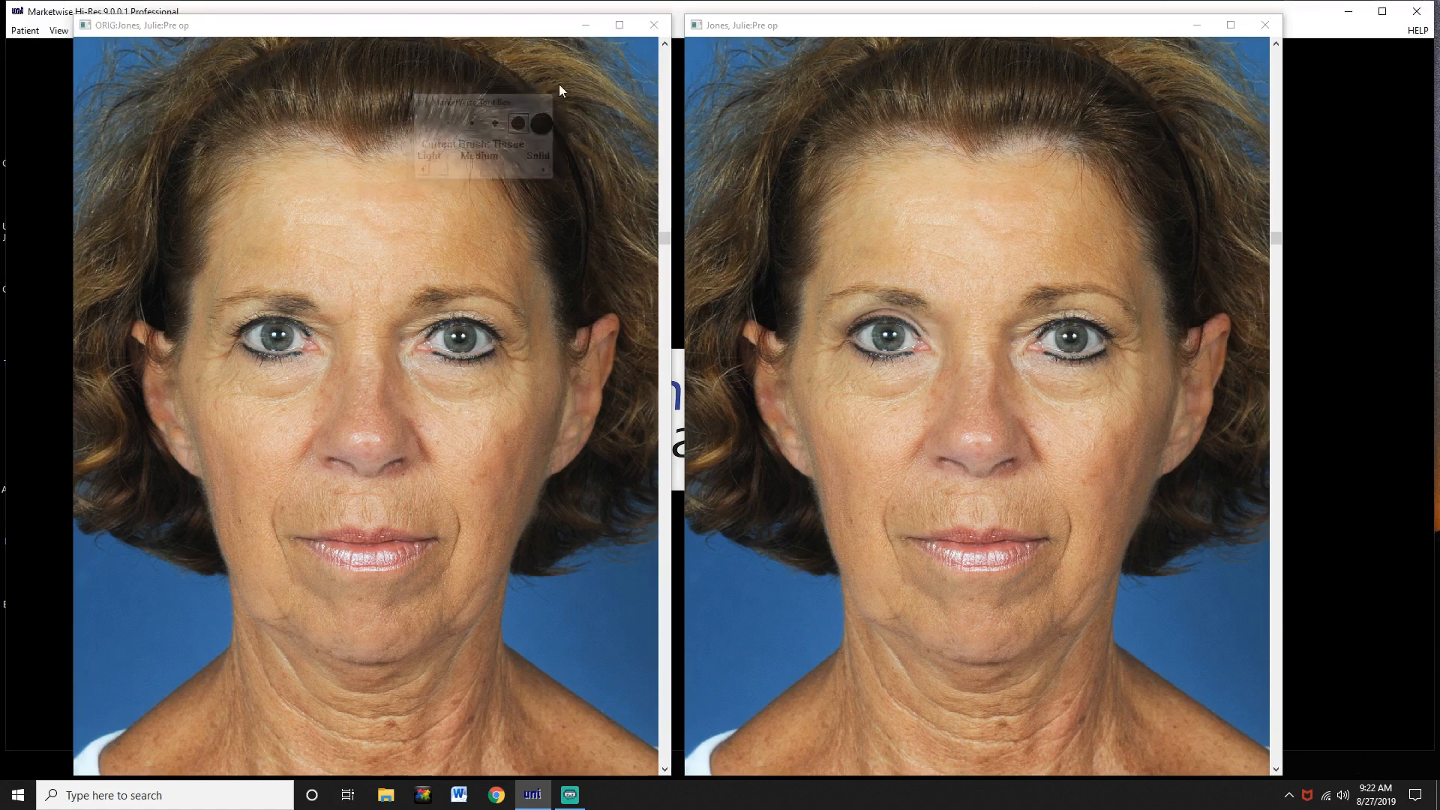
click(655, 27)
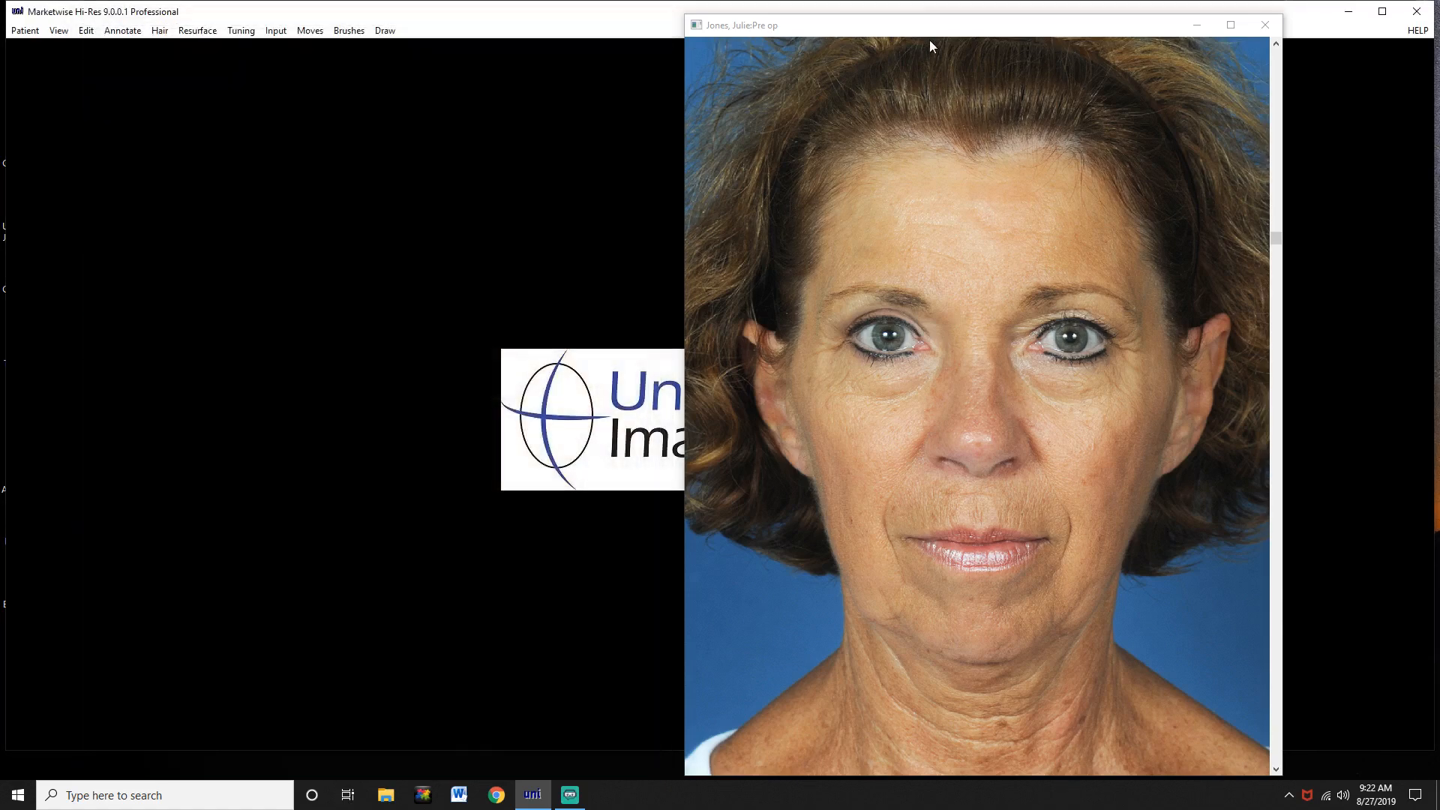
With the Model tool, copy the patient's finished right upper eyelid area, place it mirrored over the left eye, and save the placement
drag(911, 33, 870, 39)
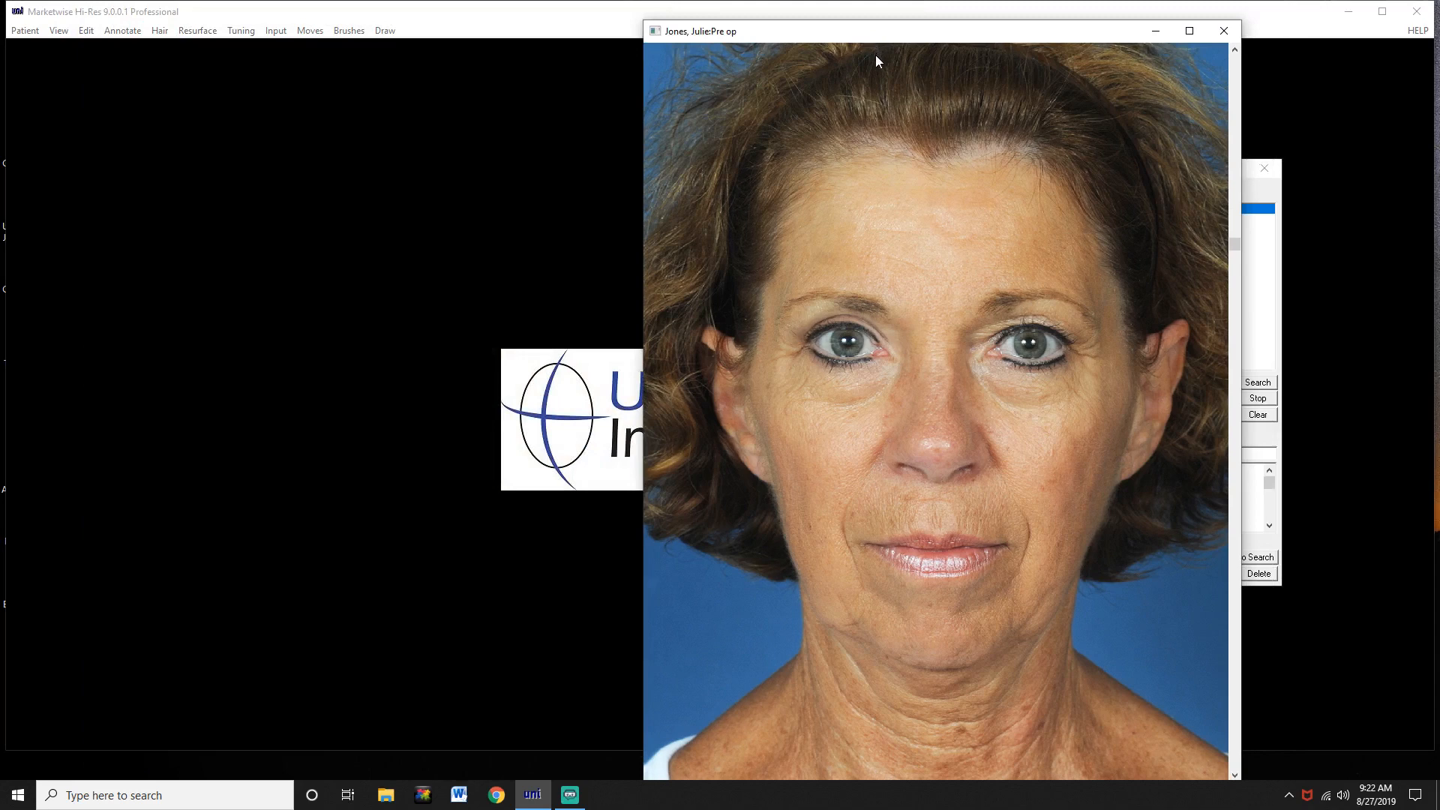
scroll(870, 47, up, 1)
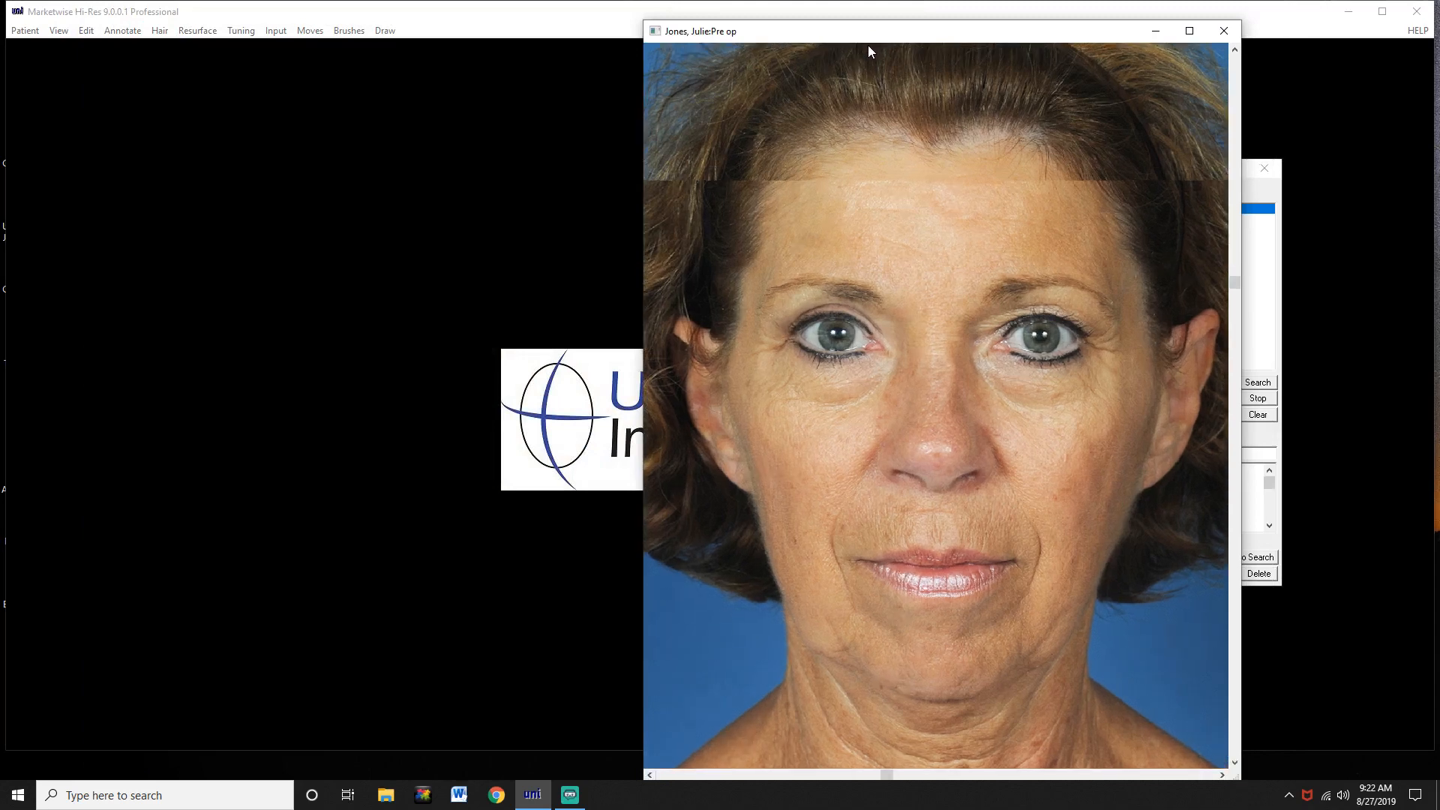
scroll(867, 53, up, 3)
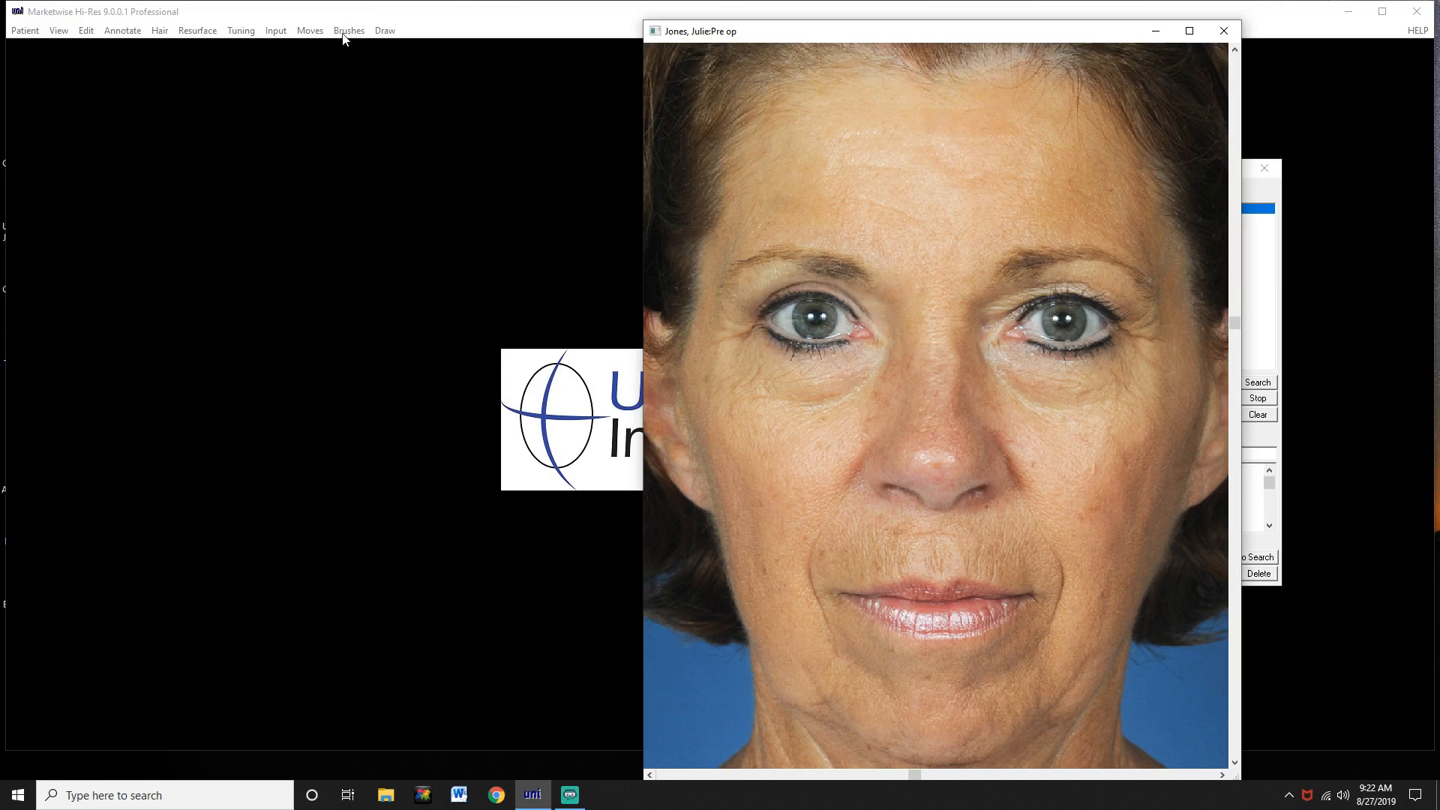
click(313, 33)
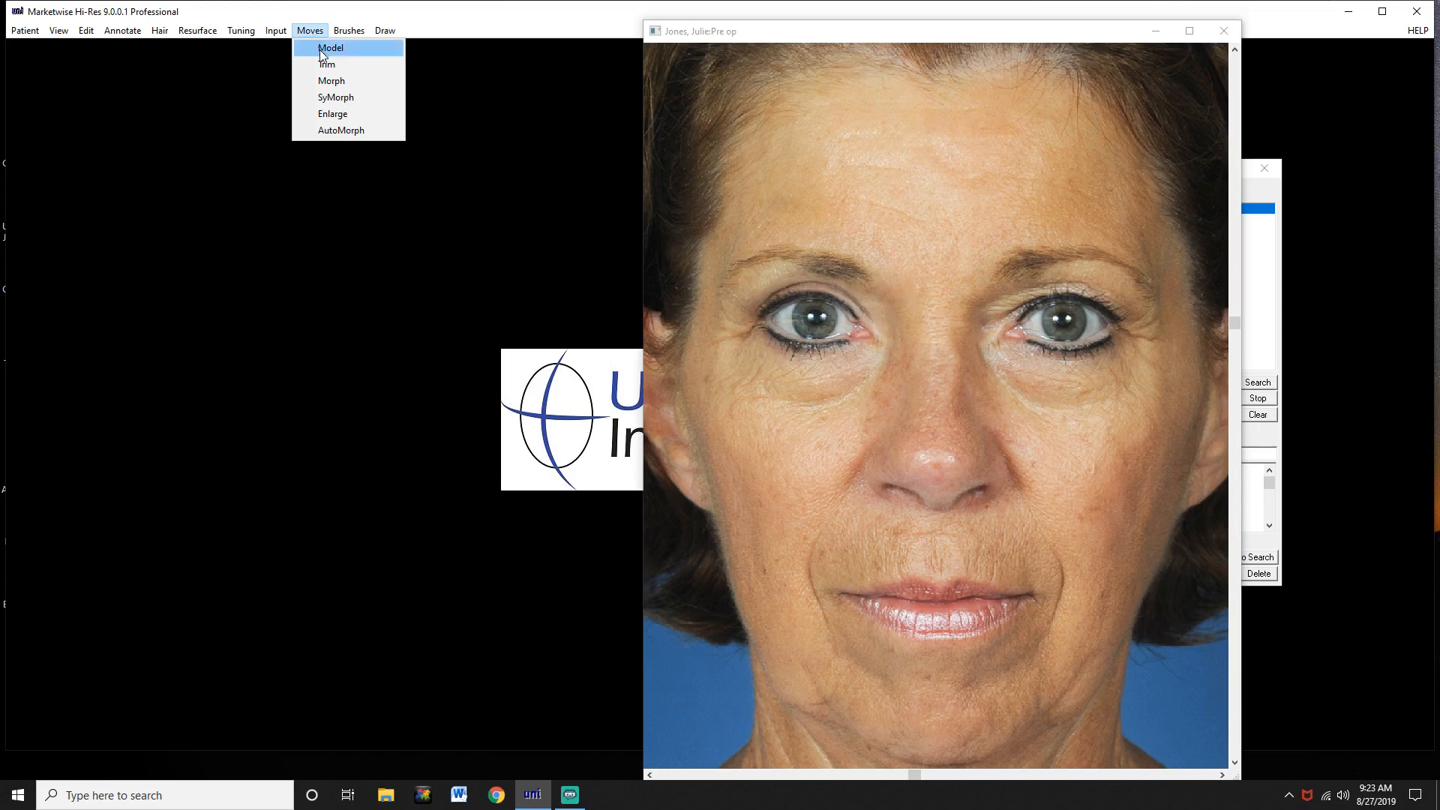
click(324, 49)
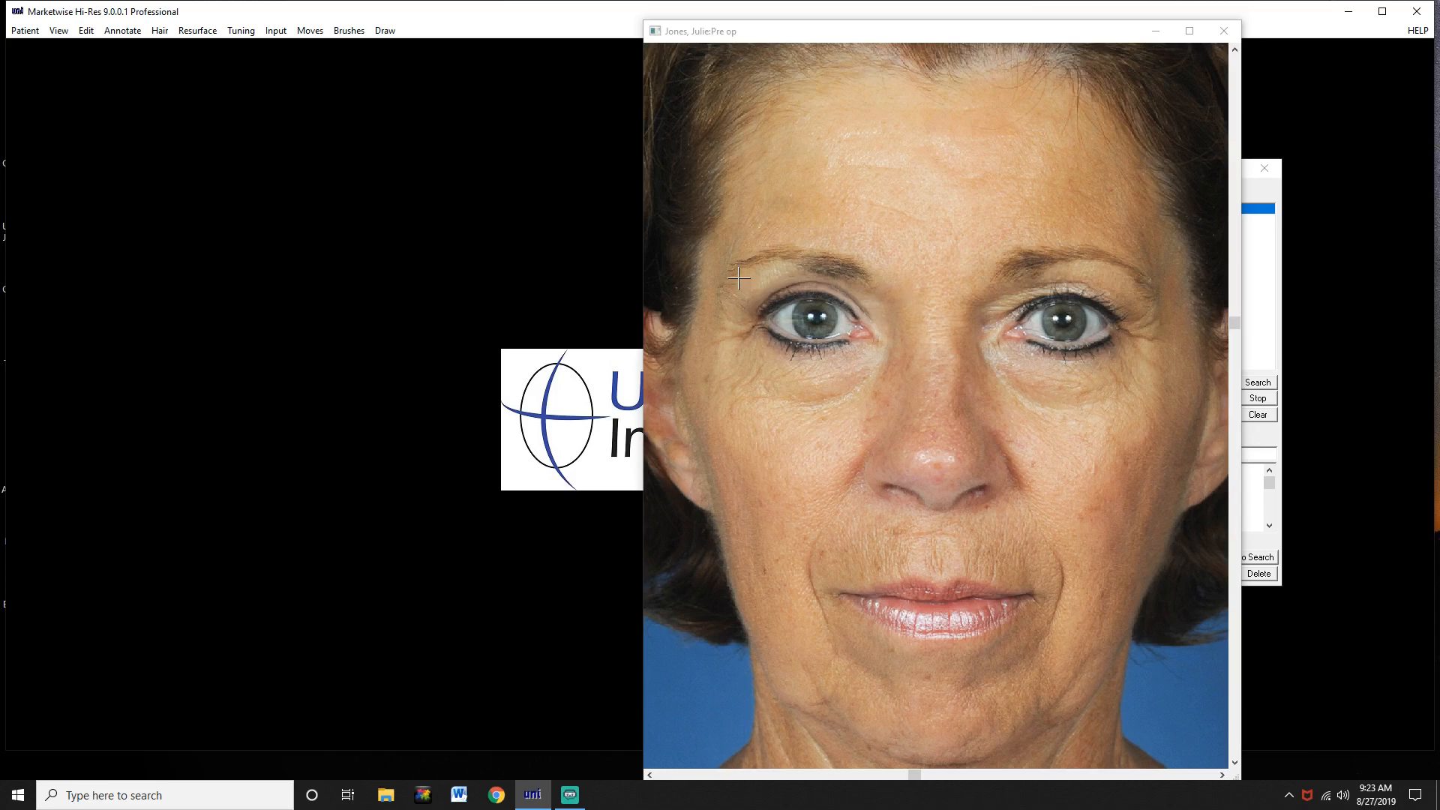
drag(743, 281, 878, 331)
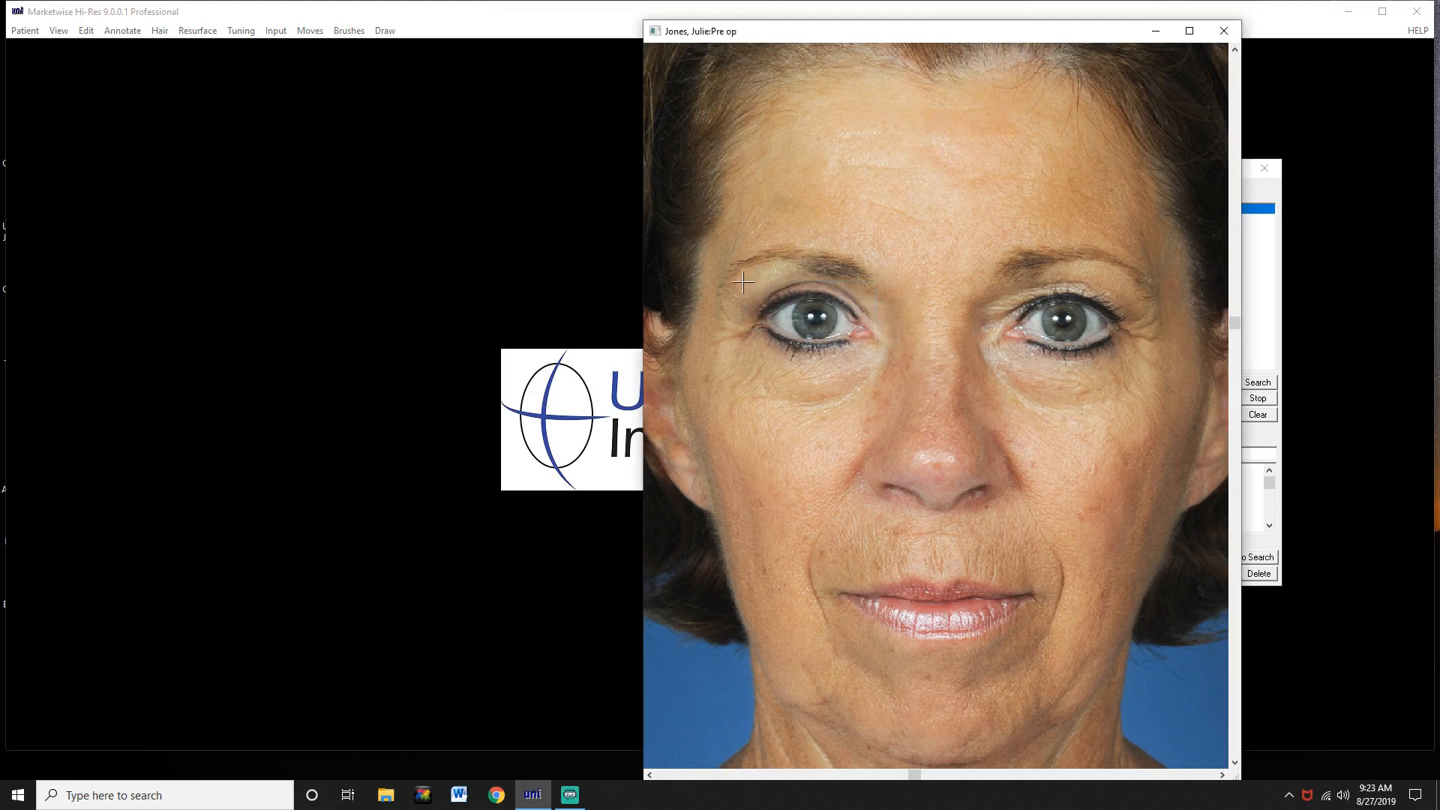
drag(738, 275, 881, 327)
click(811, 283)
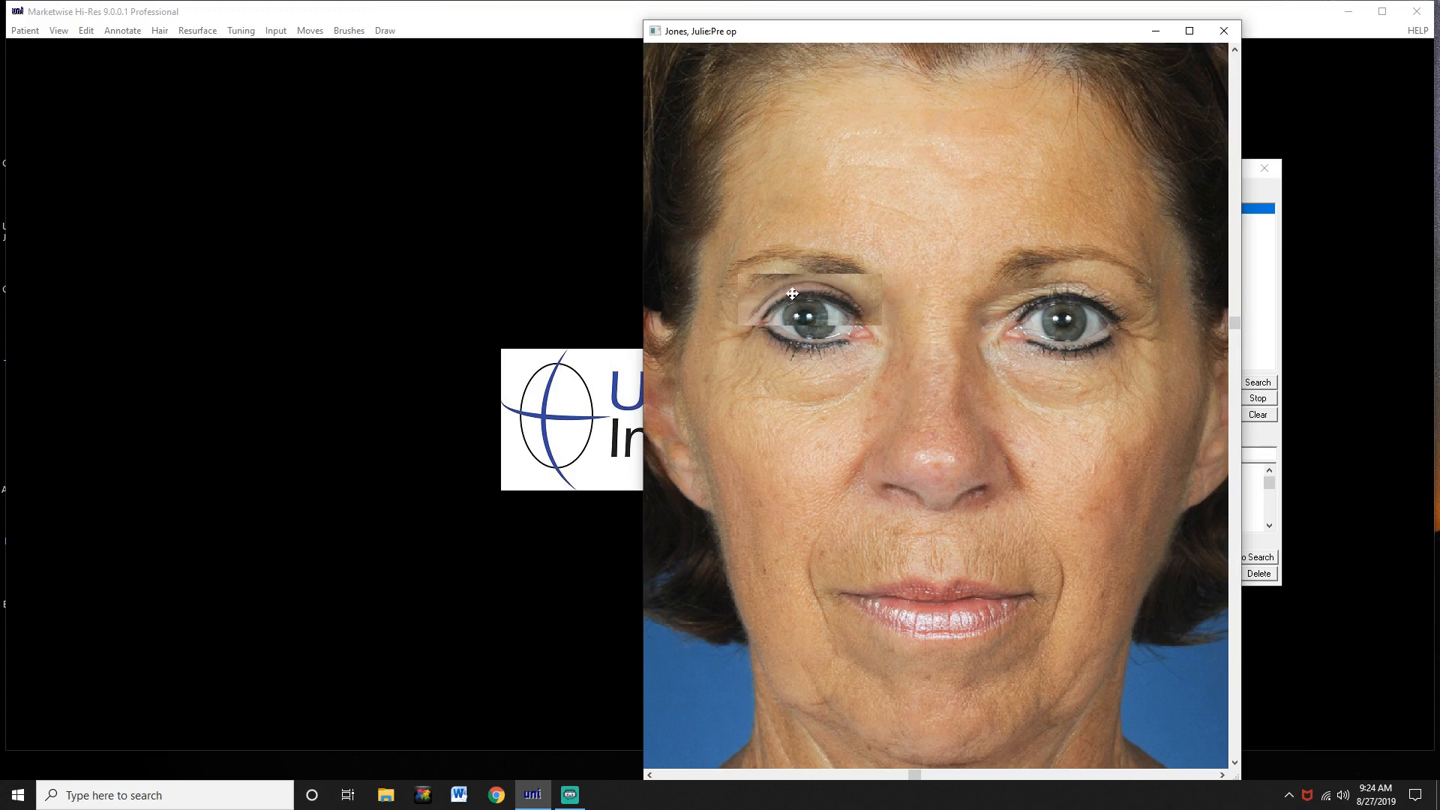
drag(792, 294, 1052, 295)
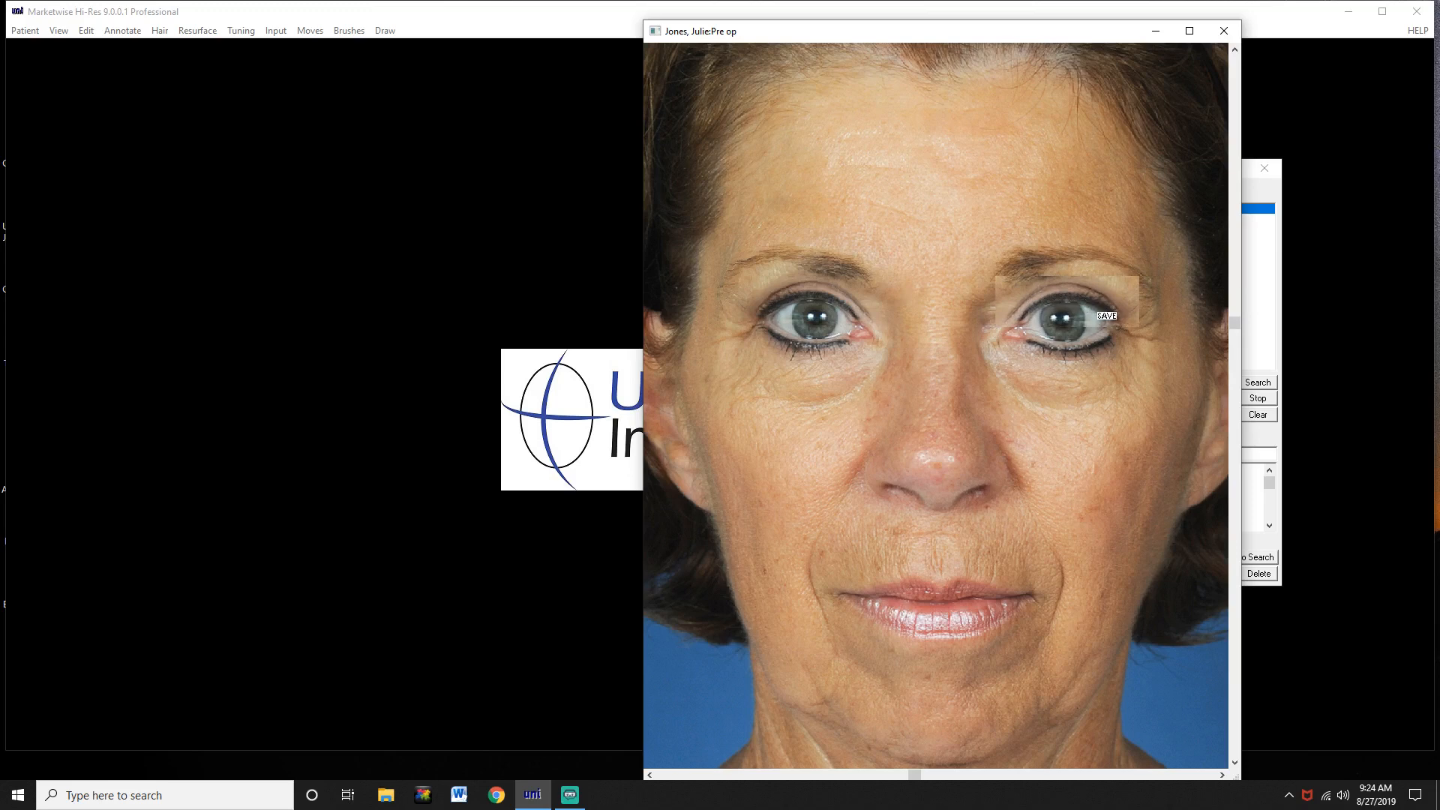
click(1105, 315)
Blend the edges of the patch over the left eye into the surrounding skin using the Undo brush at a strength between Light and Medium
click(349, 34)
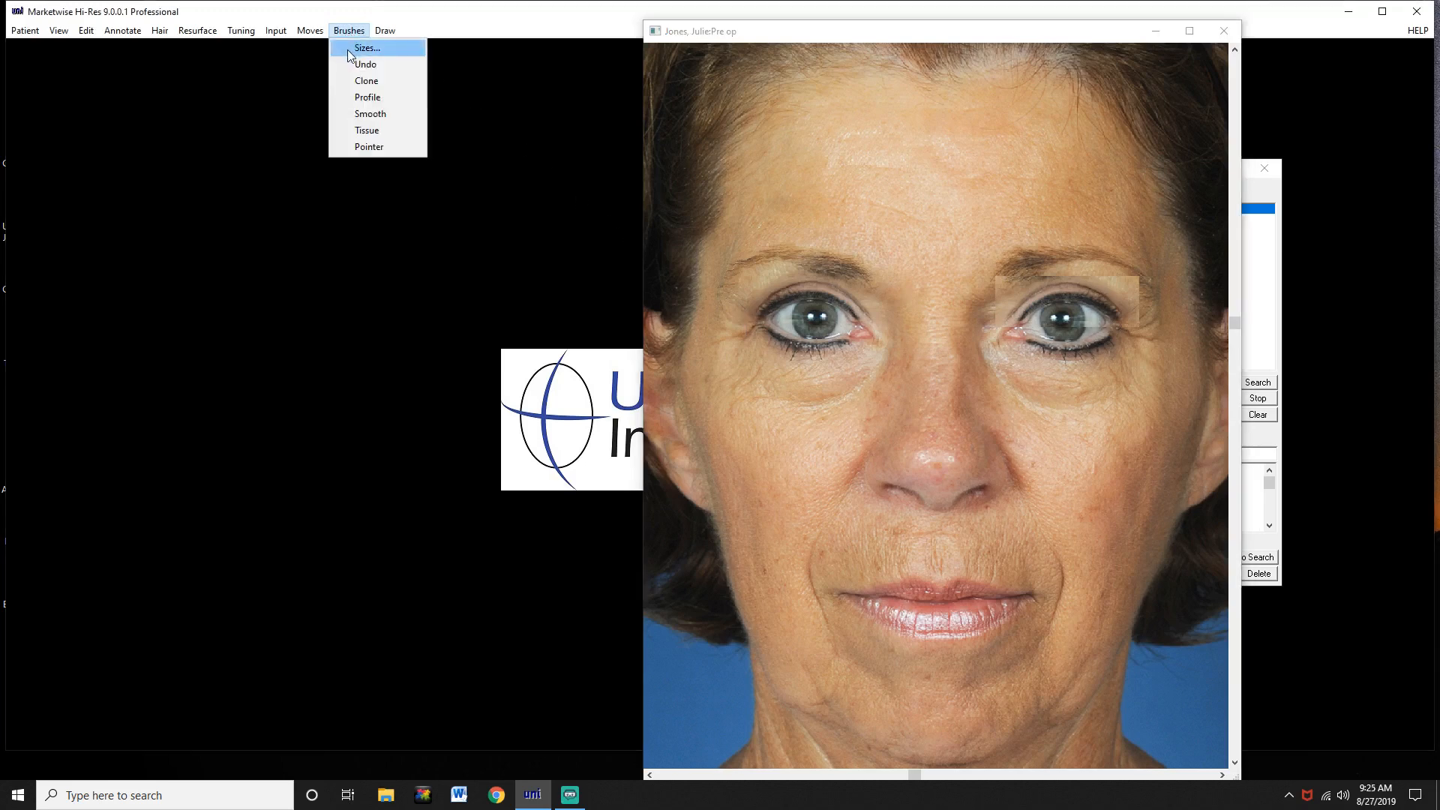
click(353, 50)
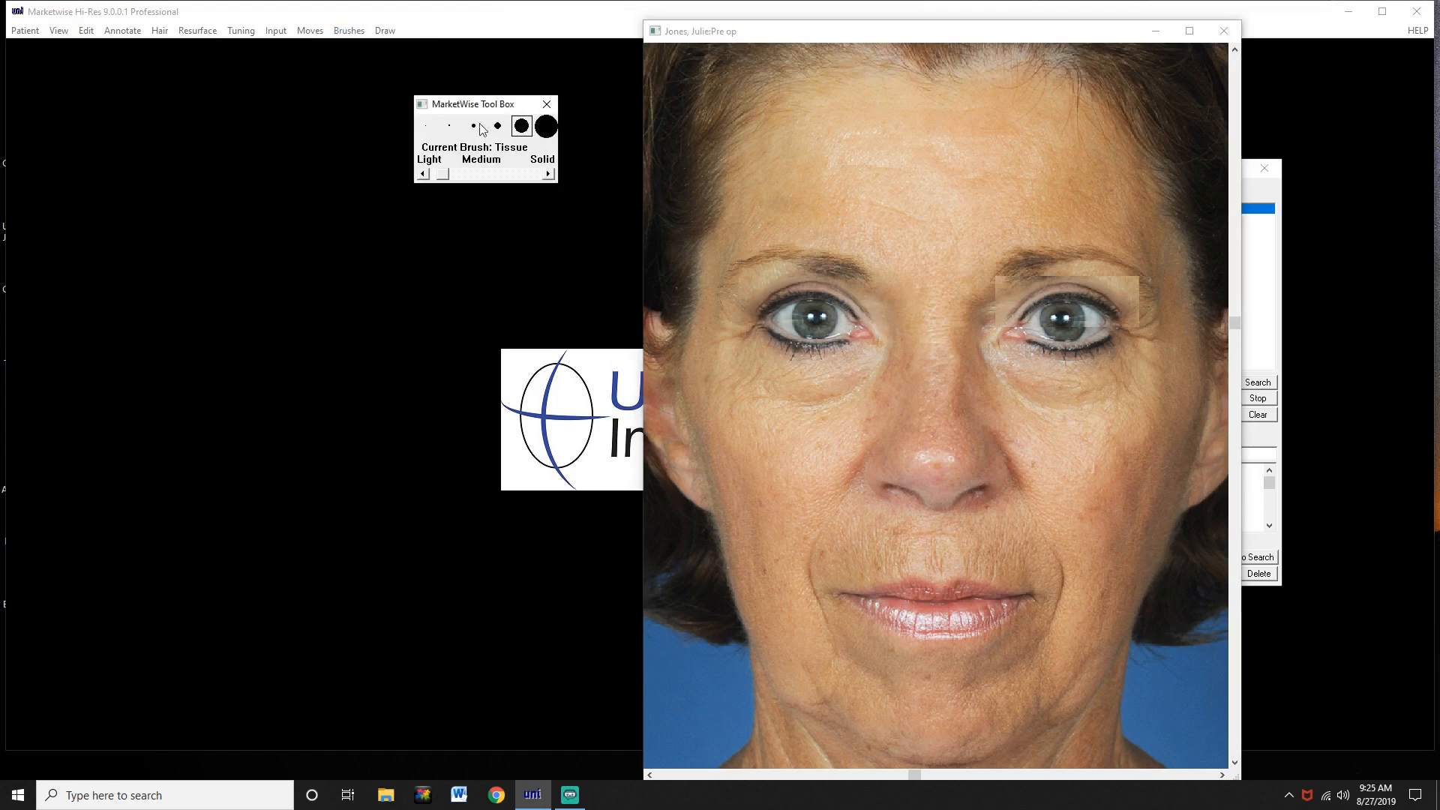
drag(477, 106, 347, 111)
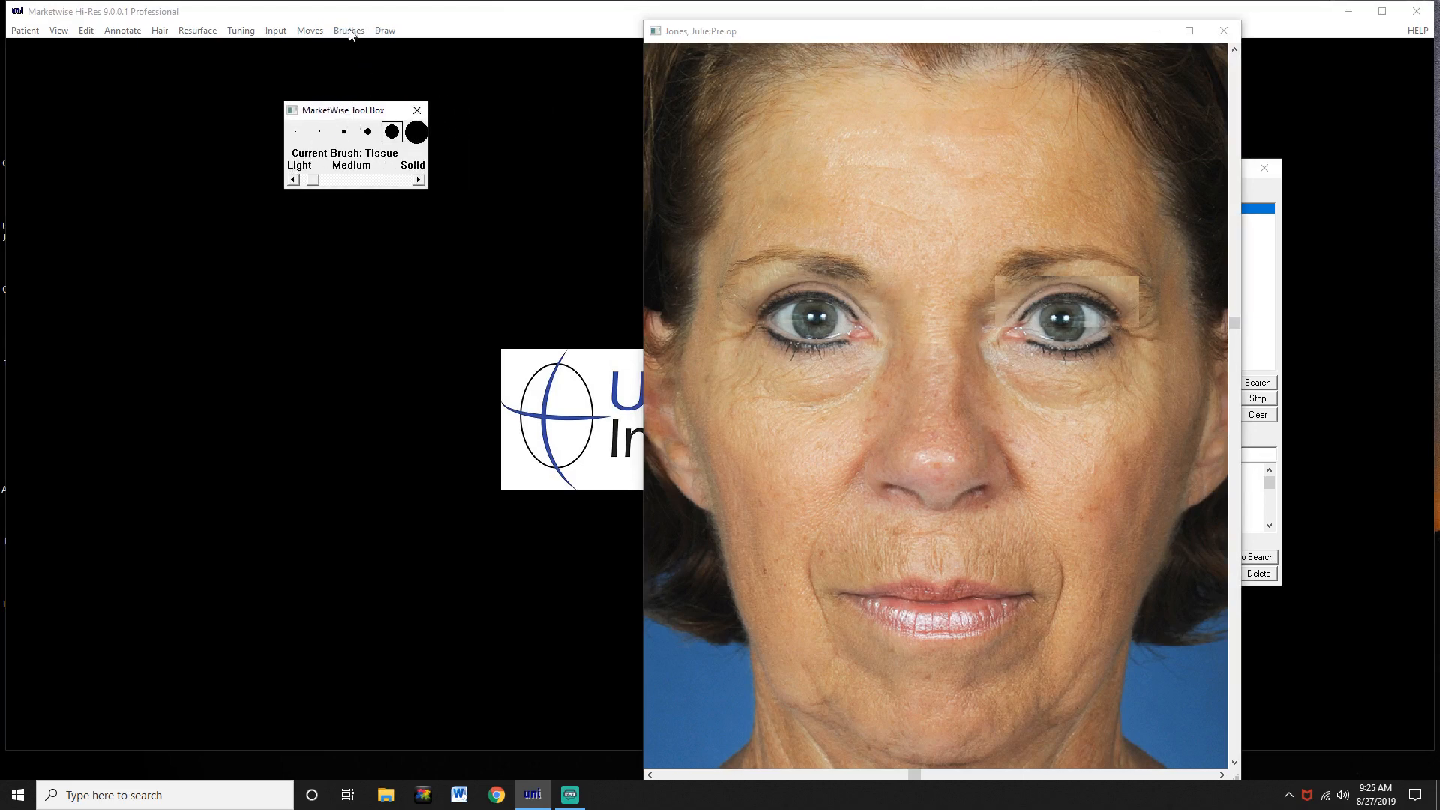
click(349, 31)
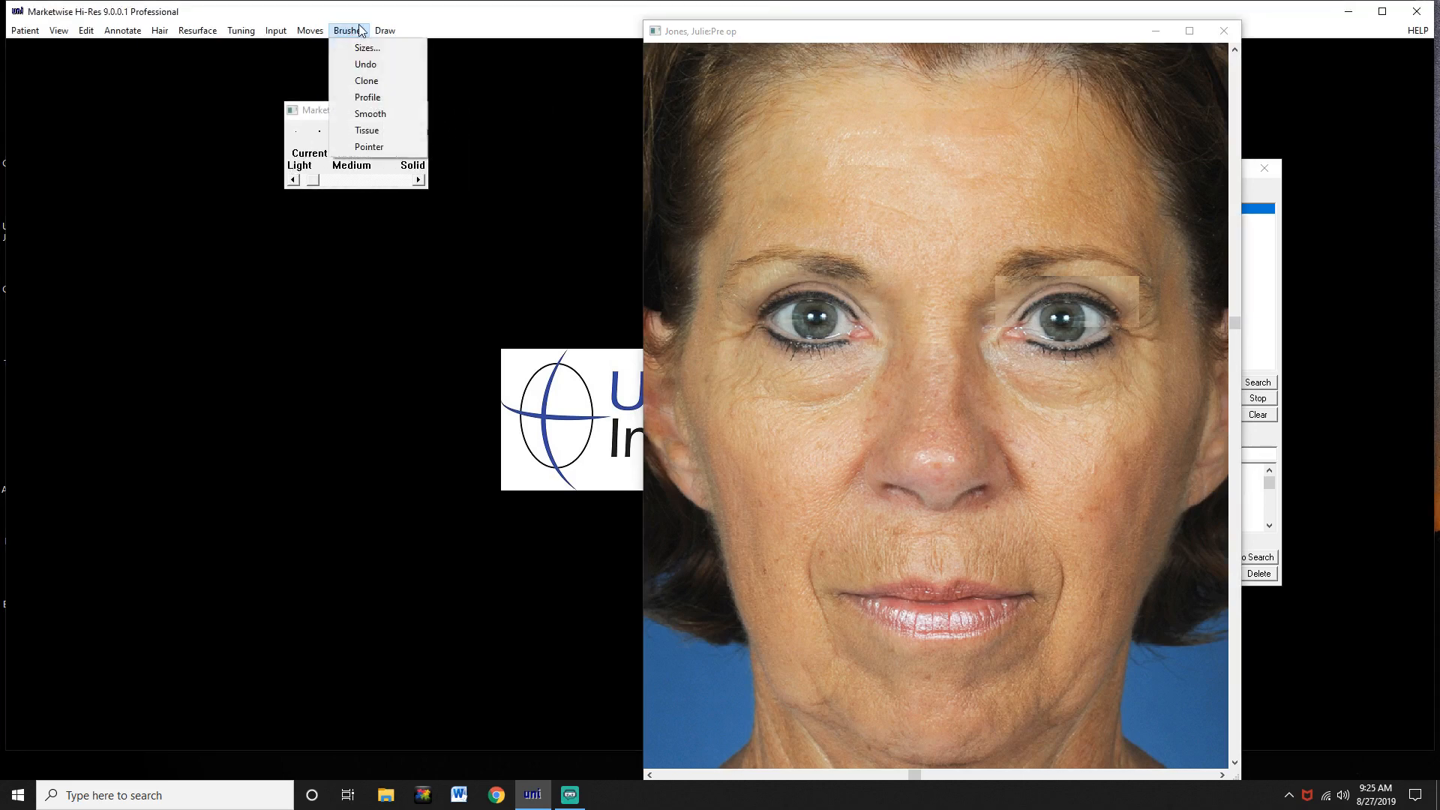
click(365, 65)
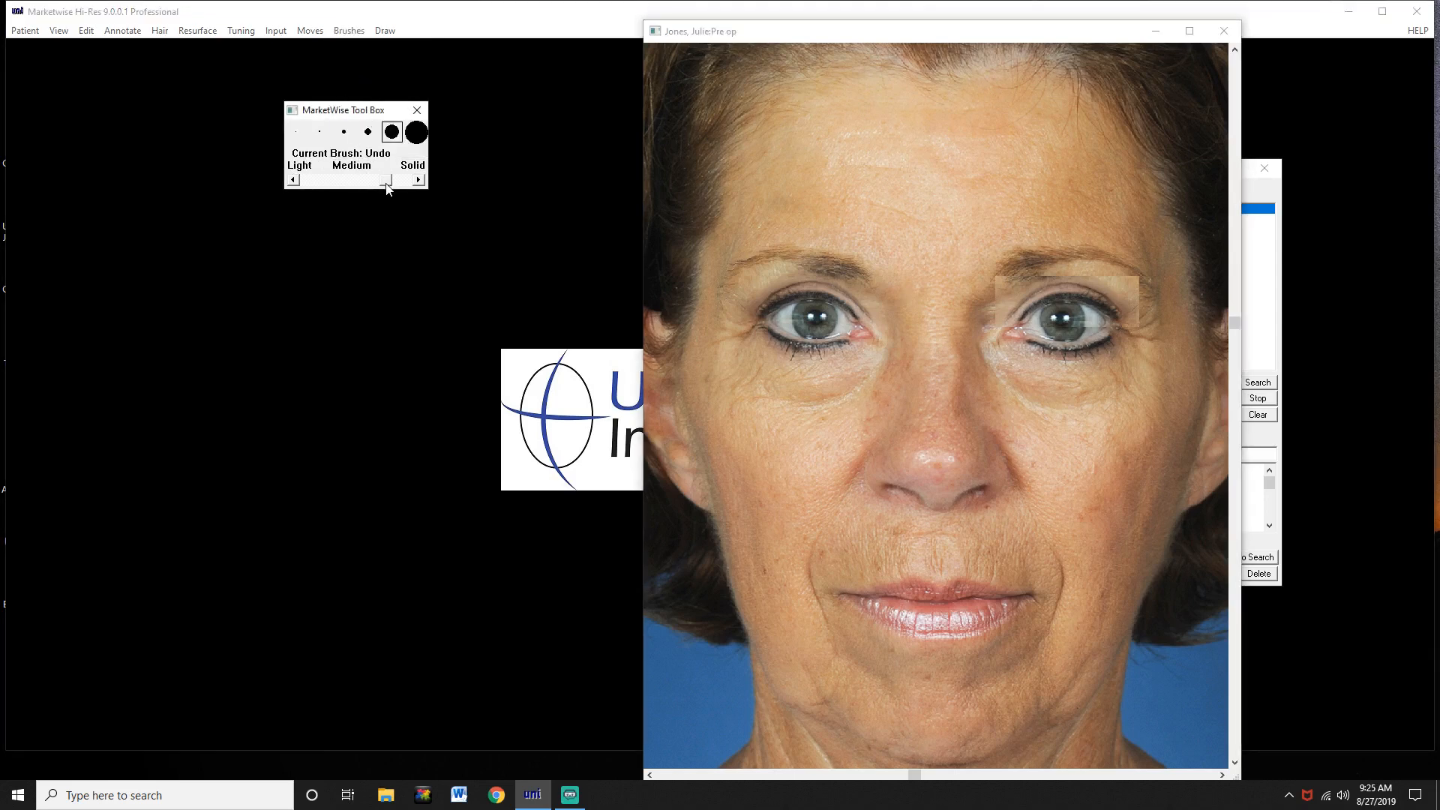
drag(387, 182, 335, 181)
click(347, 31)
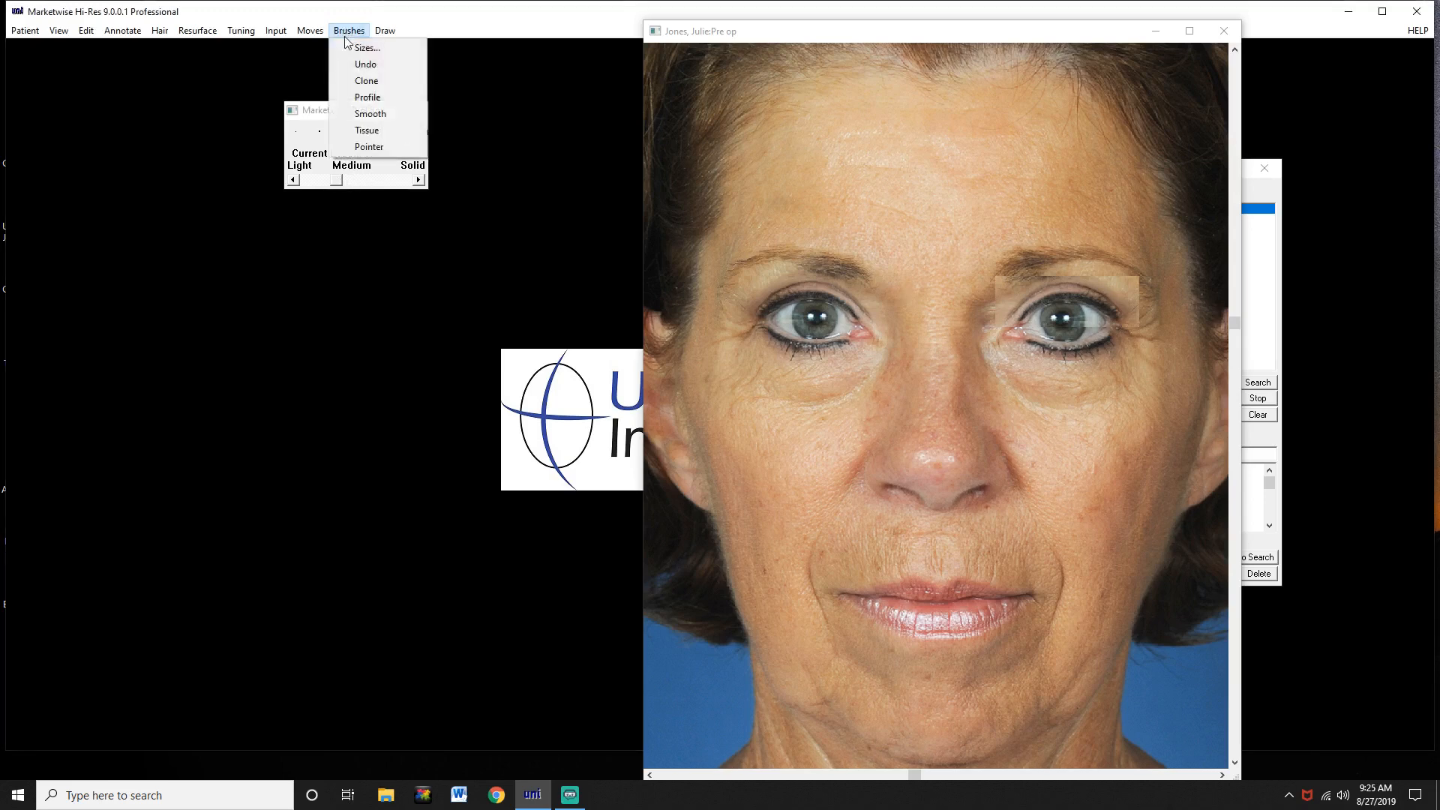
click(365, 64)
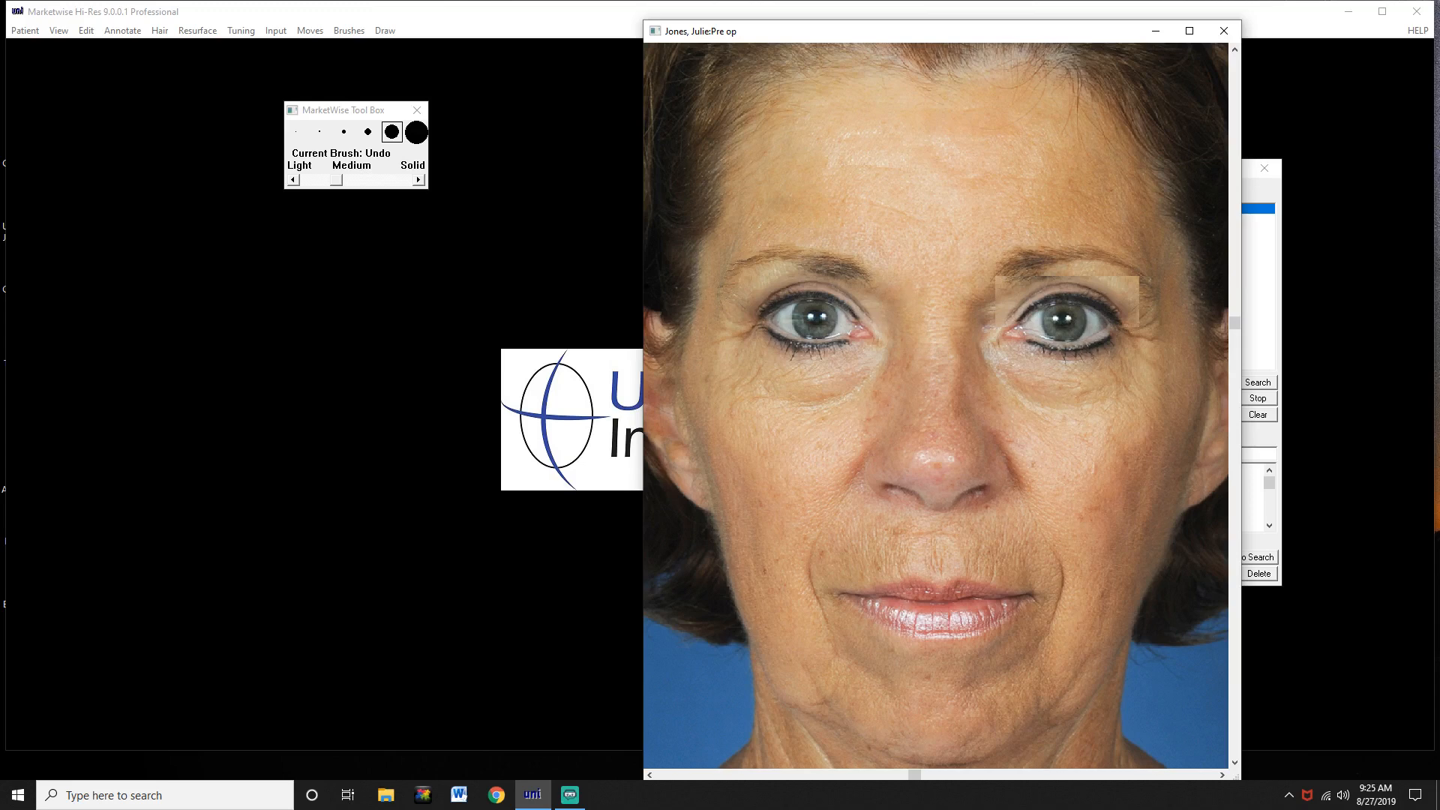
drag(335, 186, 318, 188)
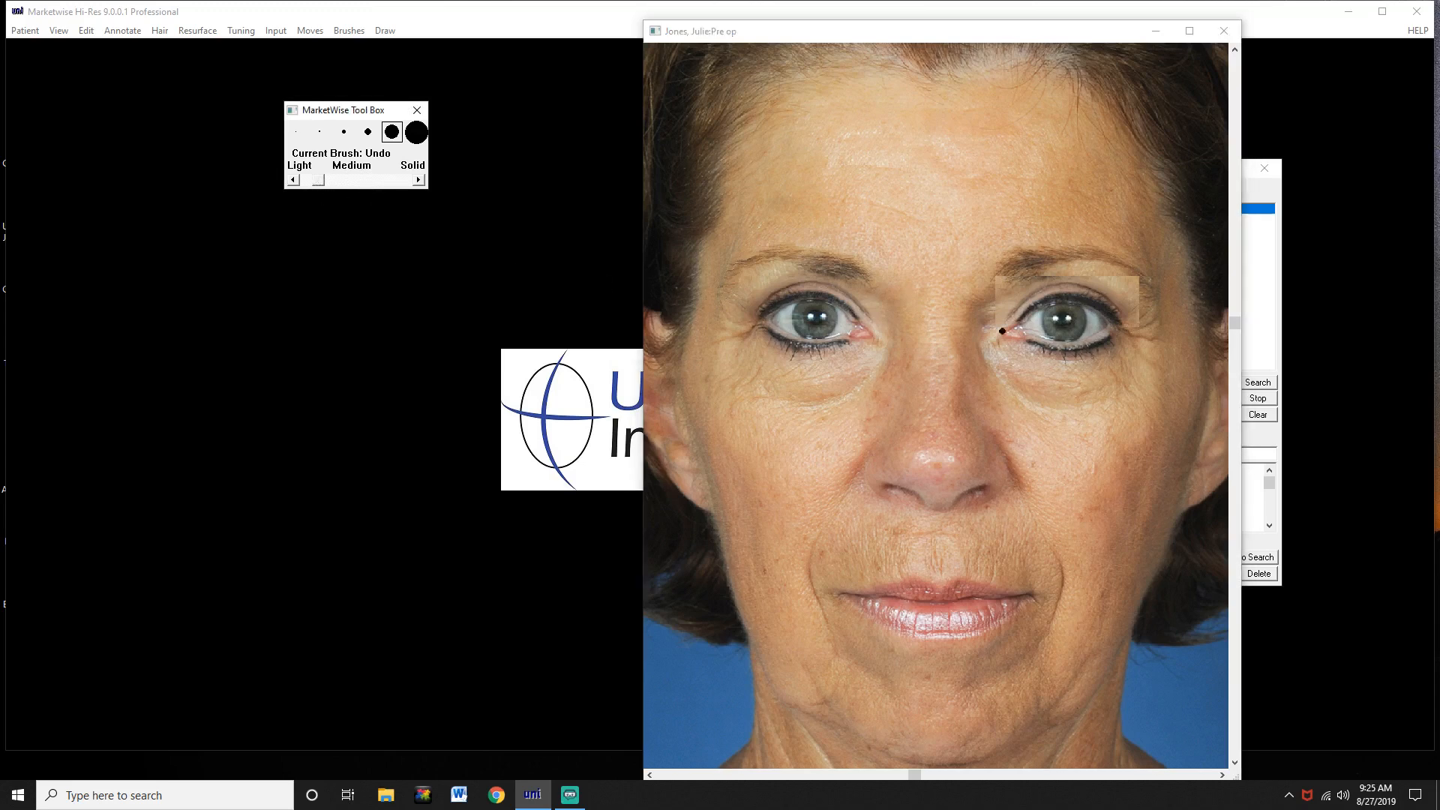
click(1137, 327)
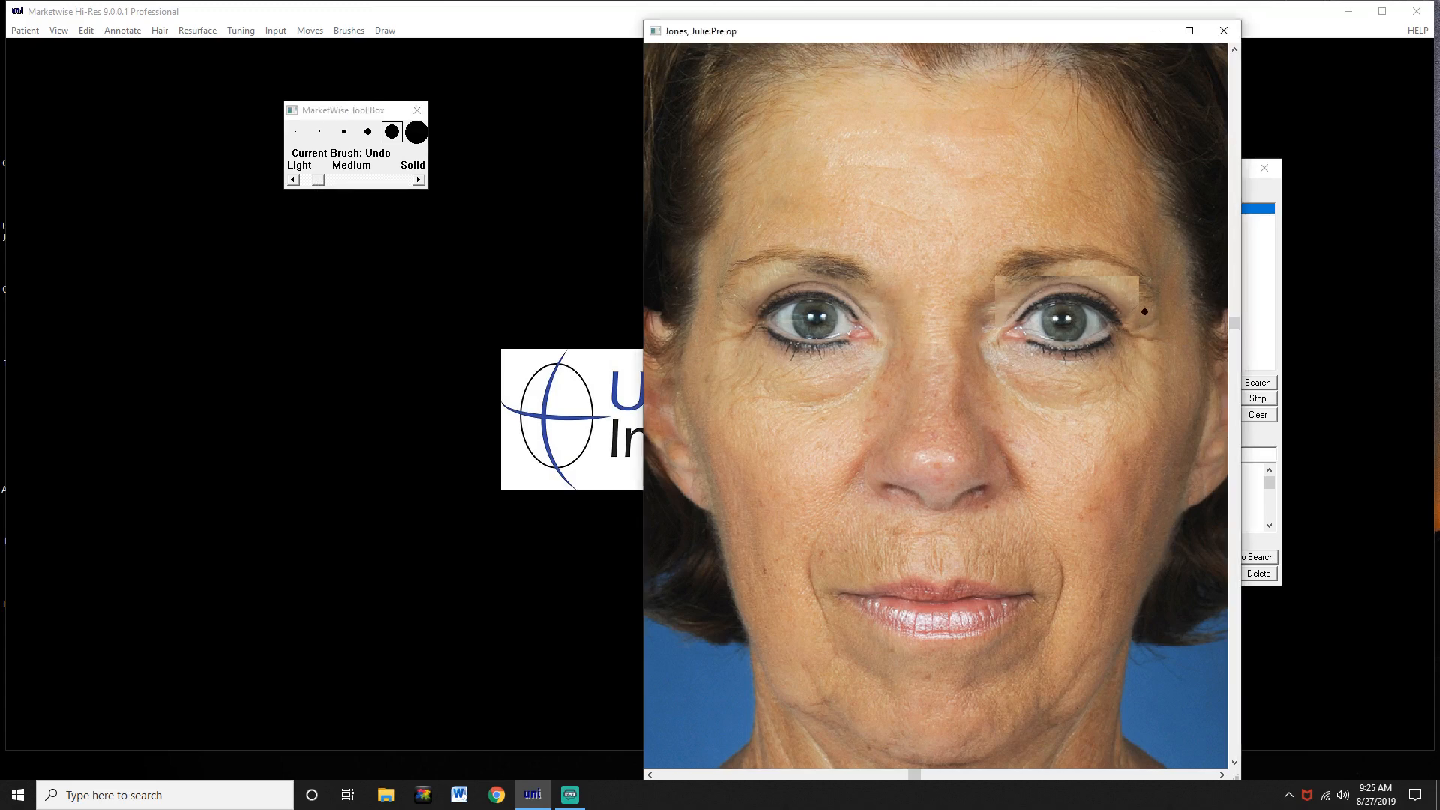
mouse_move(1145, 311)
mouse_down()
mouse_move(1140, 276)
mouse_move(1120, 278)
mouse_move(1135, 275)
mouse_move(1047, 278)
mouse_move(1060, 274)
mouse_move(1001, 293)
mouse_move(995, 274)
mouse_move(1018, 277)
mouse_move(995, 281)
mouse_move(996, 327)
mouse_up()
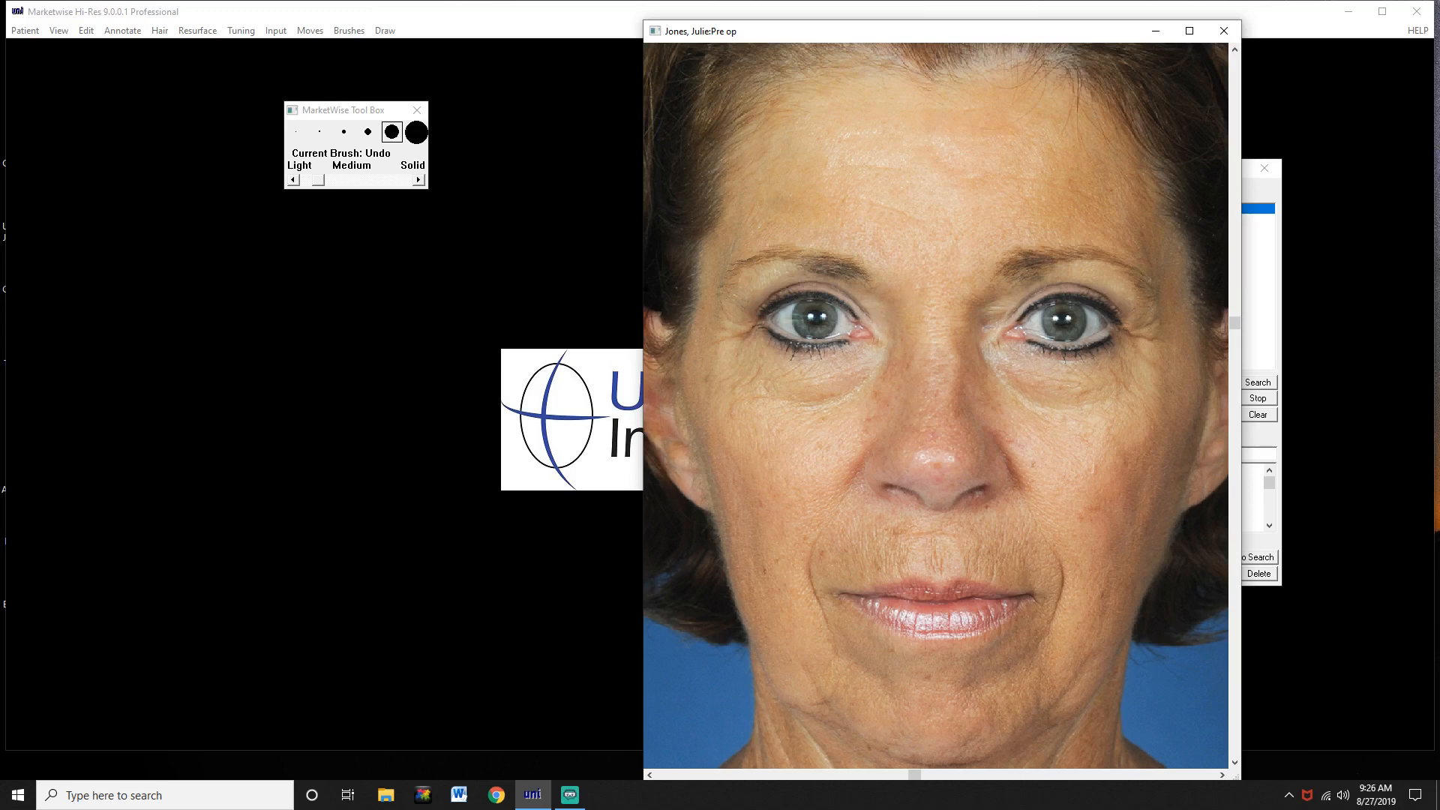
Soften the skin around the left upper eyelid and its inner corner with the second-largest Tissue brush
click(355, 34)
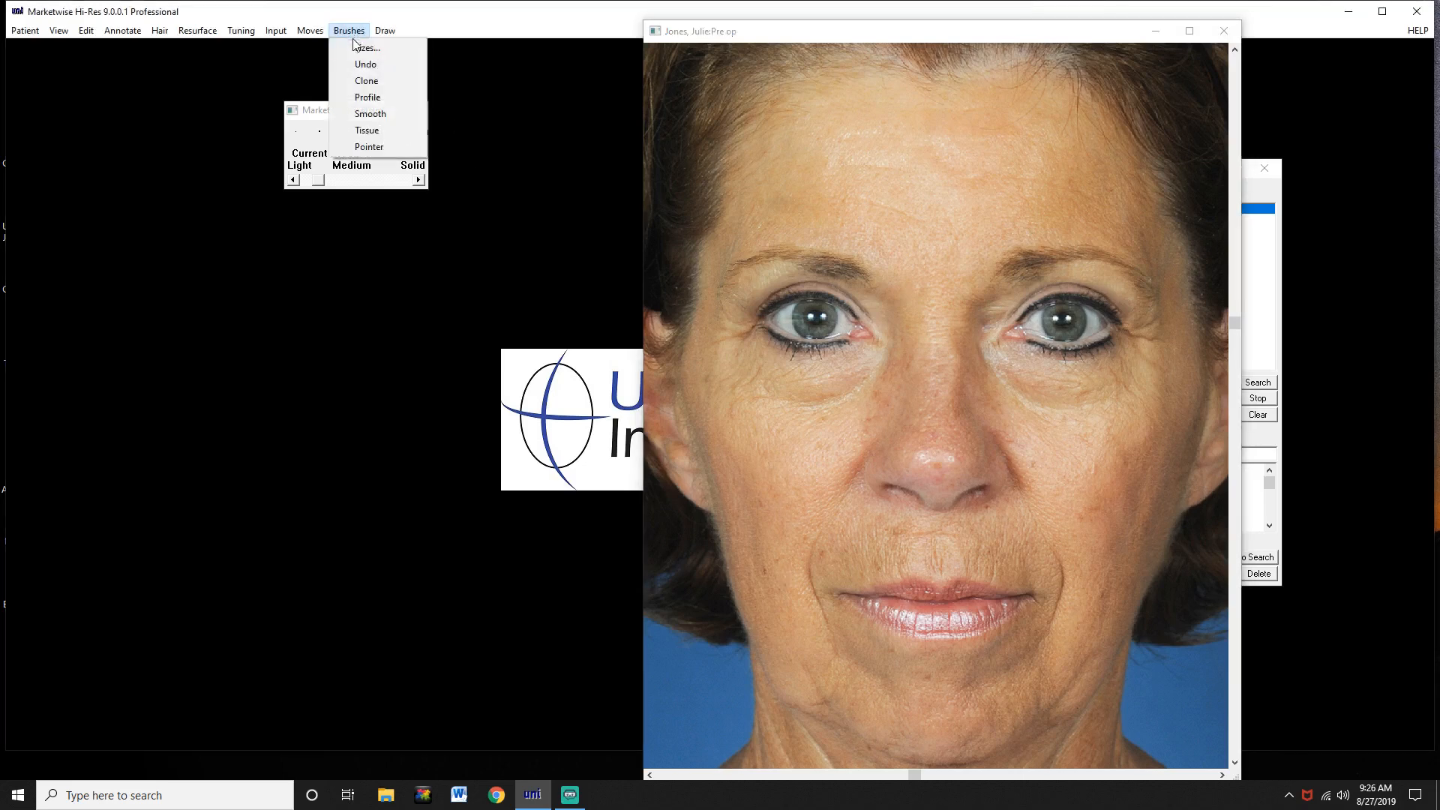
click(366, 129)
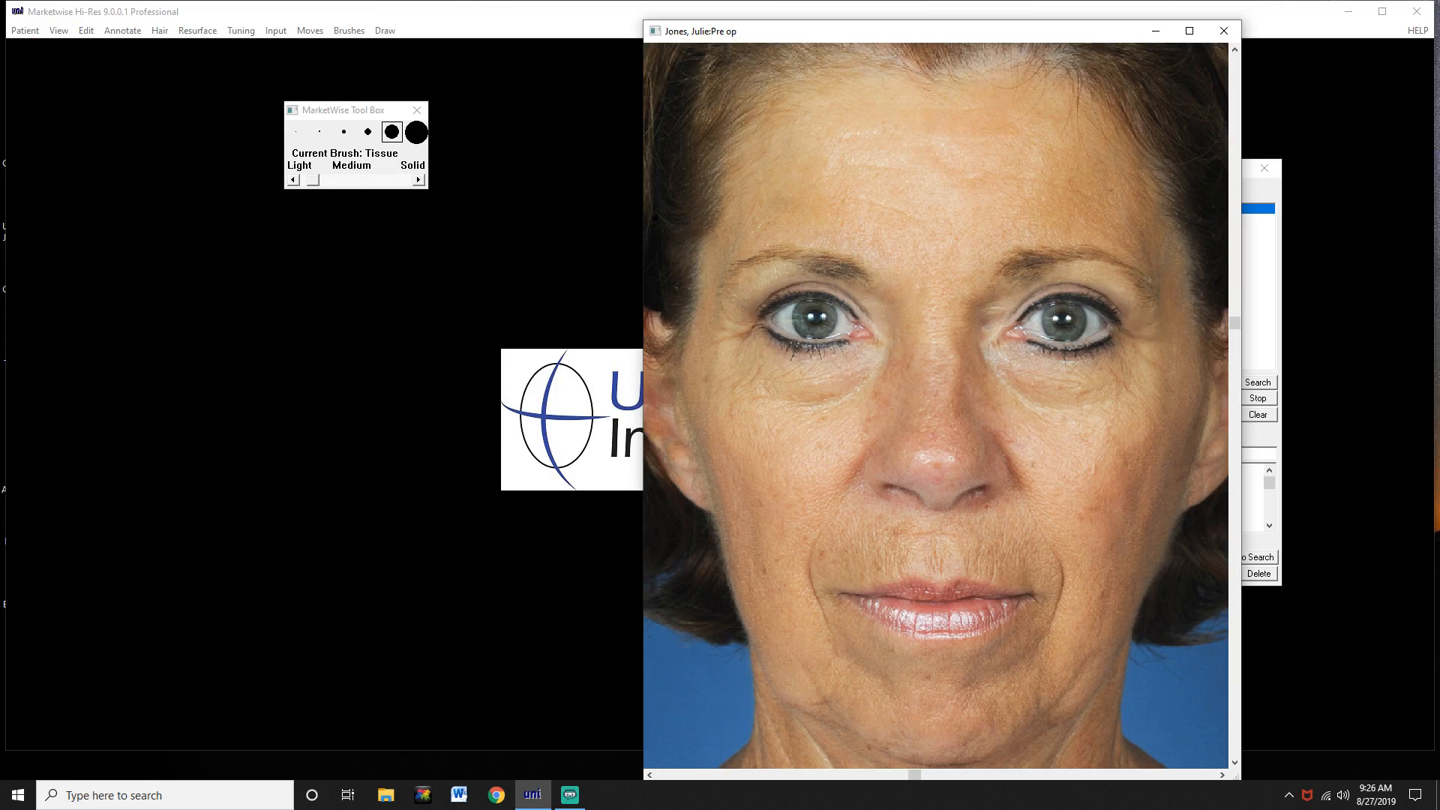
click(391, 132)
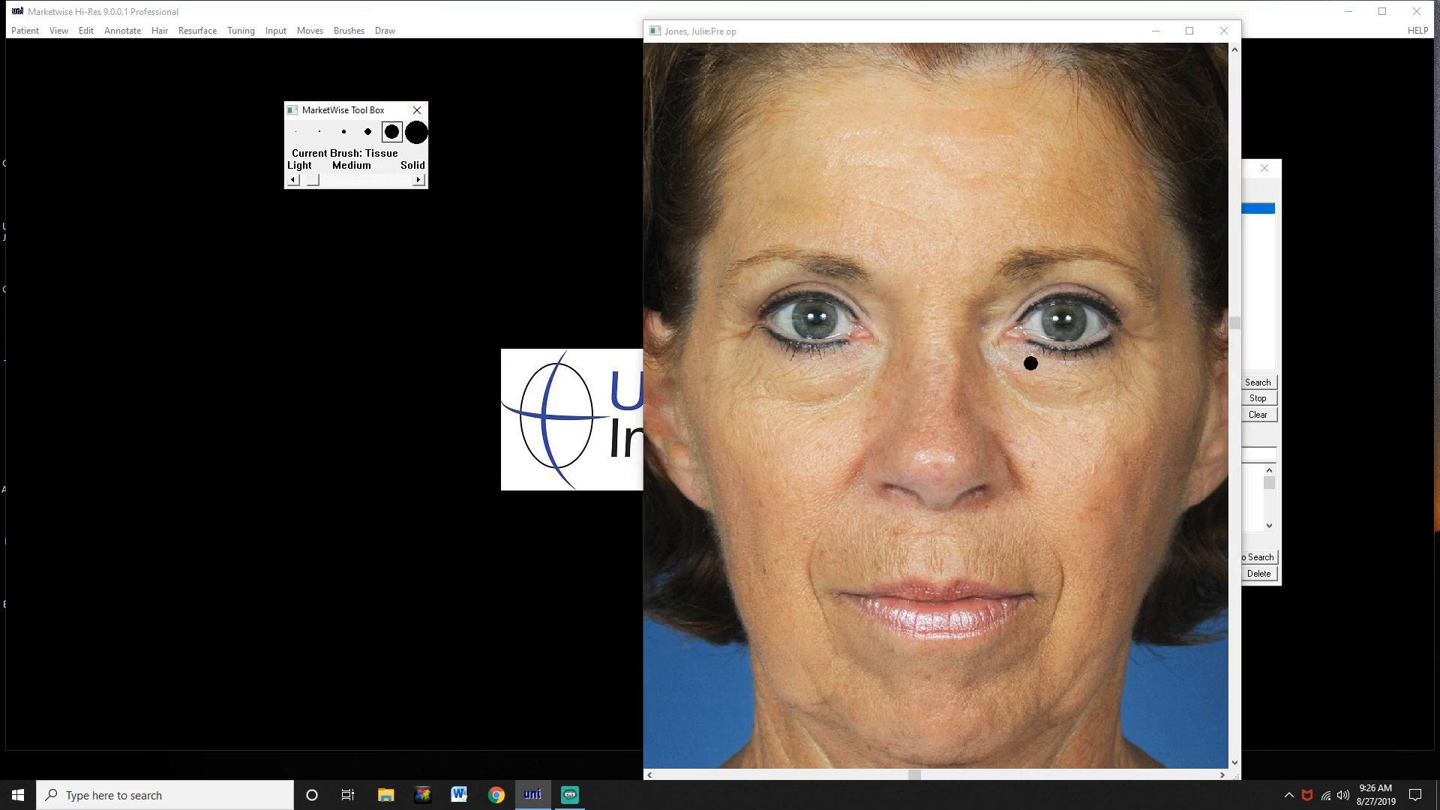
click(990, 325)
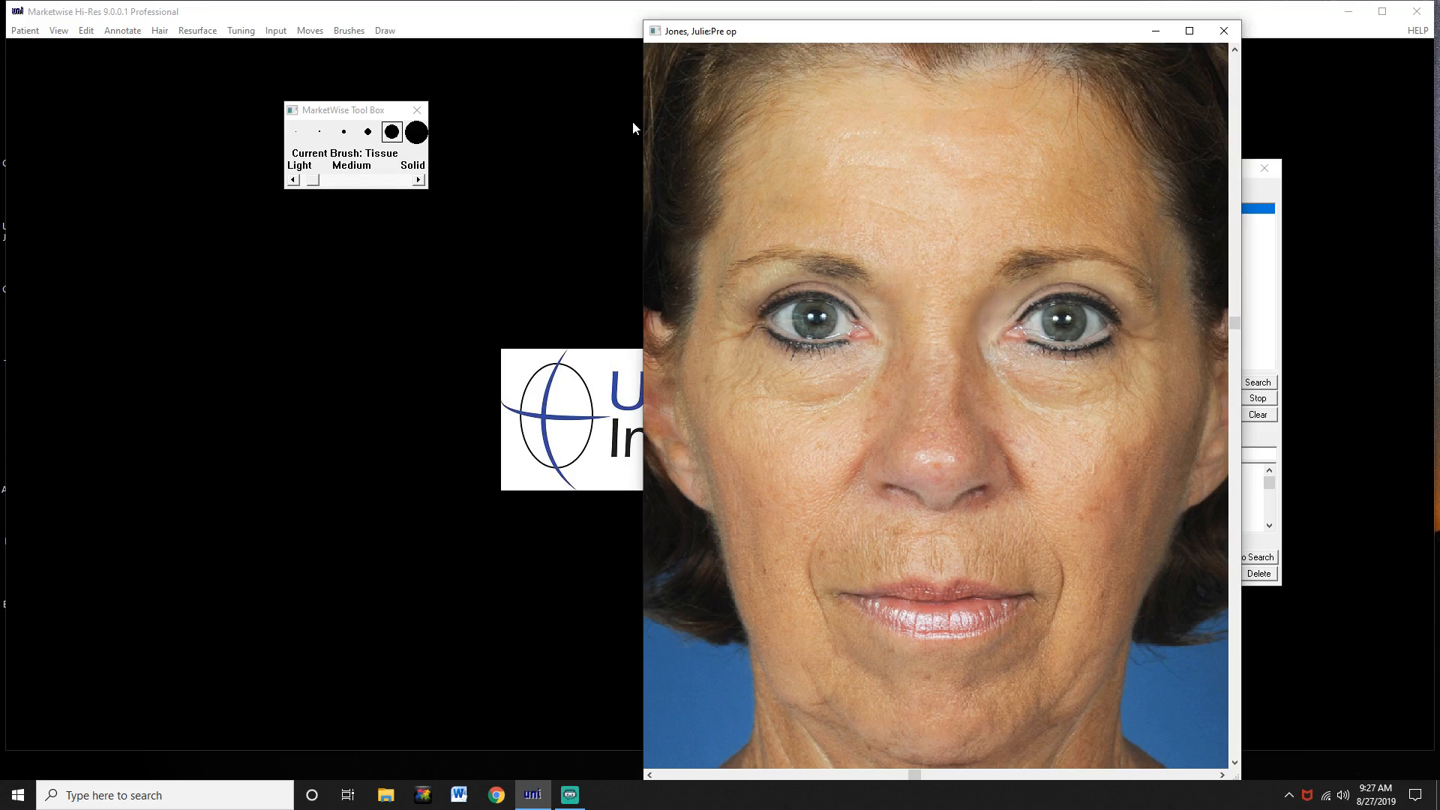
Clone smooth skin from the middle of the forehead over the horizontal forehead lines on both sides
click(349, 31)
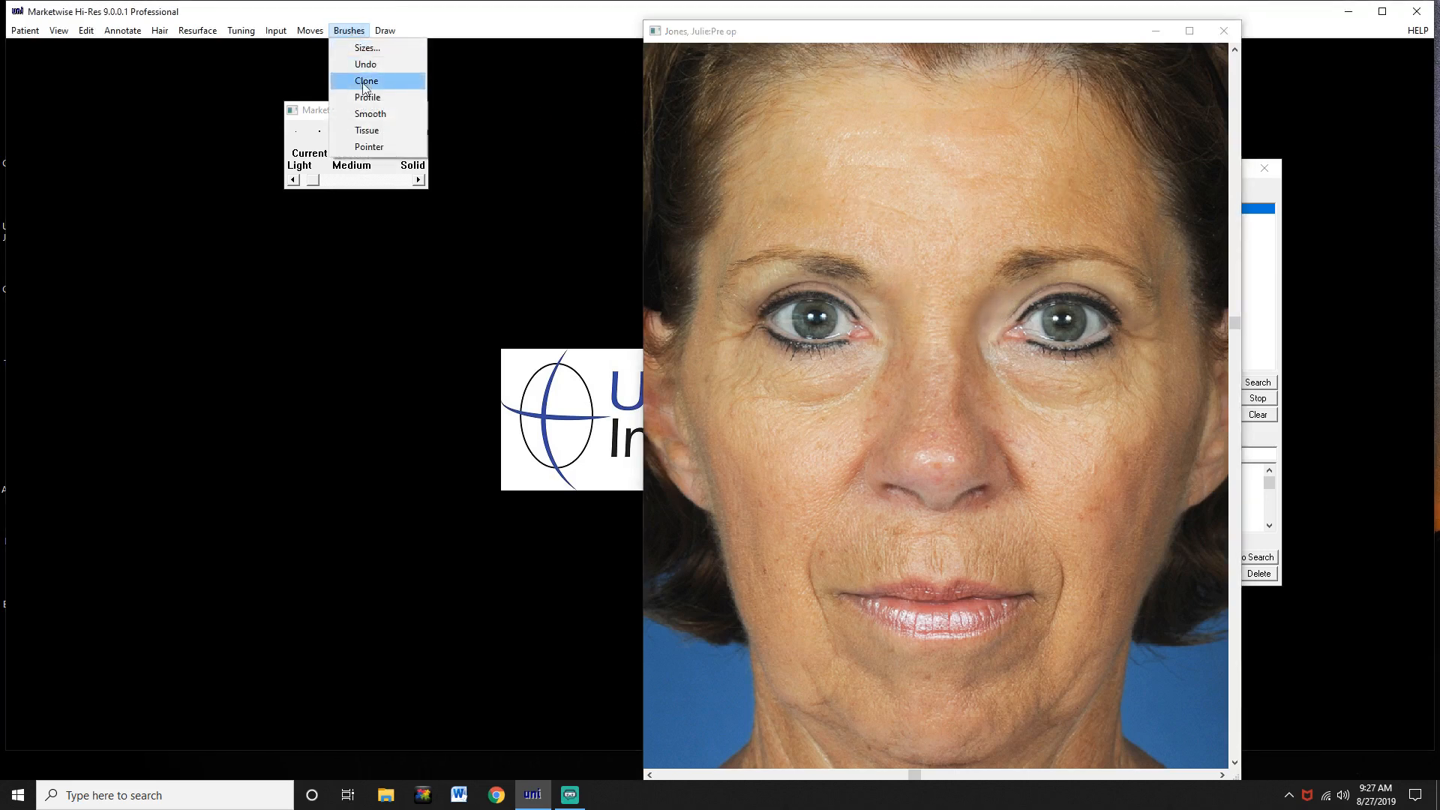
click(369, 81)
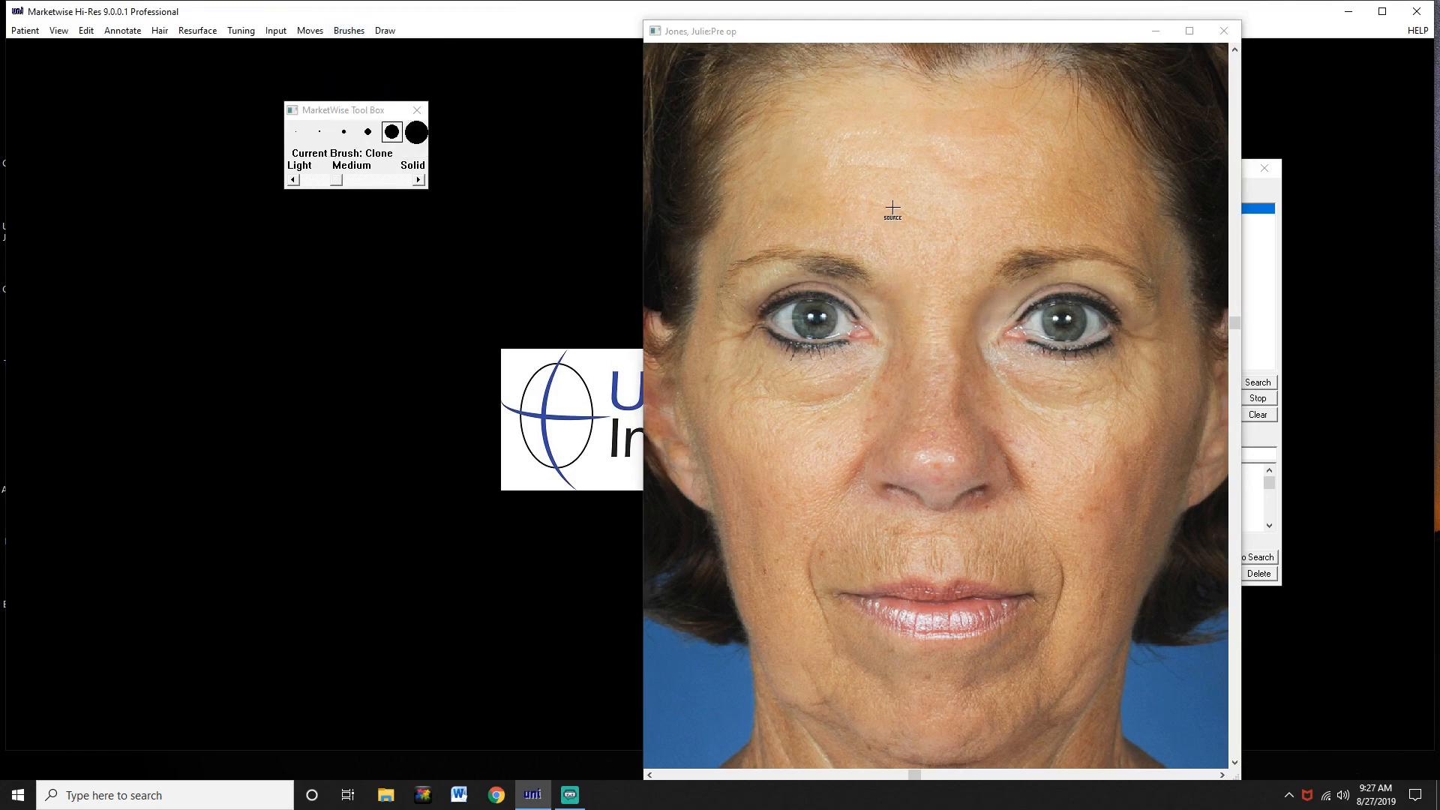
click(896, 202)
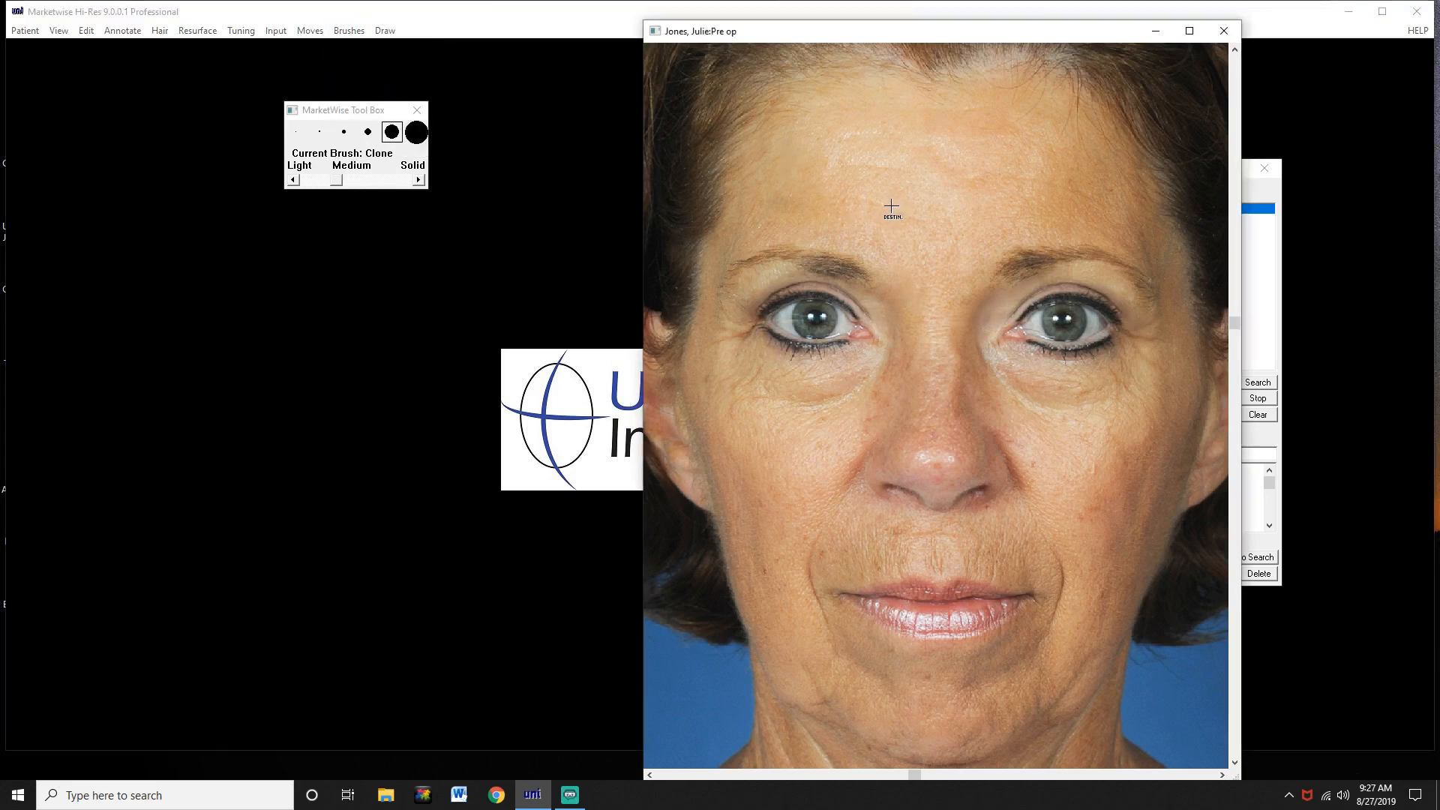
click(890, 209)
click(916, 205)
click(875, 176)
click(1059, 198)
click(1059, 196)
click(1058, 187)
Smooth the cloned forehead skin and the area between the eyebrows with the largest Tissue brush
click(349, 31)
click(364, 129)
click(417, 132)
click(961, 241)
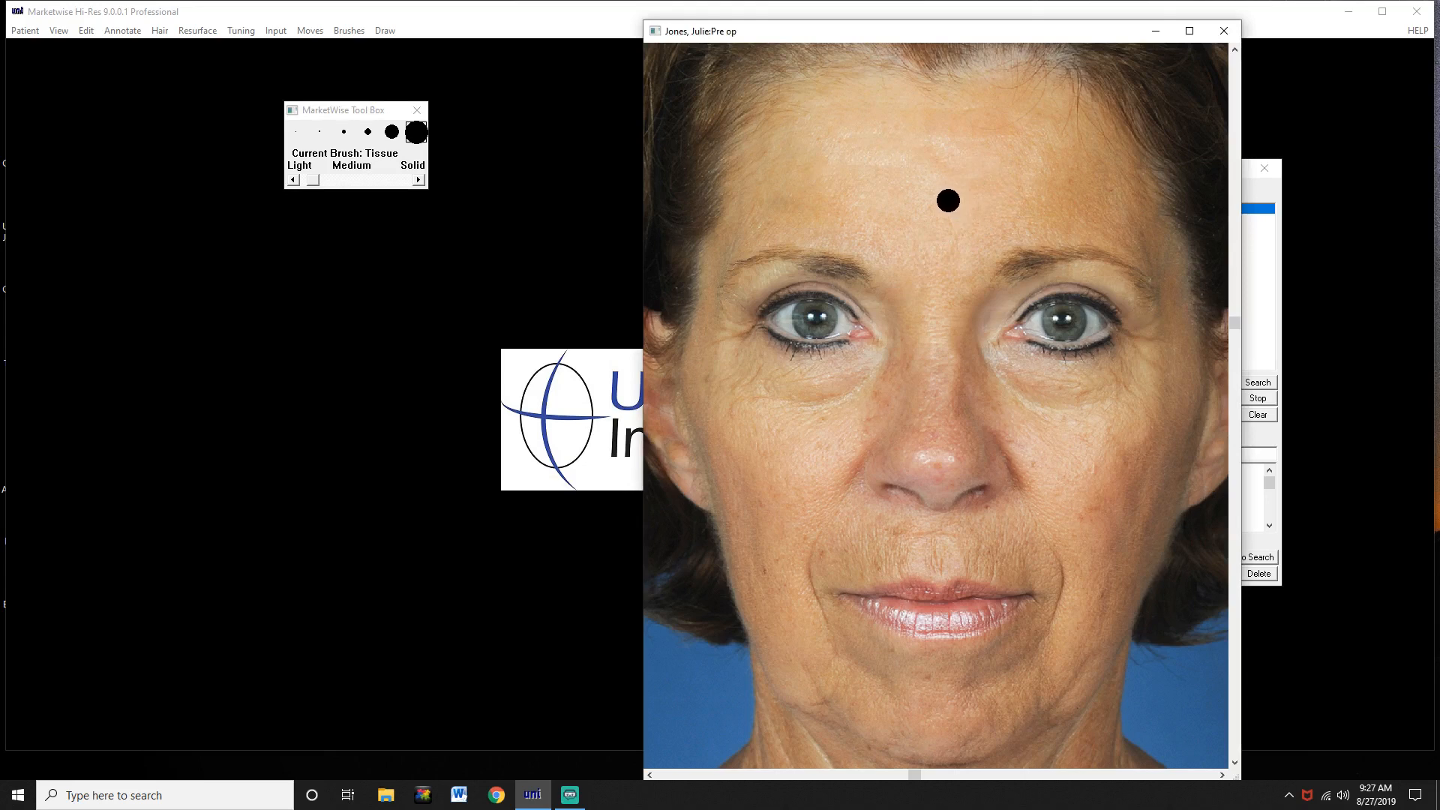
Compare the whole edited face side by side with the original photo, with the brush tool box closed
scroll(945, 201, down, 1)
scroll(929, 209, down, 1)
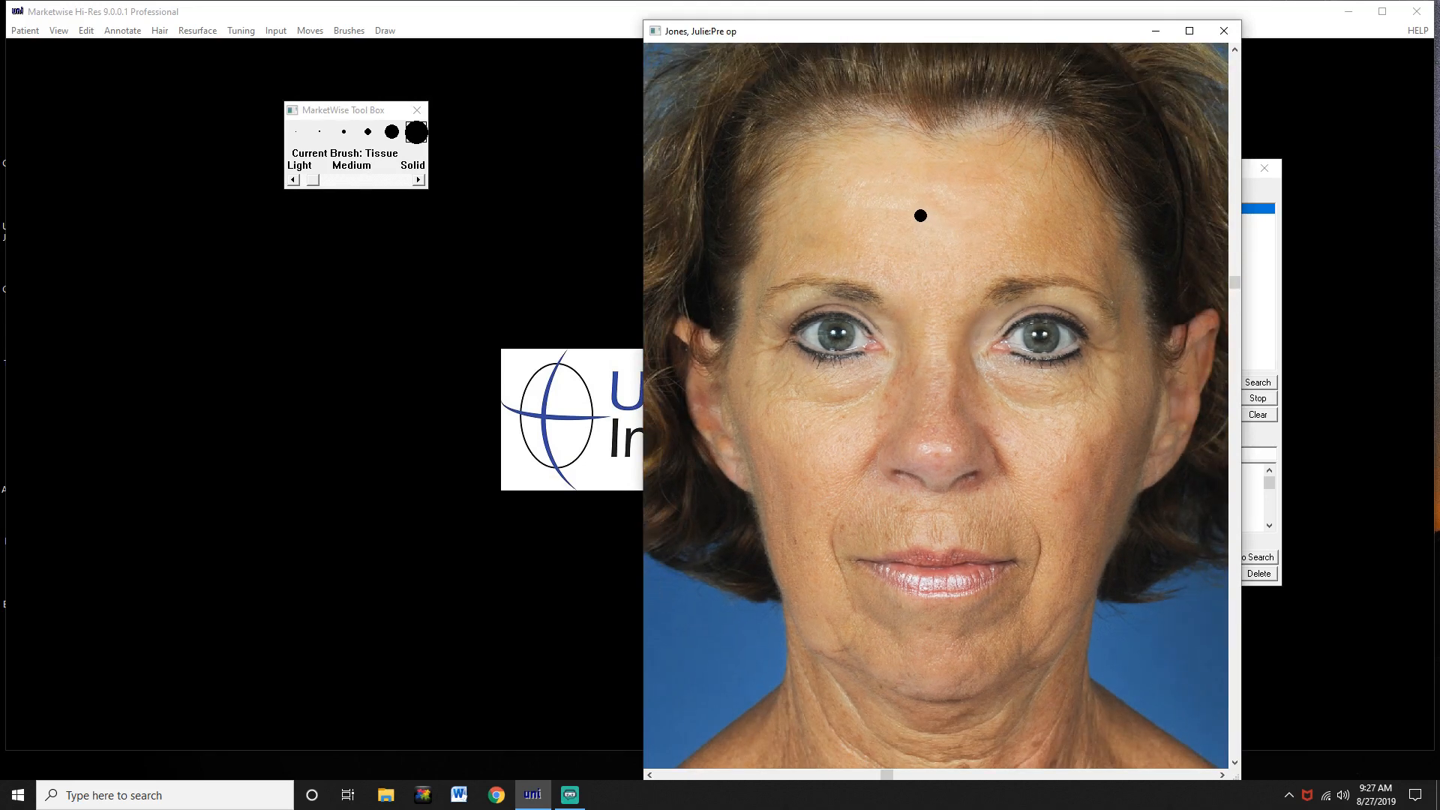
scroll(919, 217, down, 1)
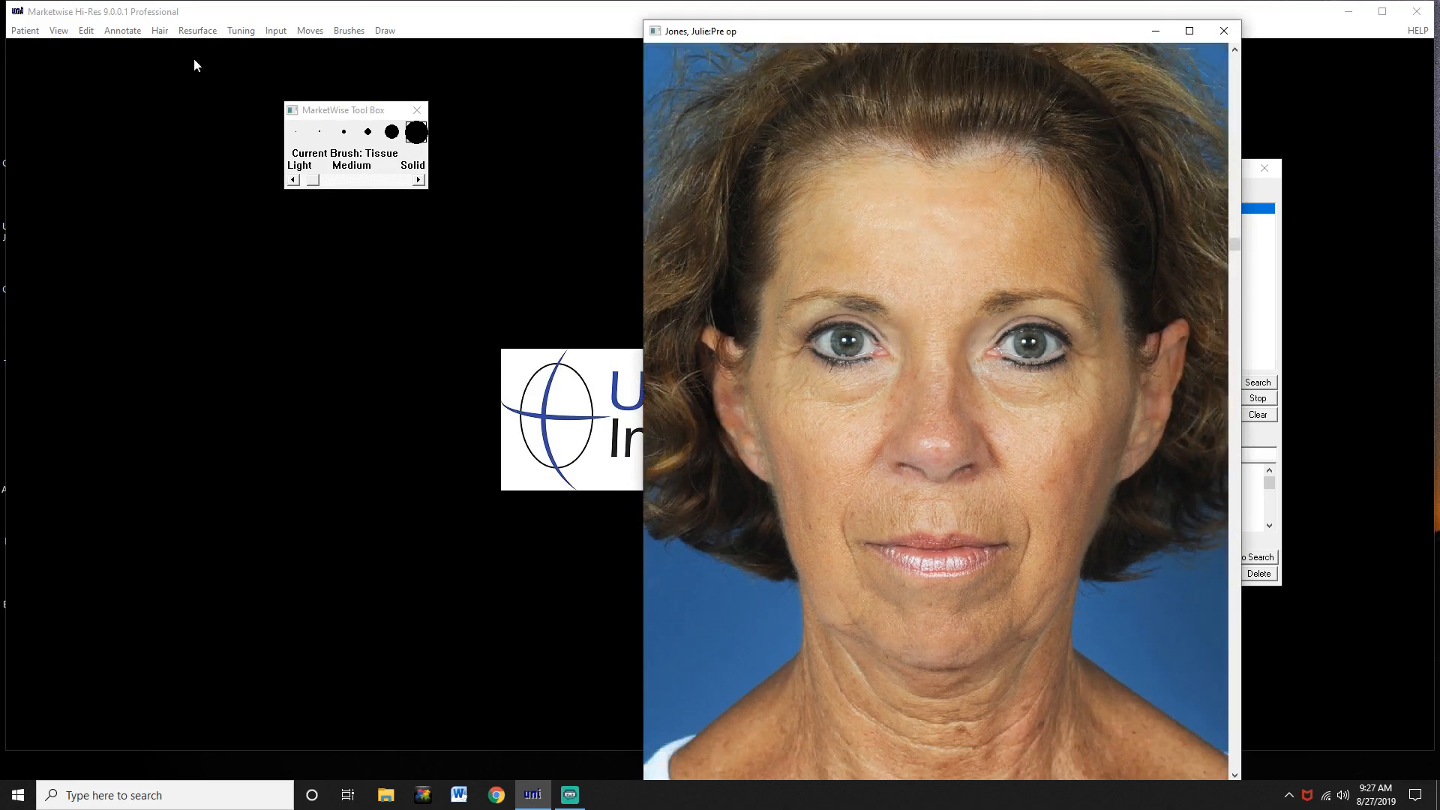
click(57, 32)
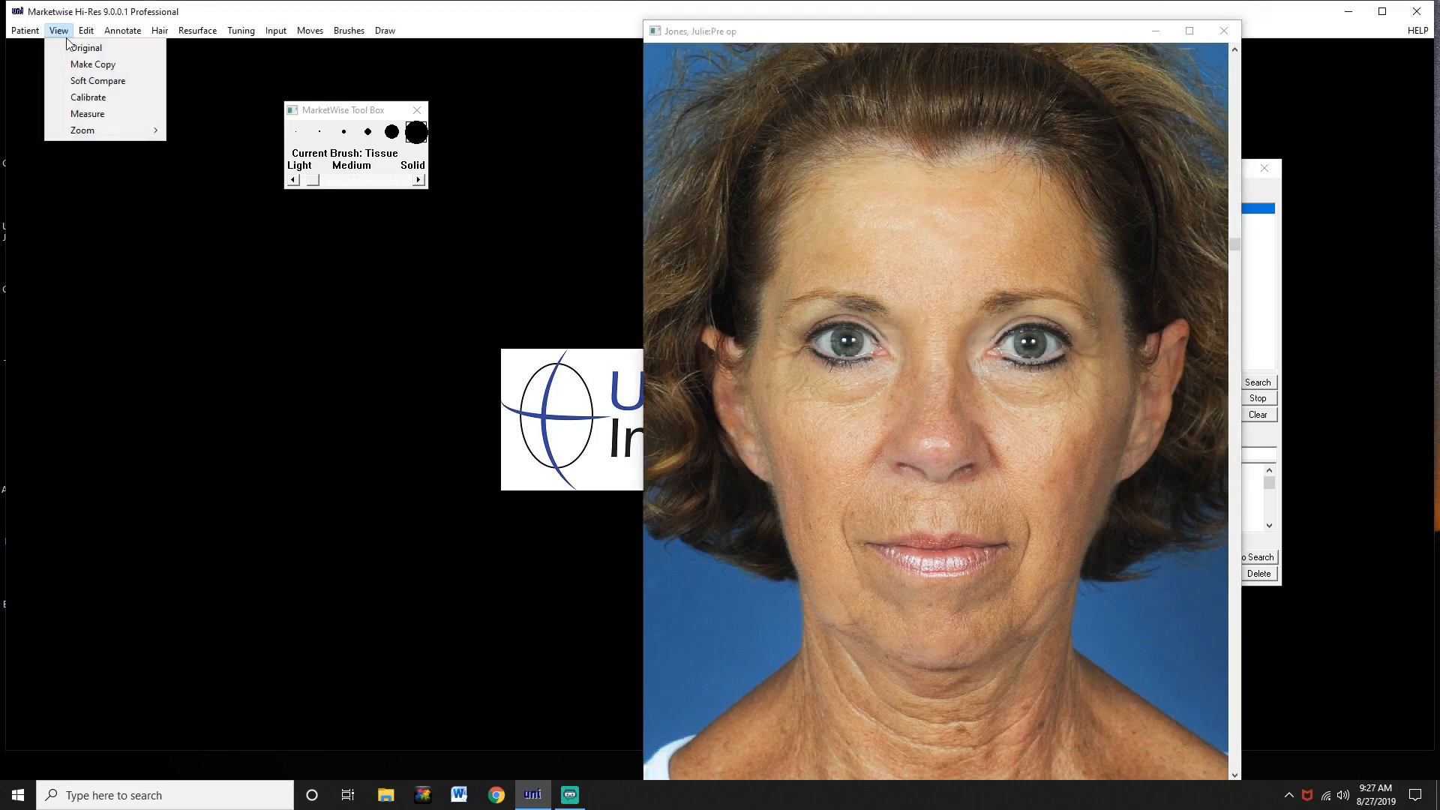
click(80, 48)
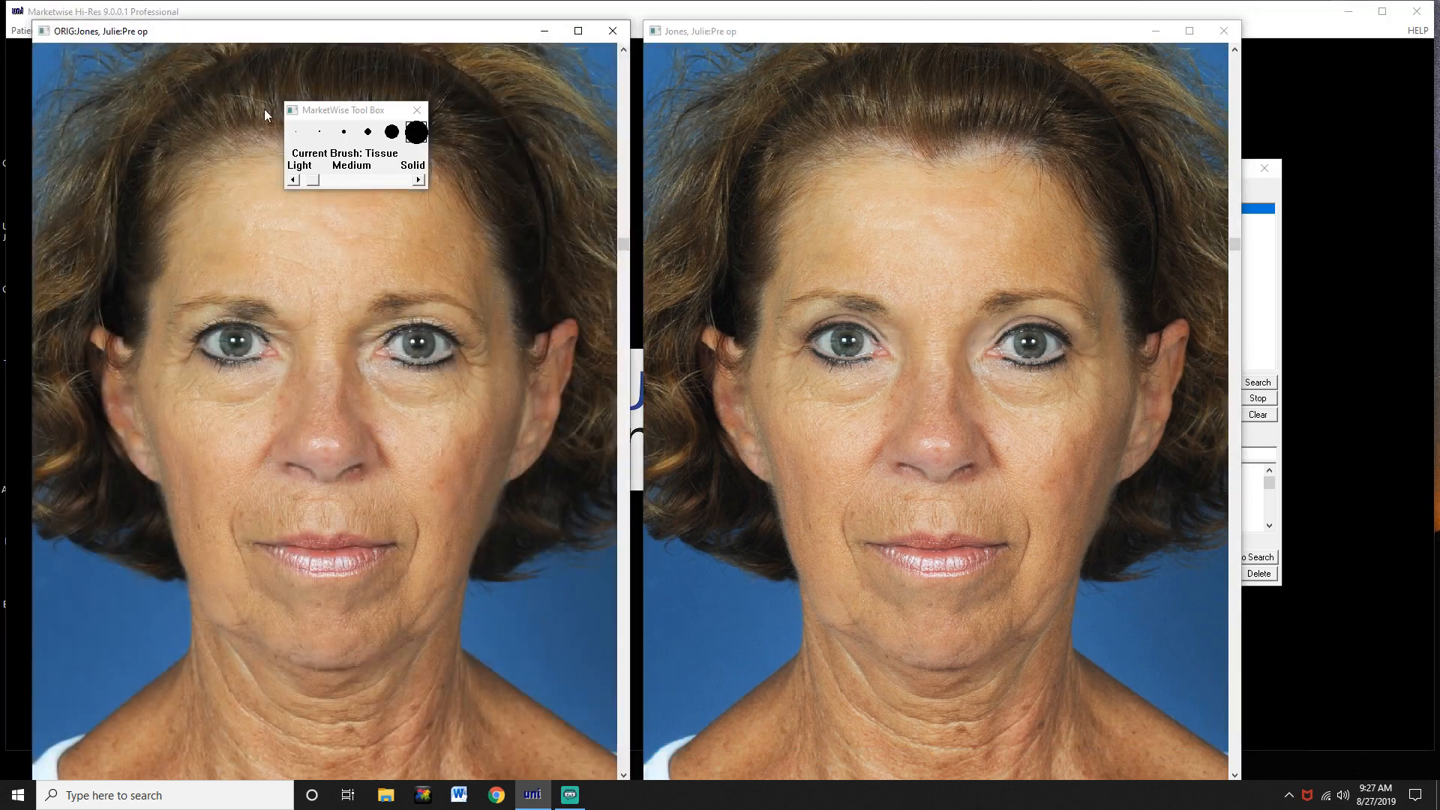
click(417, 110)
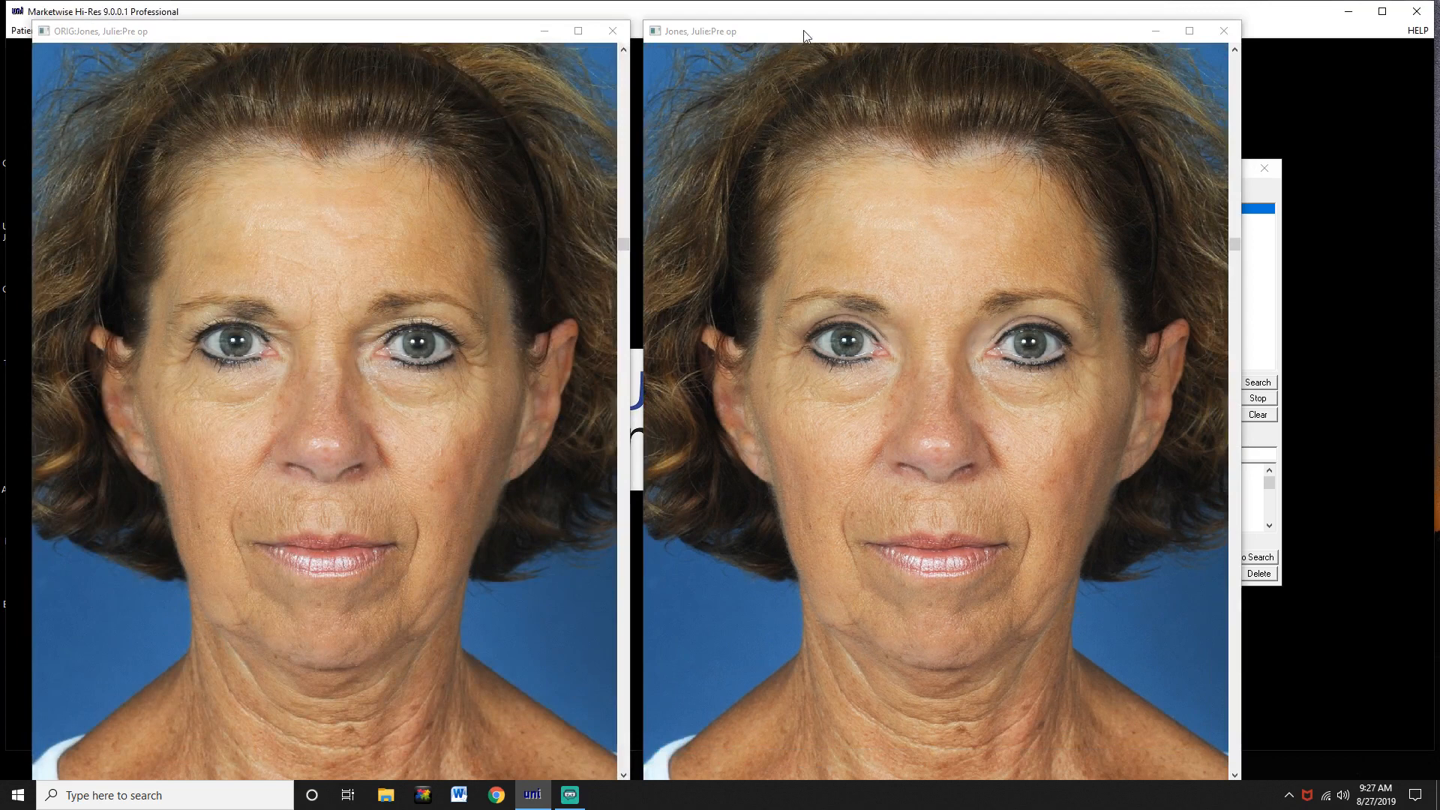
Arrange the original and edited photo windows edge to edge, clear of the menu entries needed for comparison
drag(805, 36, 873, 30)
drag(476, 34, 555, 29)
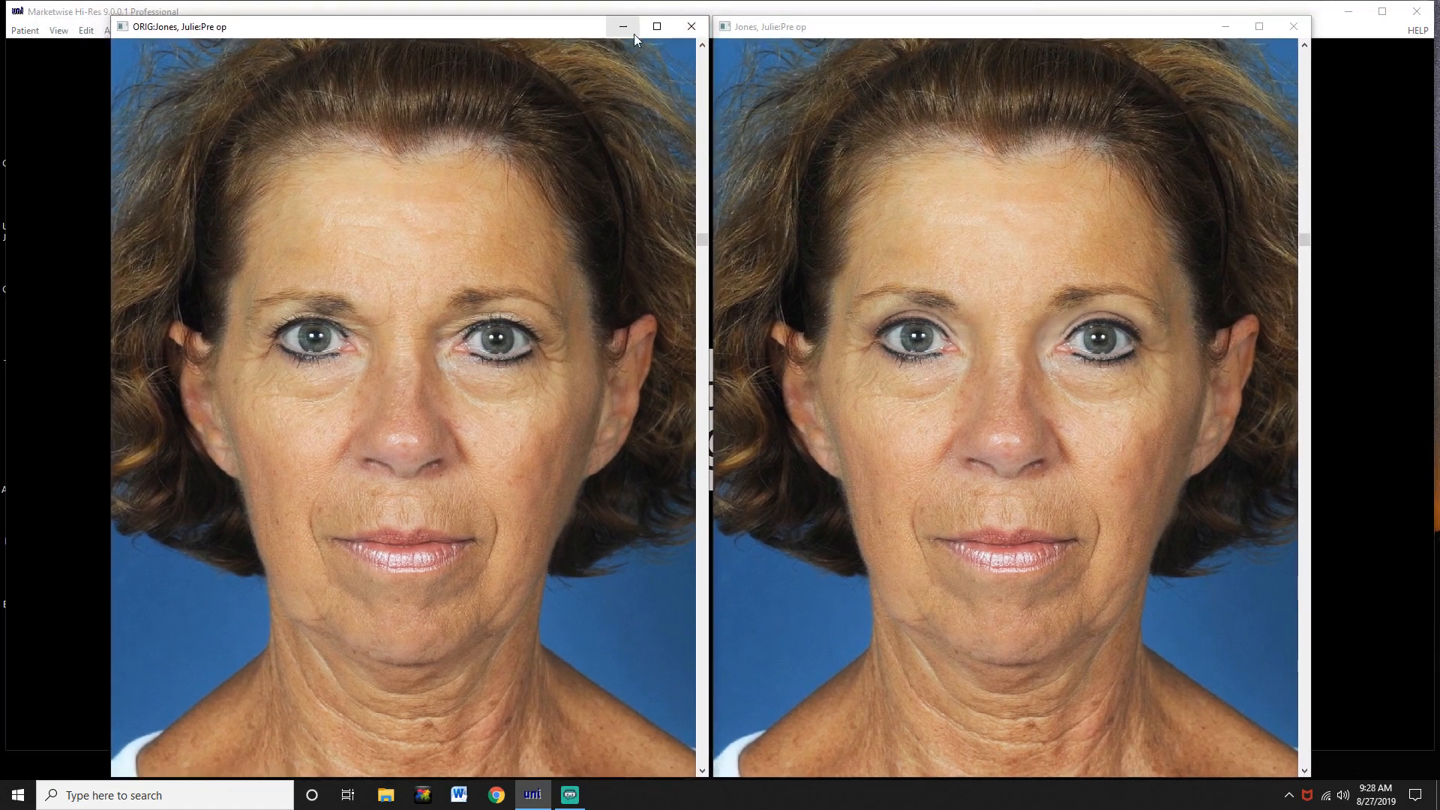
drag(573, 32, 576, 31)
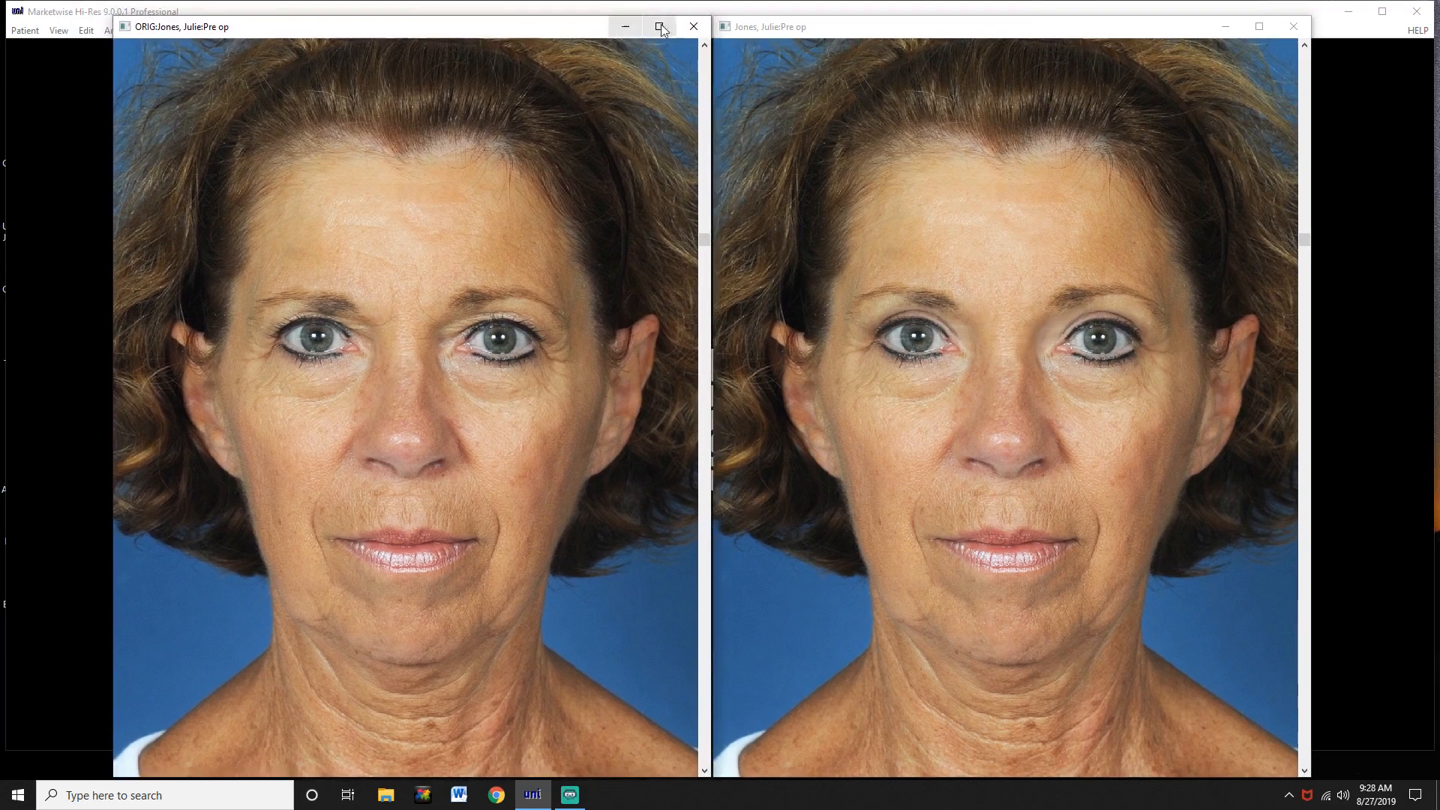
click(828, 31)
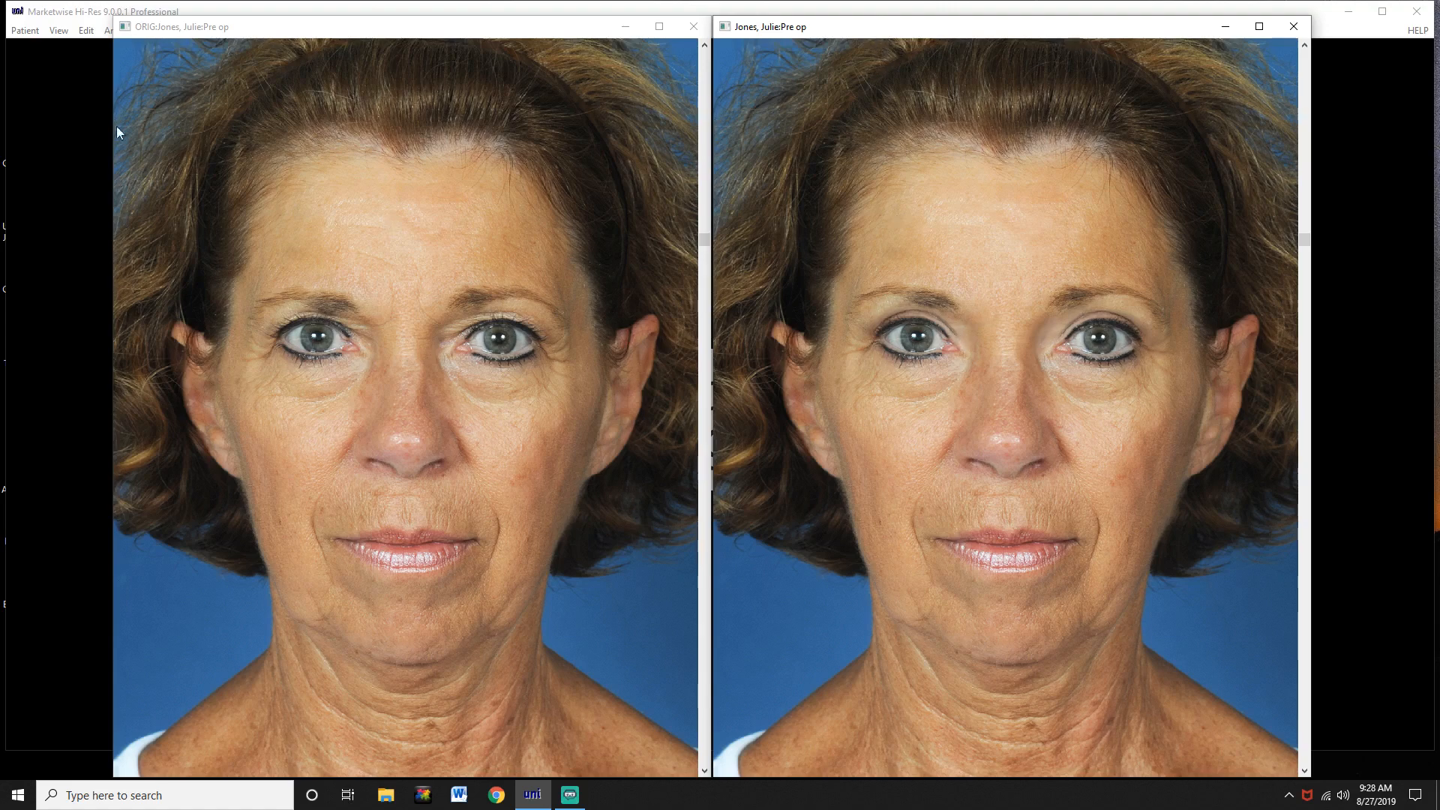
Soft-compare the edited photo's forehead and eye area with the original by fading the selected area to 0, and finish the comparison
click(60, 33)
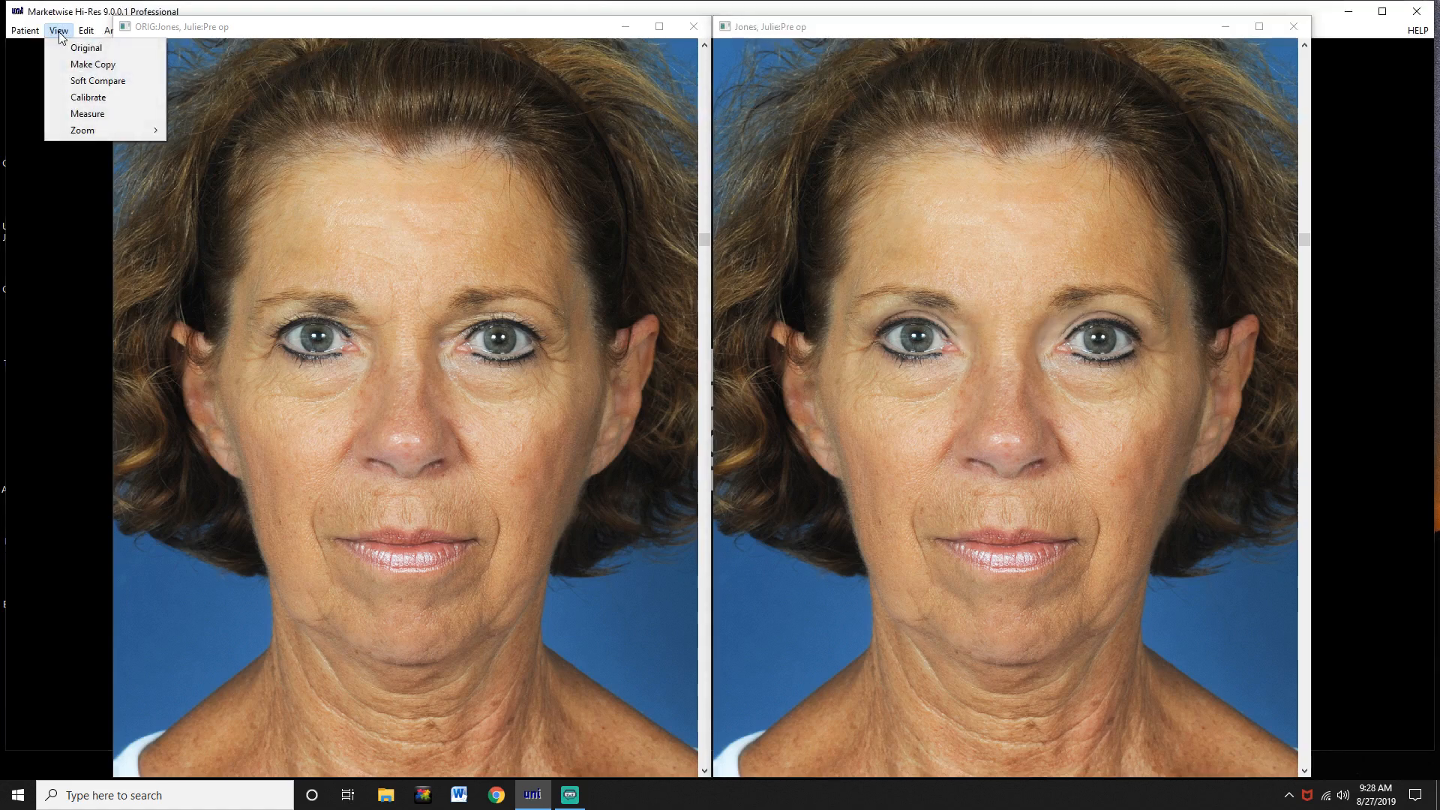
click(83, 81)
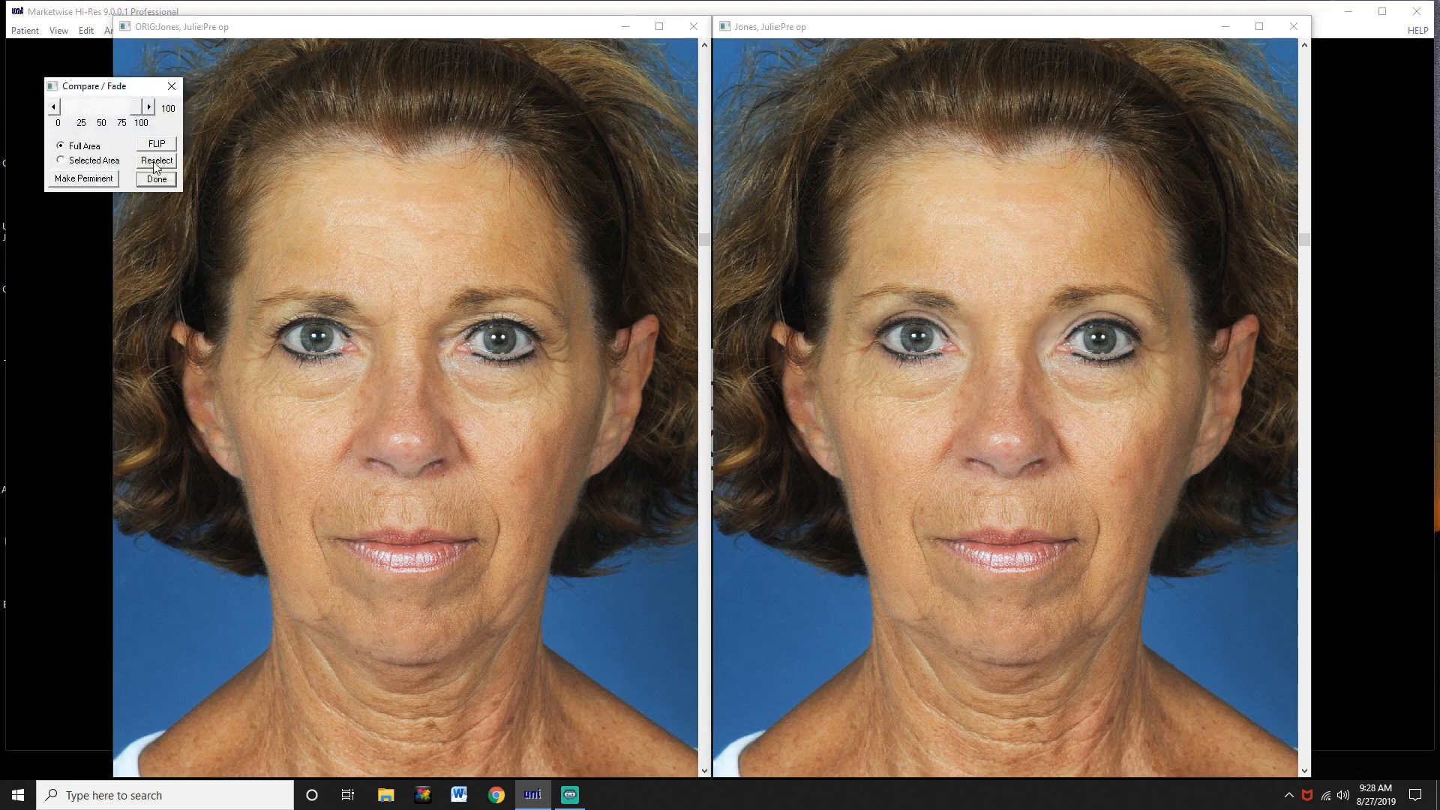
click(153, 162)
drag(799, 157, 1204, 368)
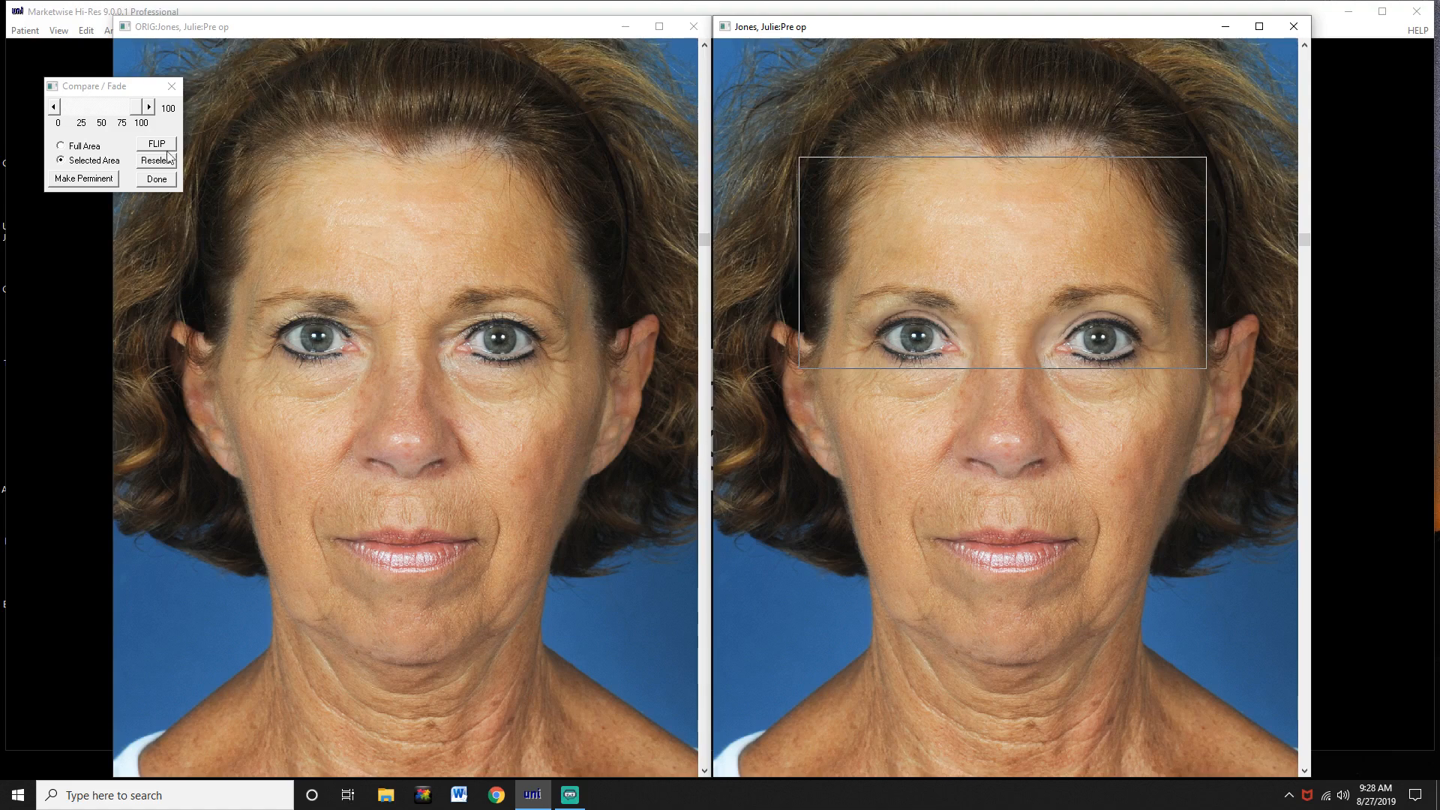
click(134, 110)
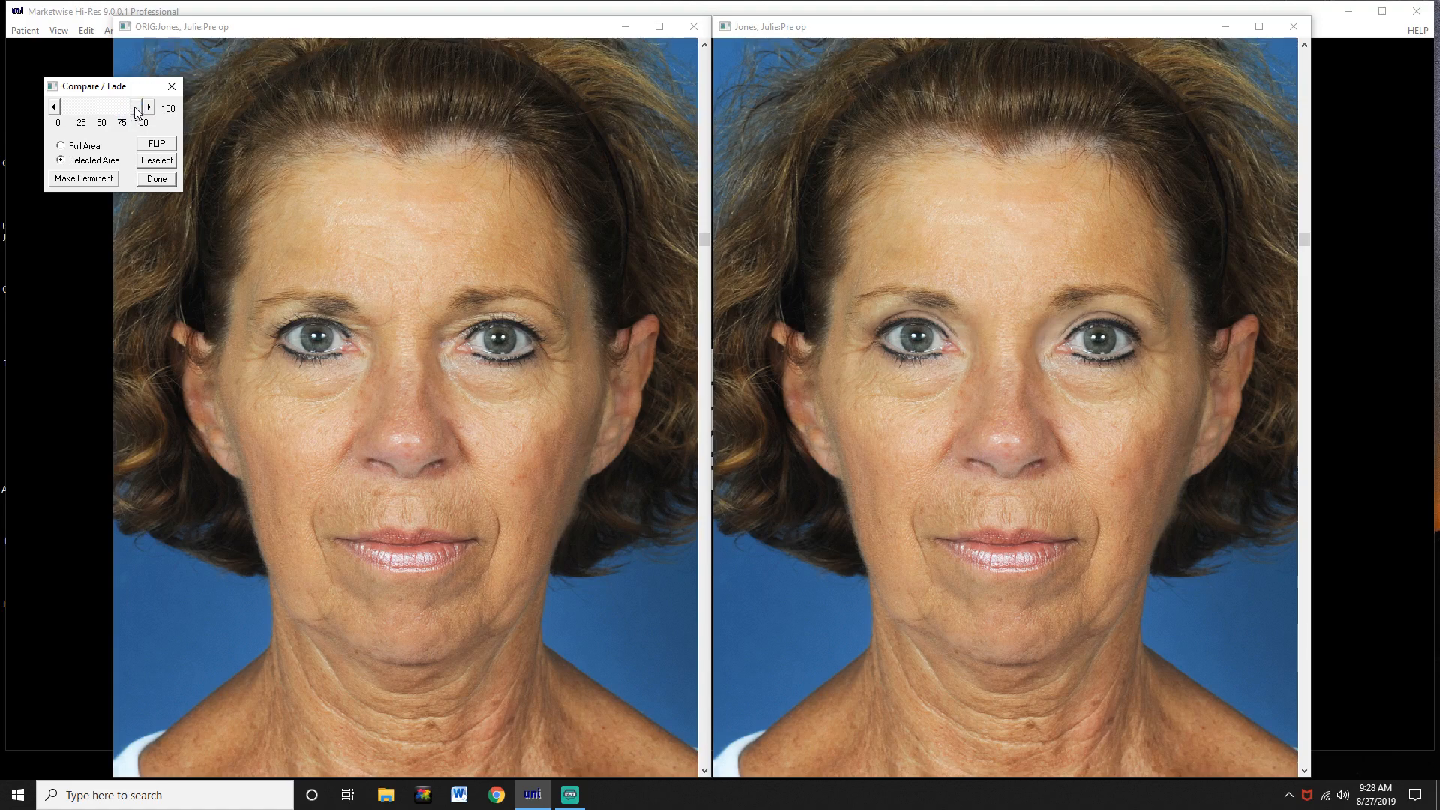
drag(134, 111, 58, 109)
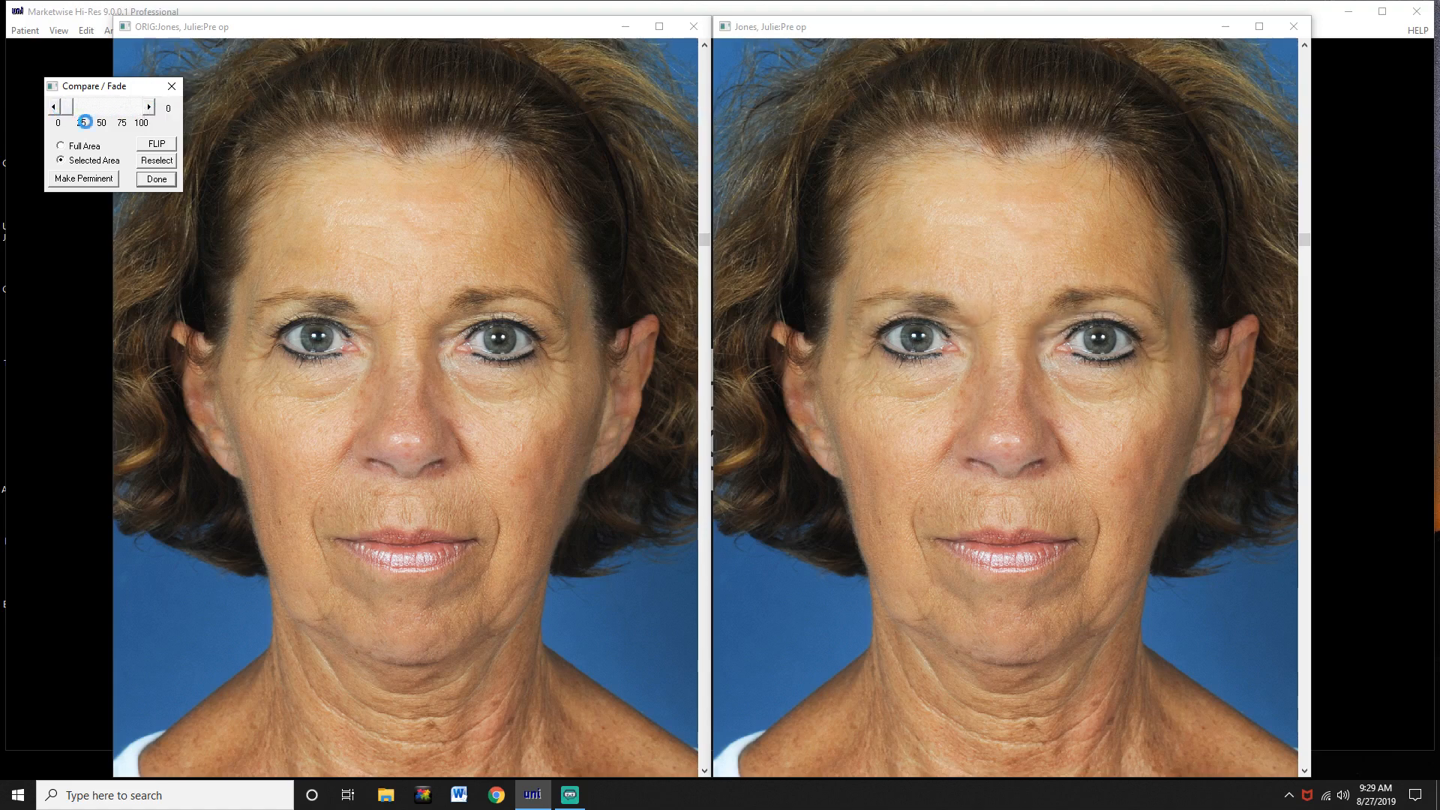
click(159, 182)
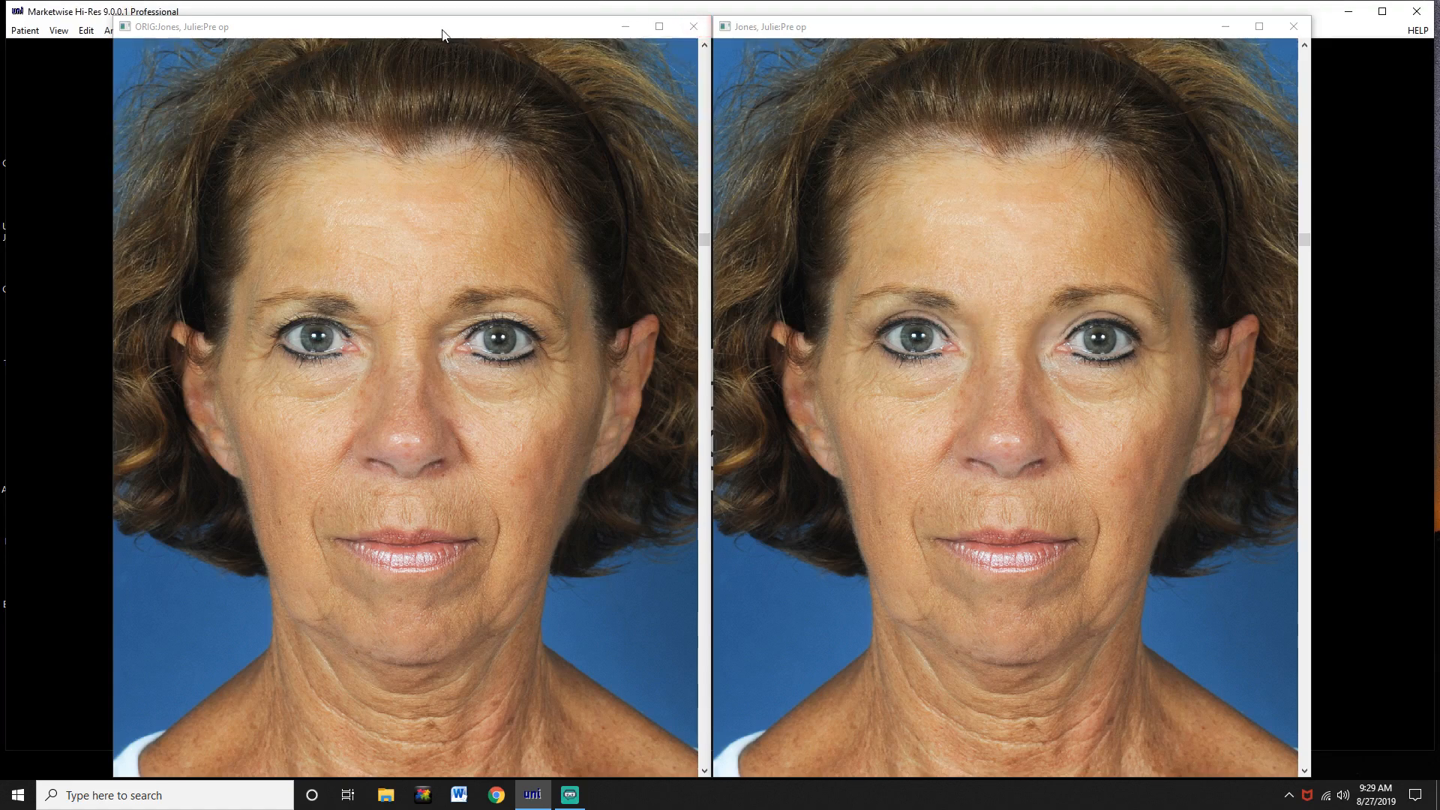
Make a copy of the original photo, then close the copy and the edited Pre op photo, saving both to disk
mouse_move(443, 36)
mouse_down()
mouse_move(442, 60)
mouse_move(443, 47)
mouse_up()
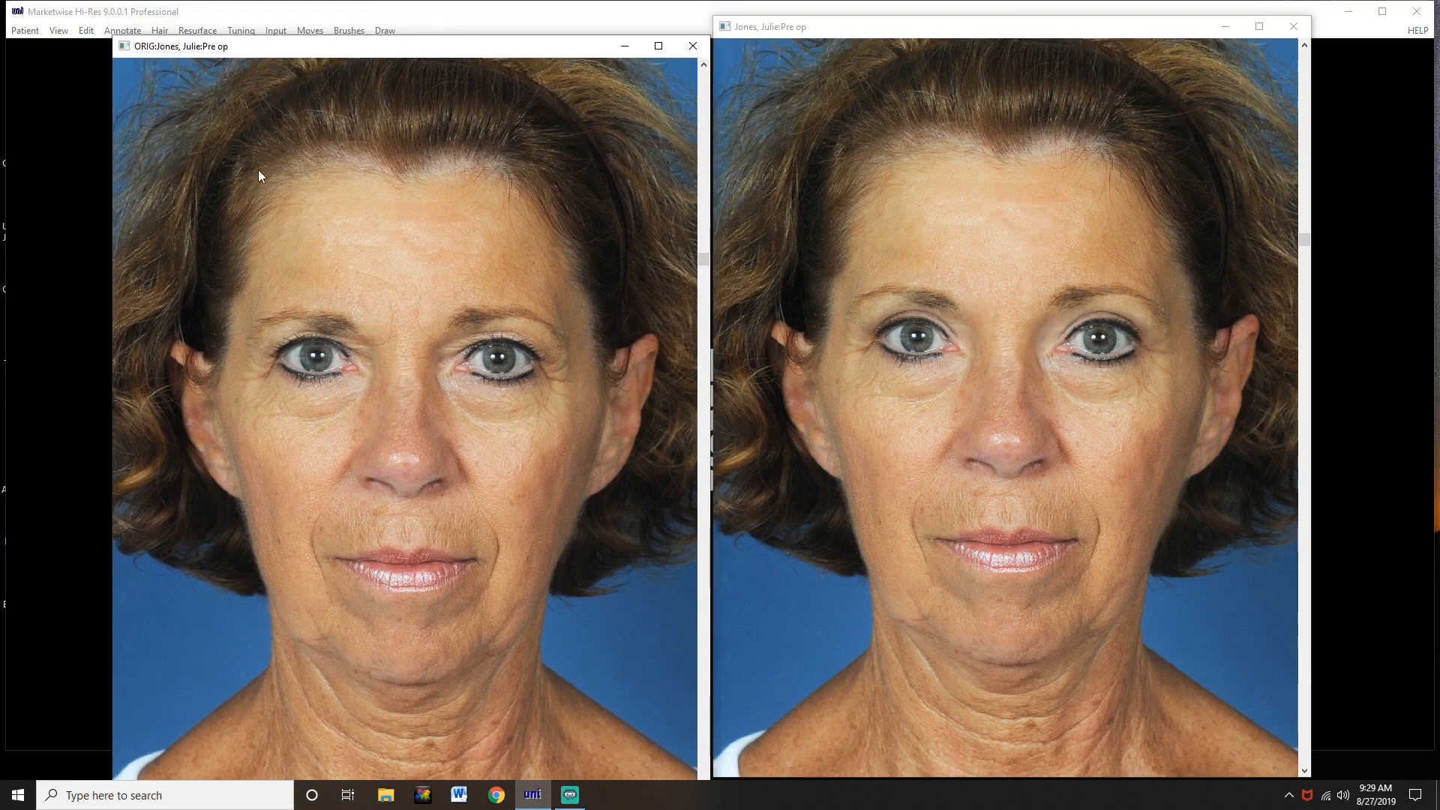
click(54, 30)
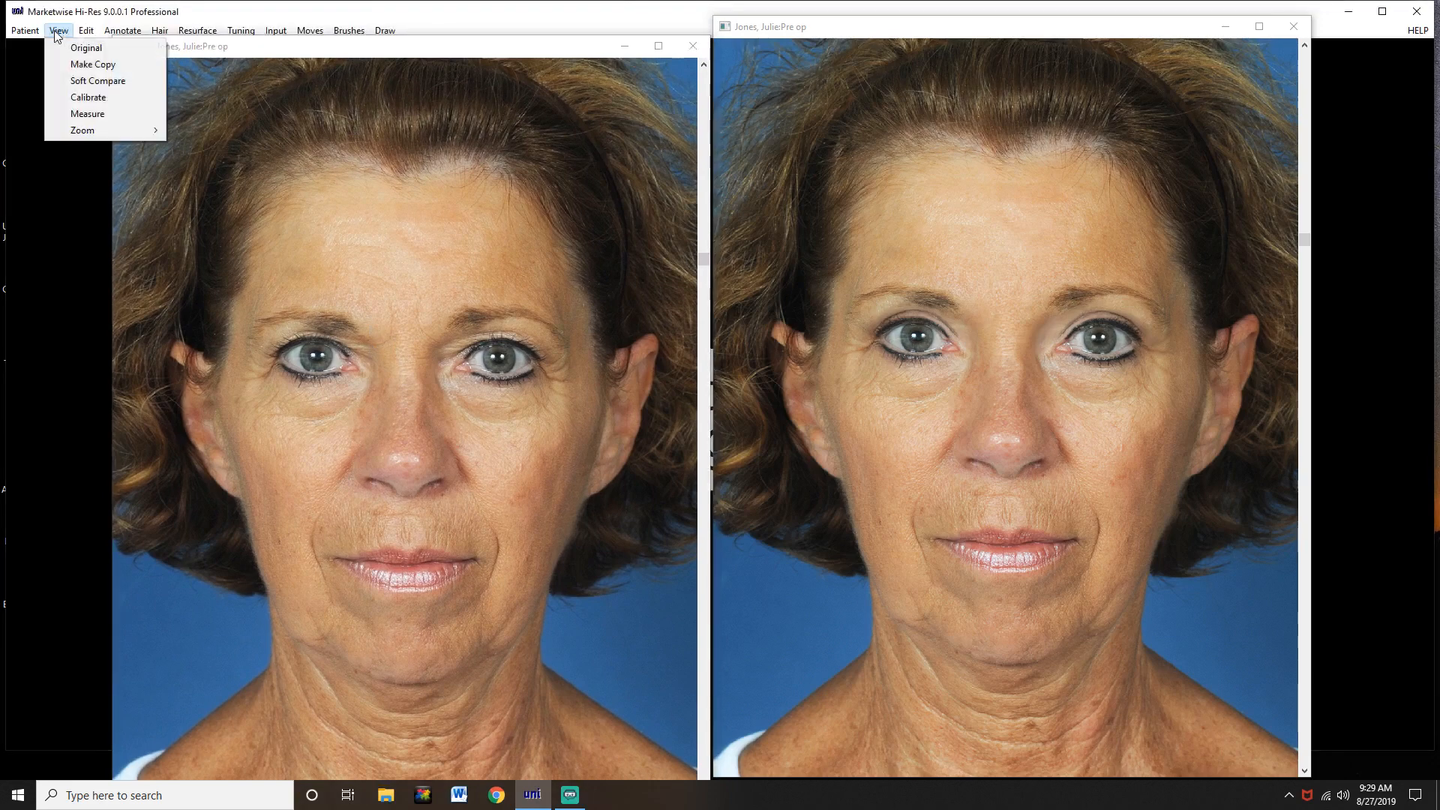
click(95, 66)
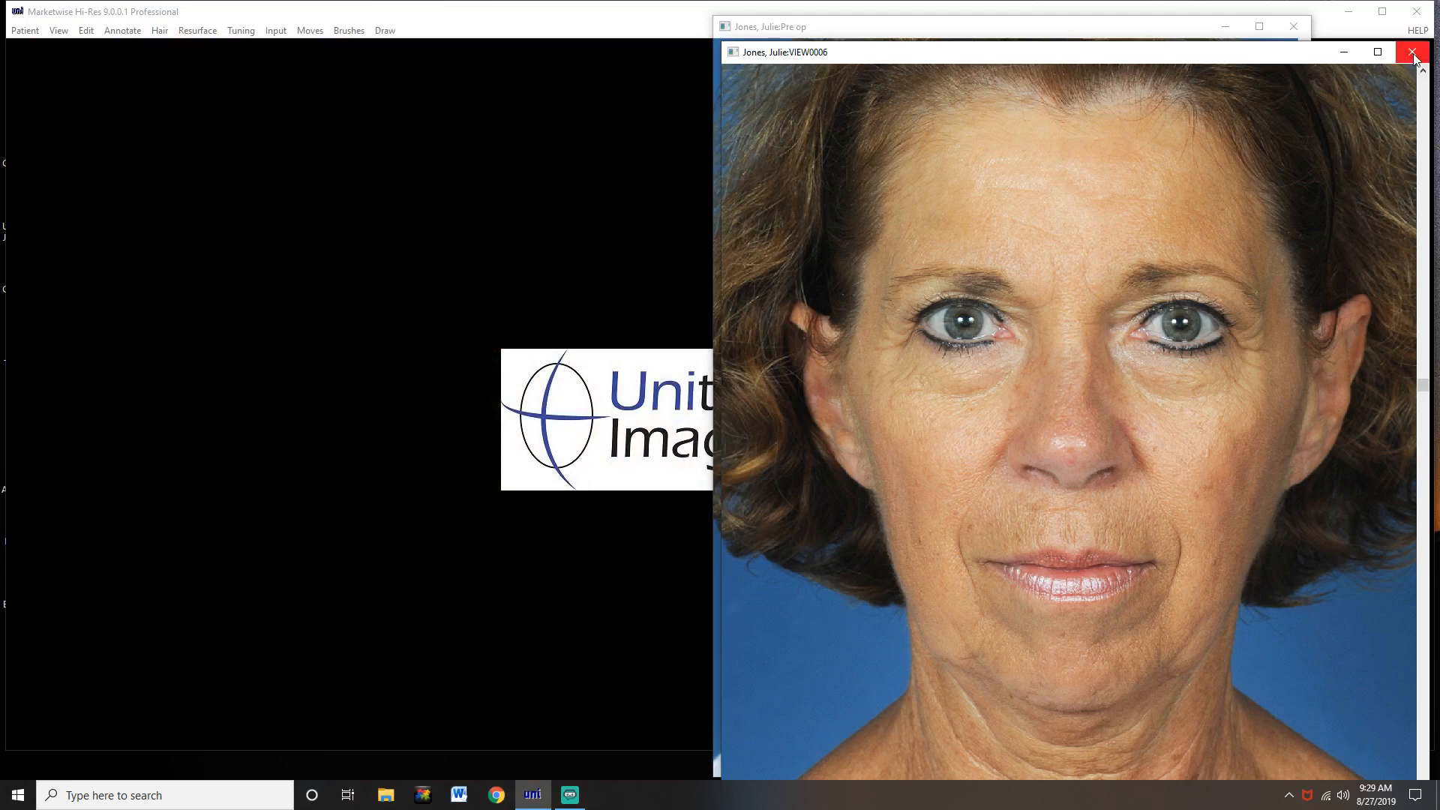
click(1411, 52)
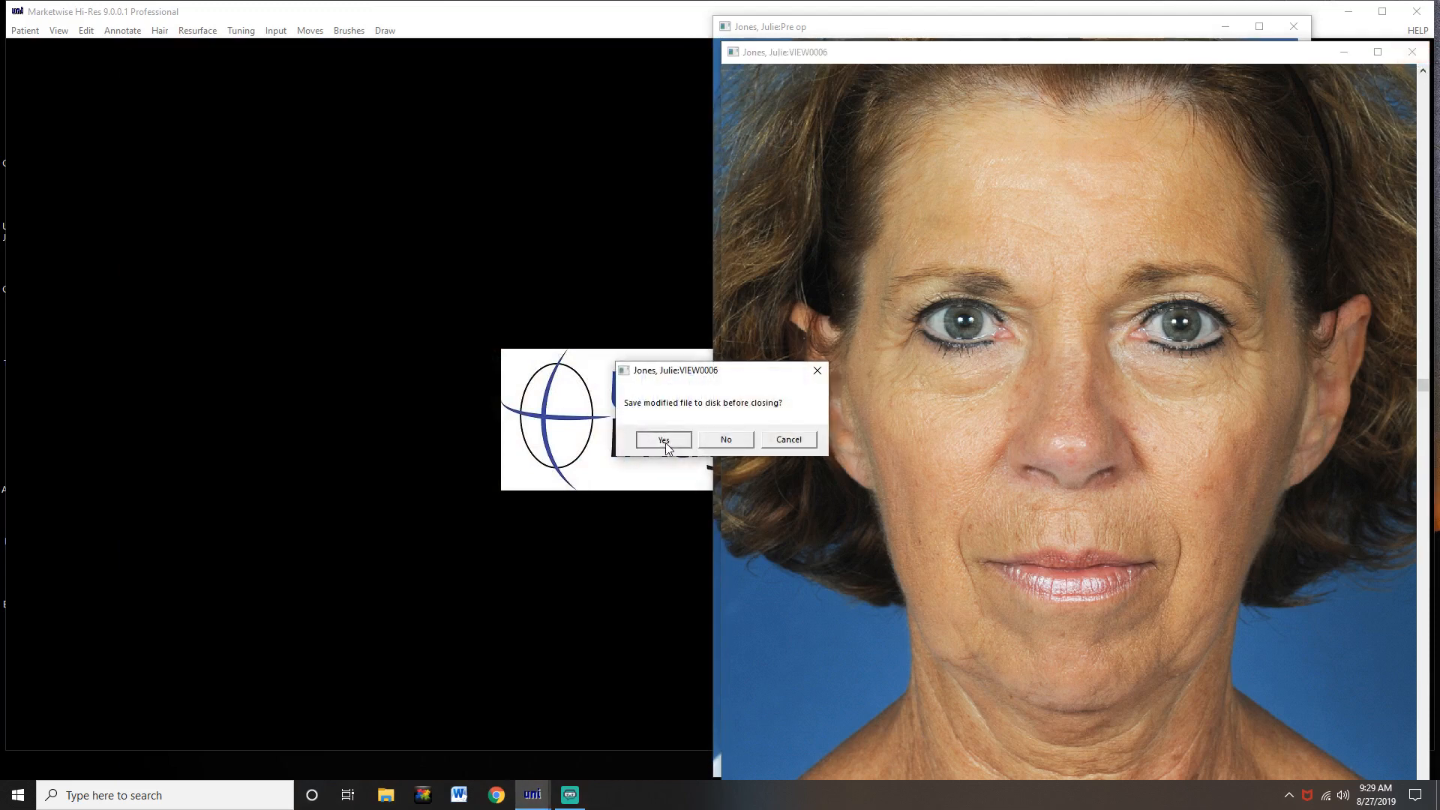
click(665, 442)
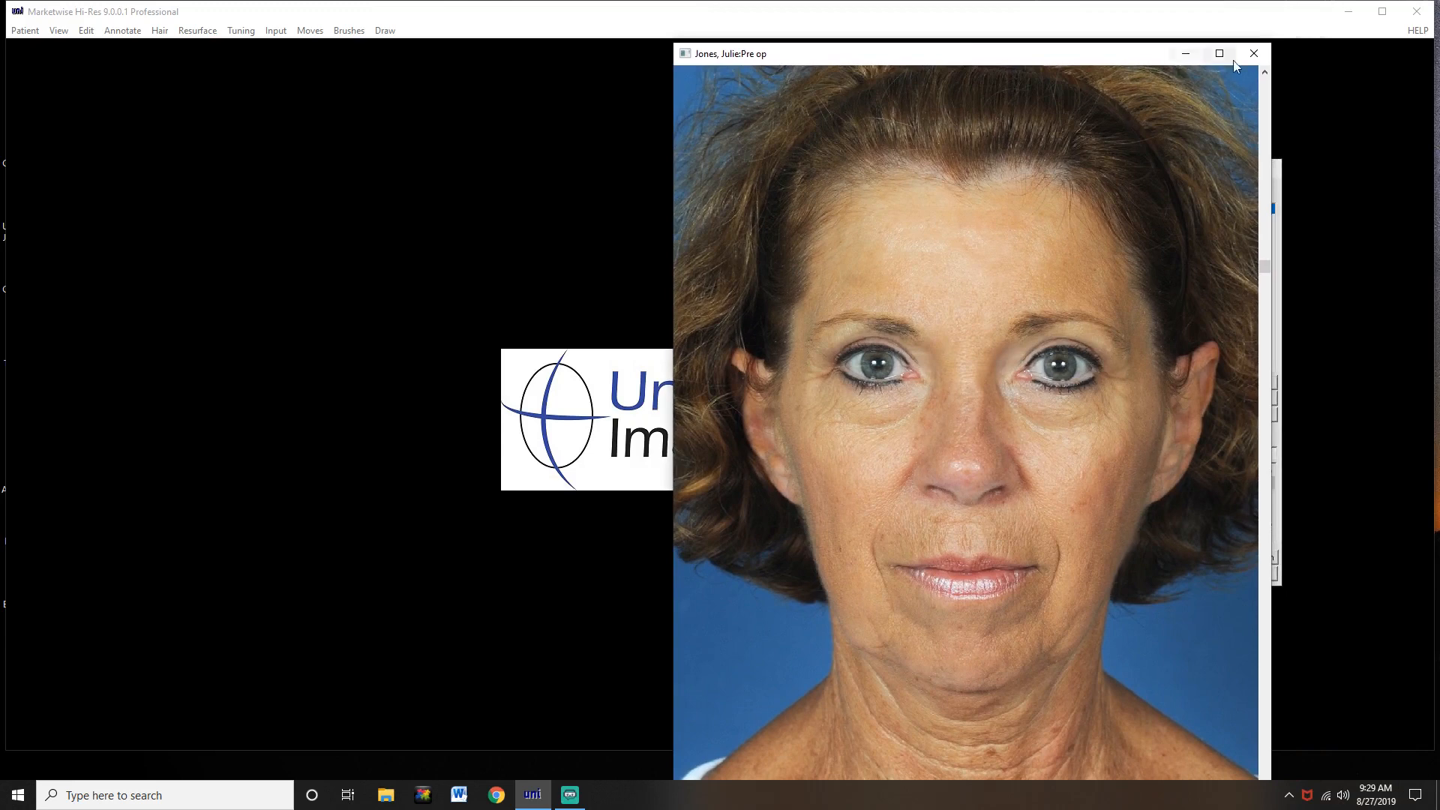
click(1254, 56)
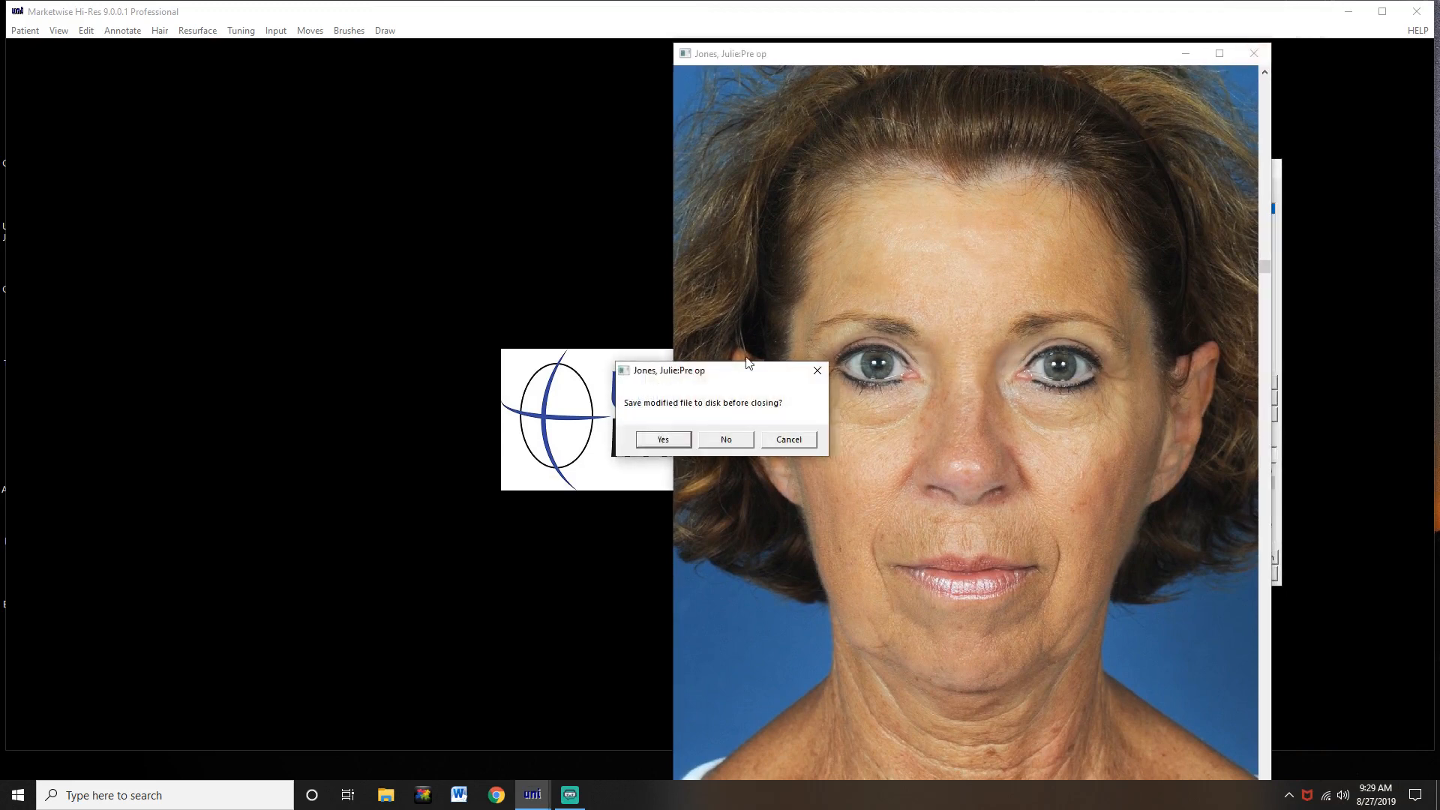
click(665, 441)
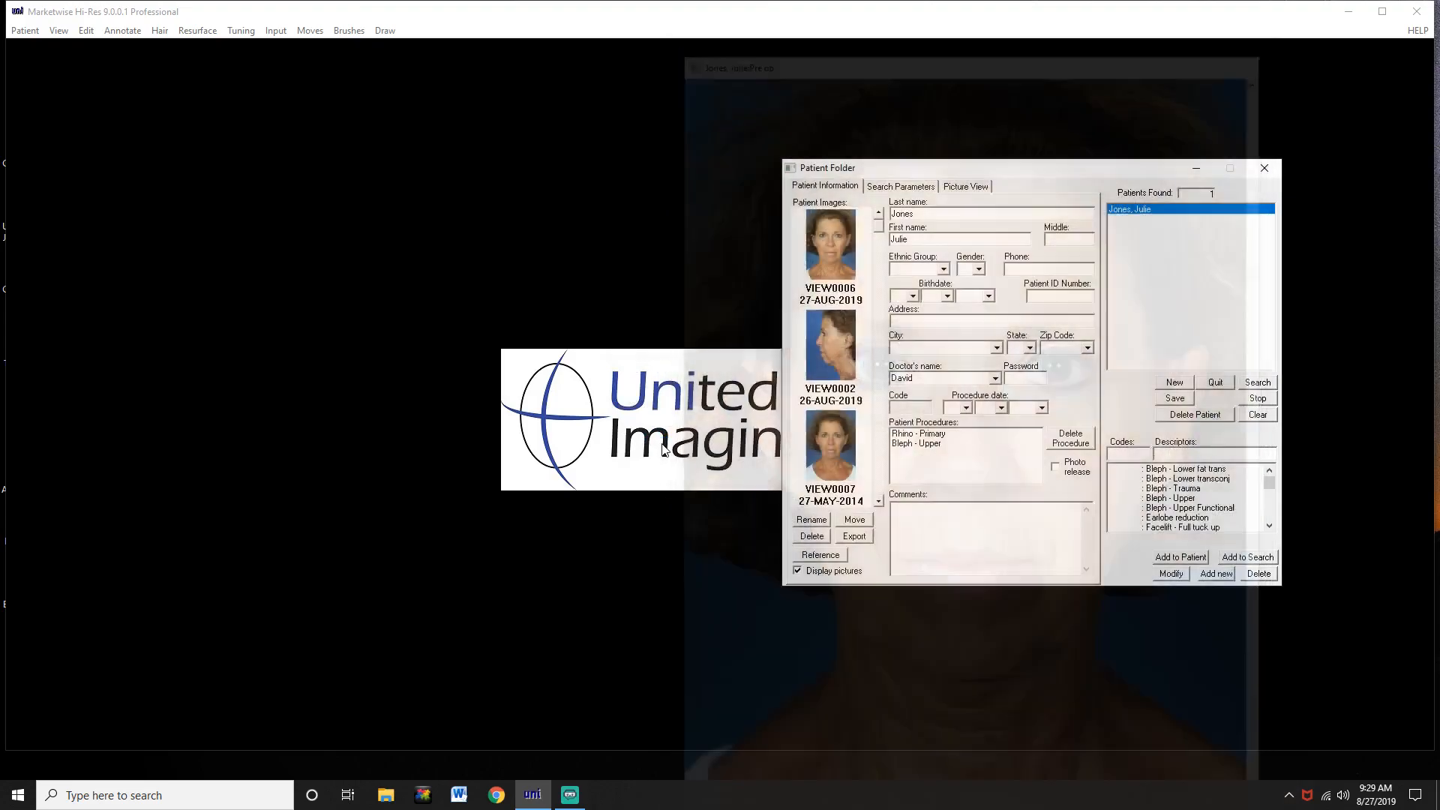
Open the saved Pre op picture from the patient's picture view to check it, and close it again
click(970, 189)
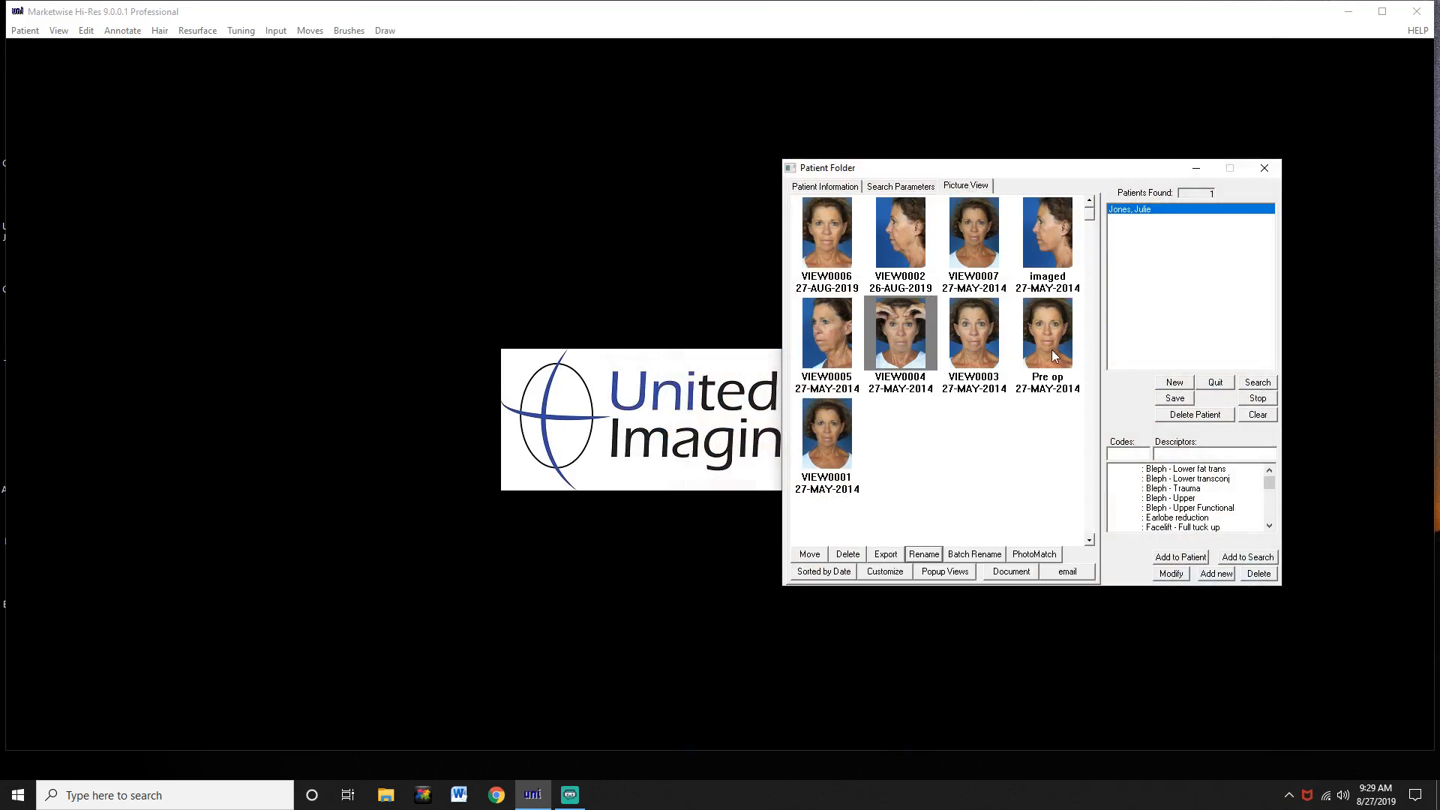
double_click(1047, 351)
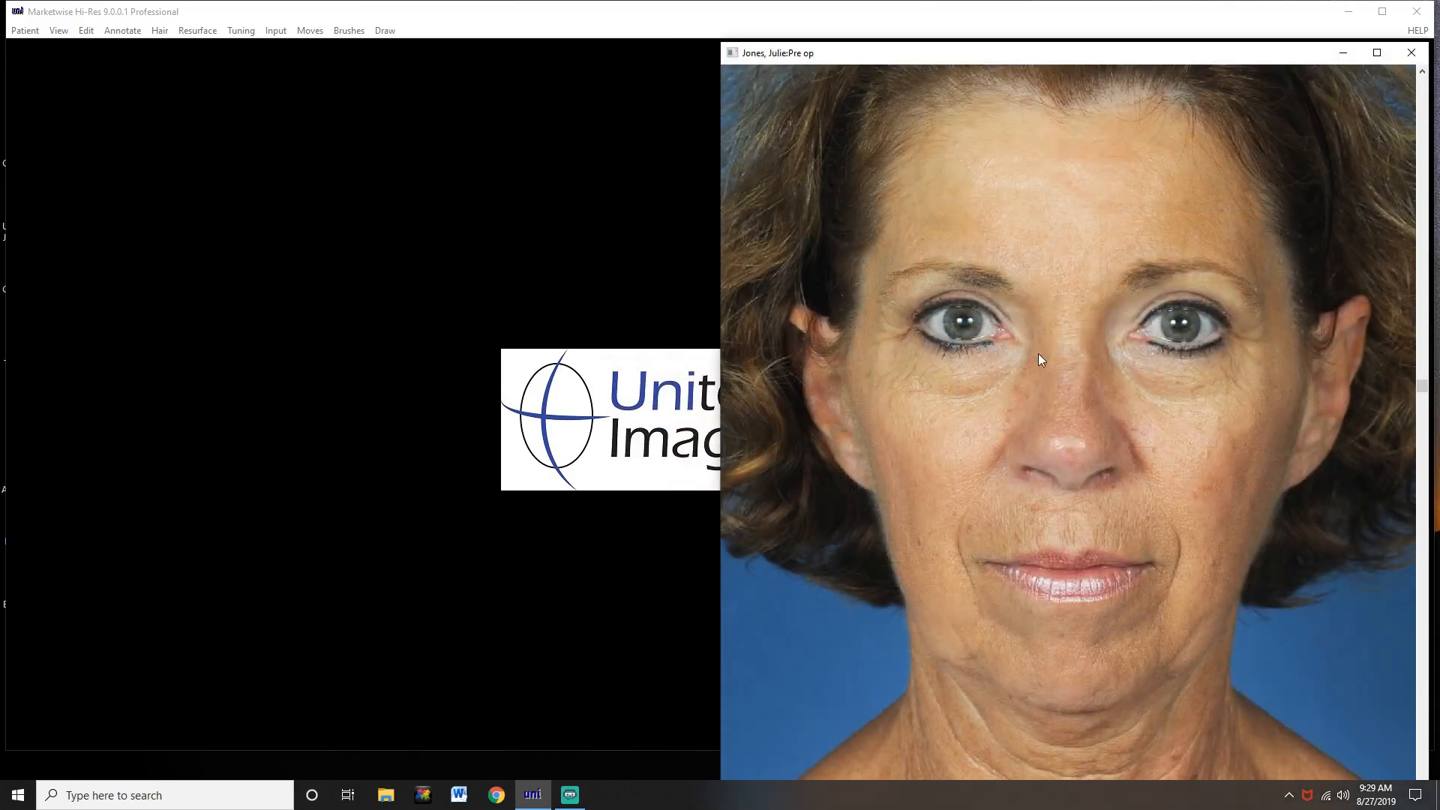
click(1399, 56)
Rename the edited Pre op picture in the patient folder as "imaged"
scroll(1085, 365, down, 1)
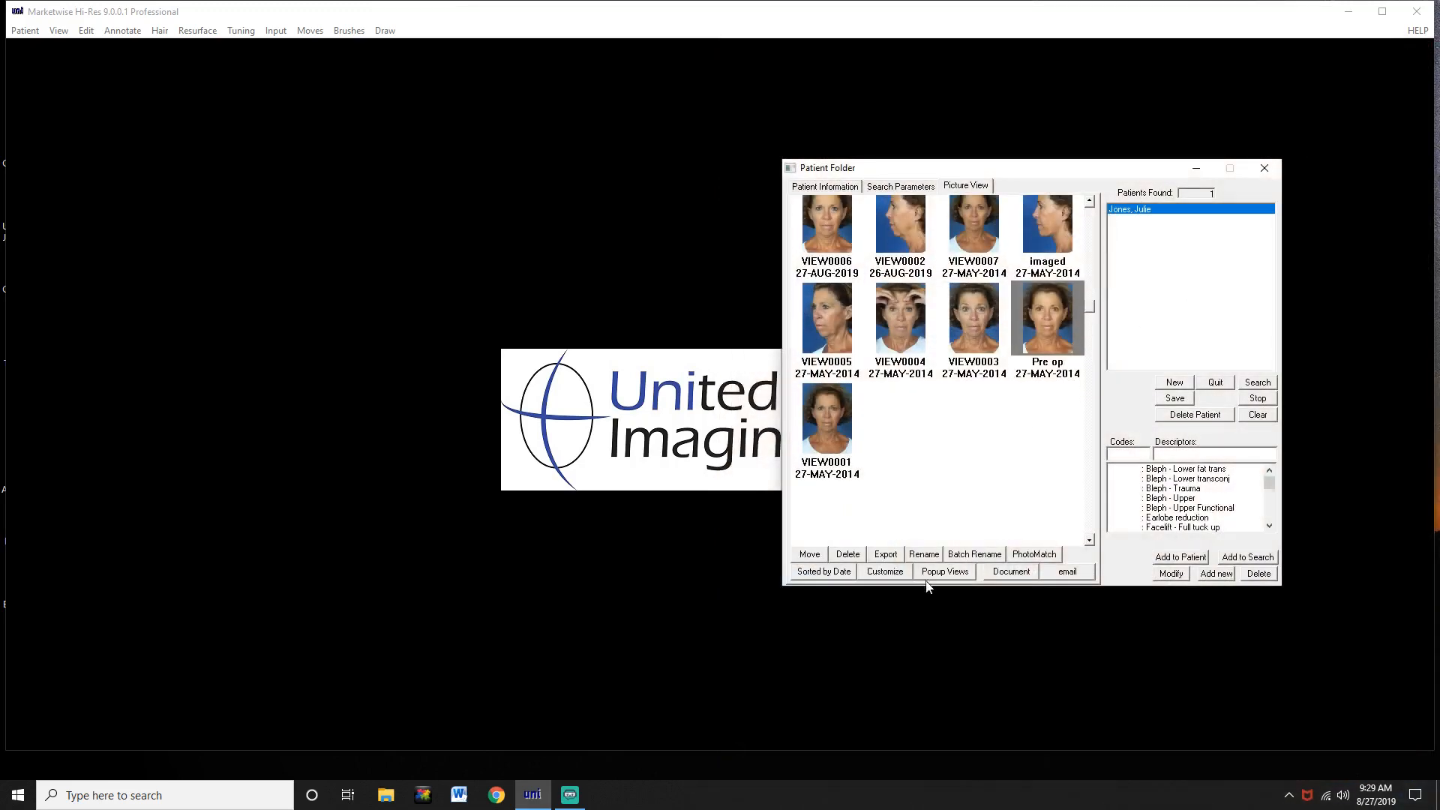
scroll(1051, 357, down, 1)
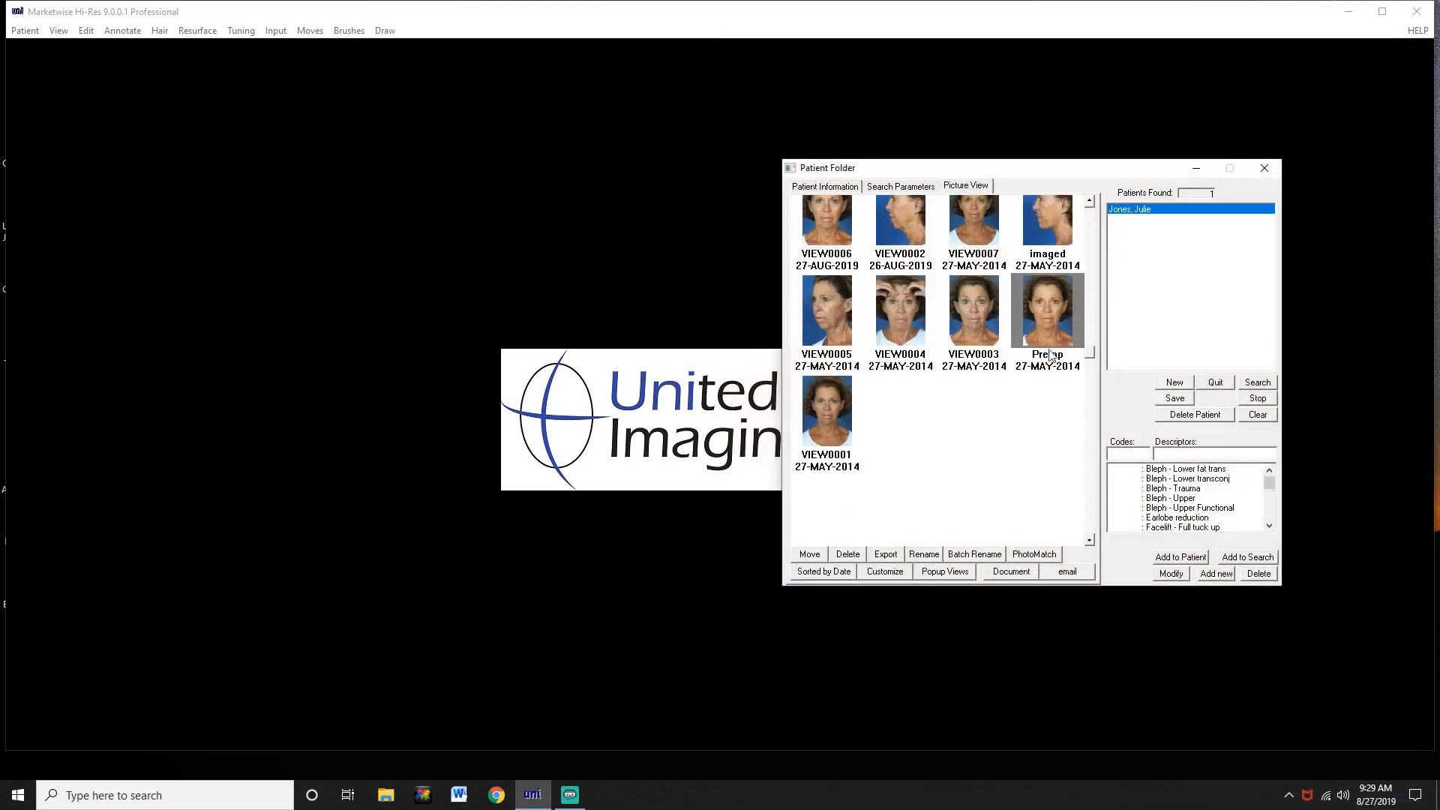
scroll(942, 532, down, 2)
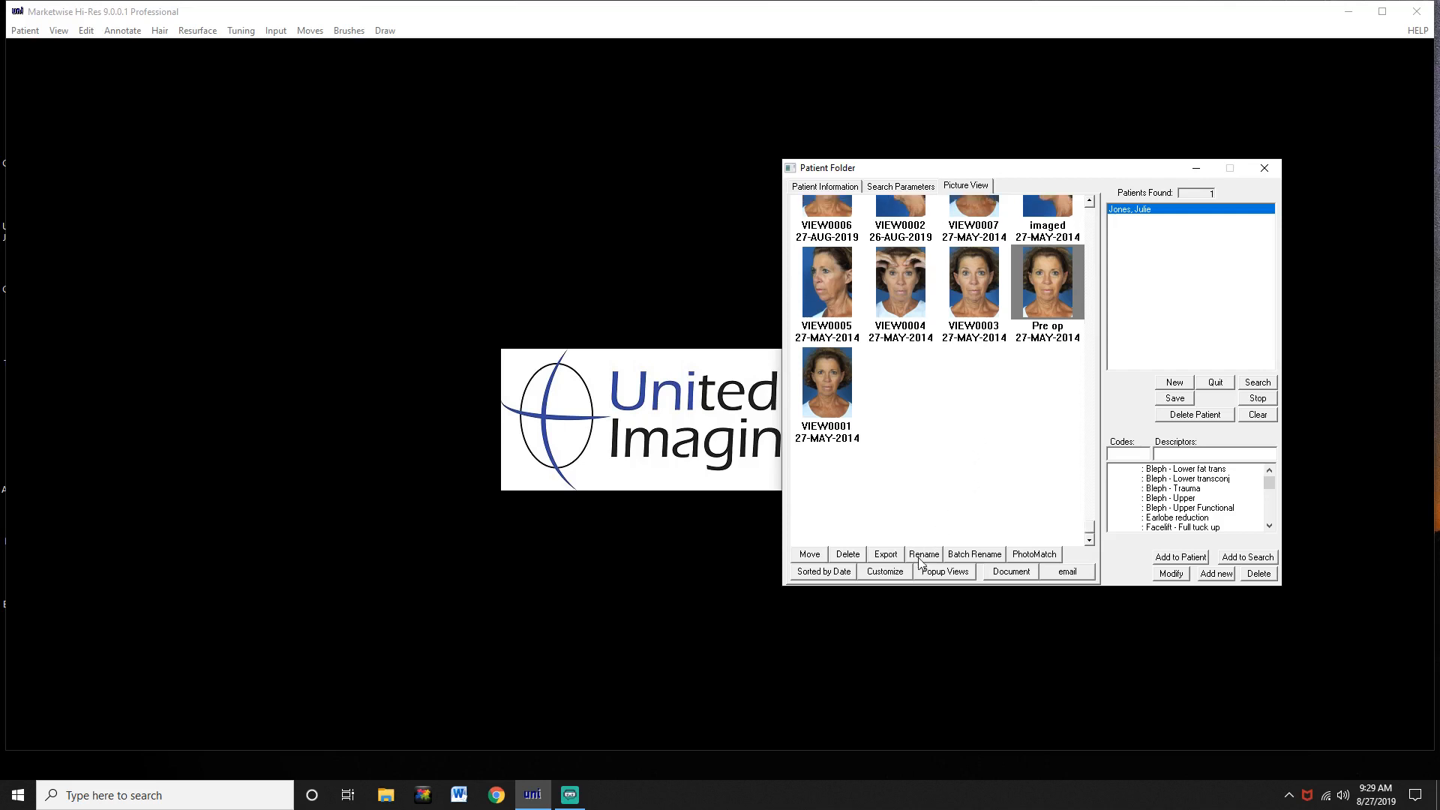
click(924, 554)
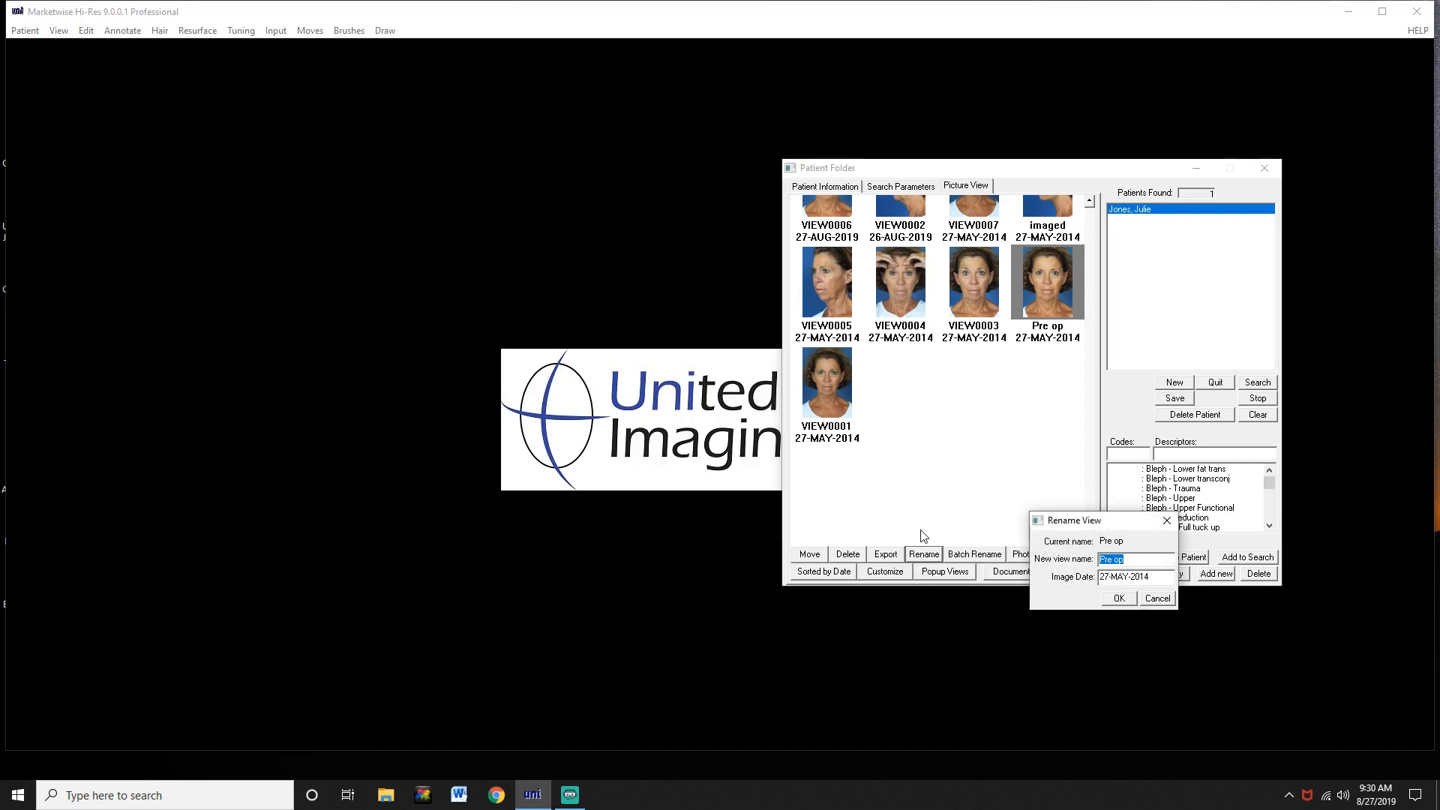
key(BackSpace)
click(1118, 598)
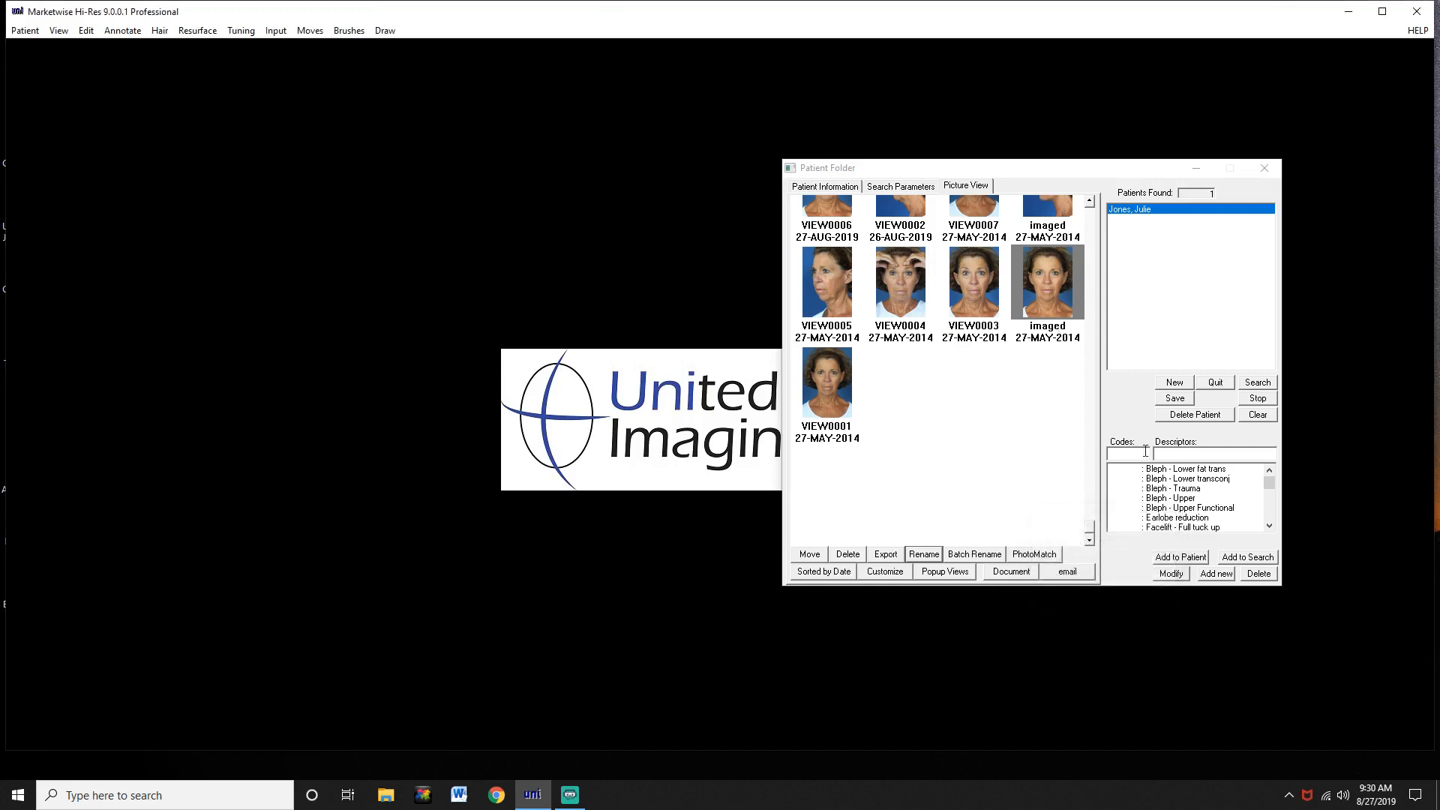
Open the VIEW0006 picture to check the saved copy of the original, and close it again
scroll(1054, 300, up, 1)
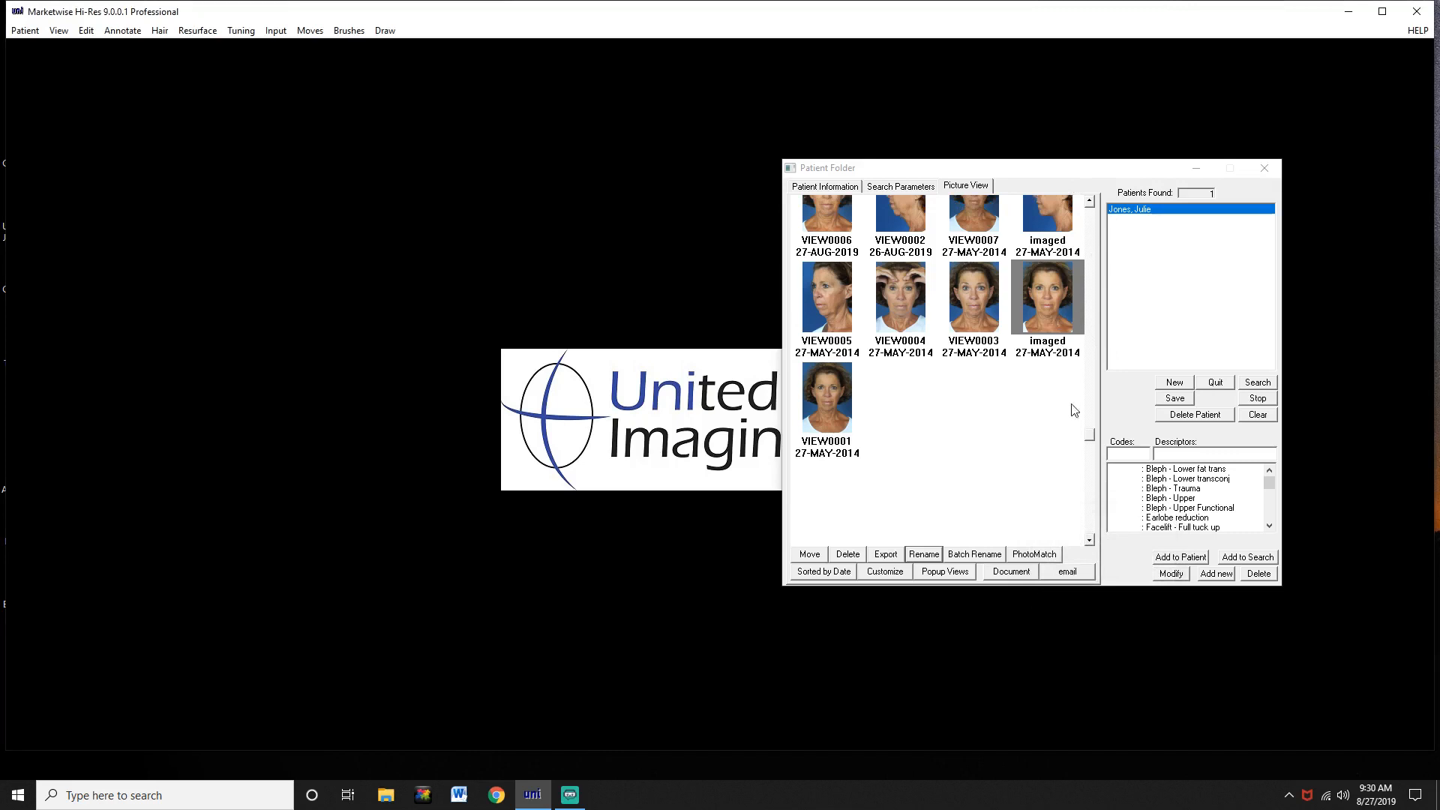
drag(1091, 440, 1090, 223)
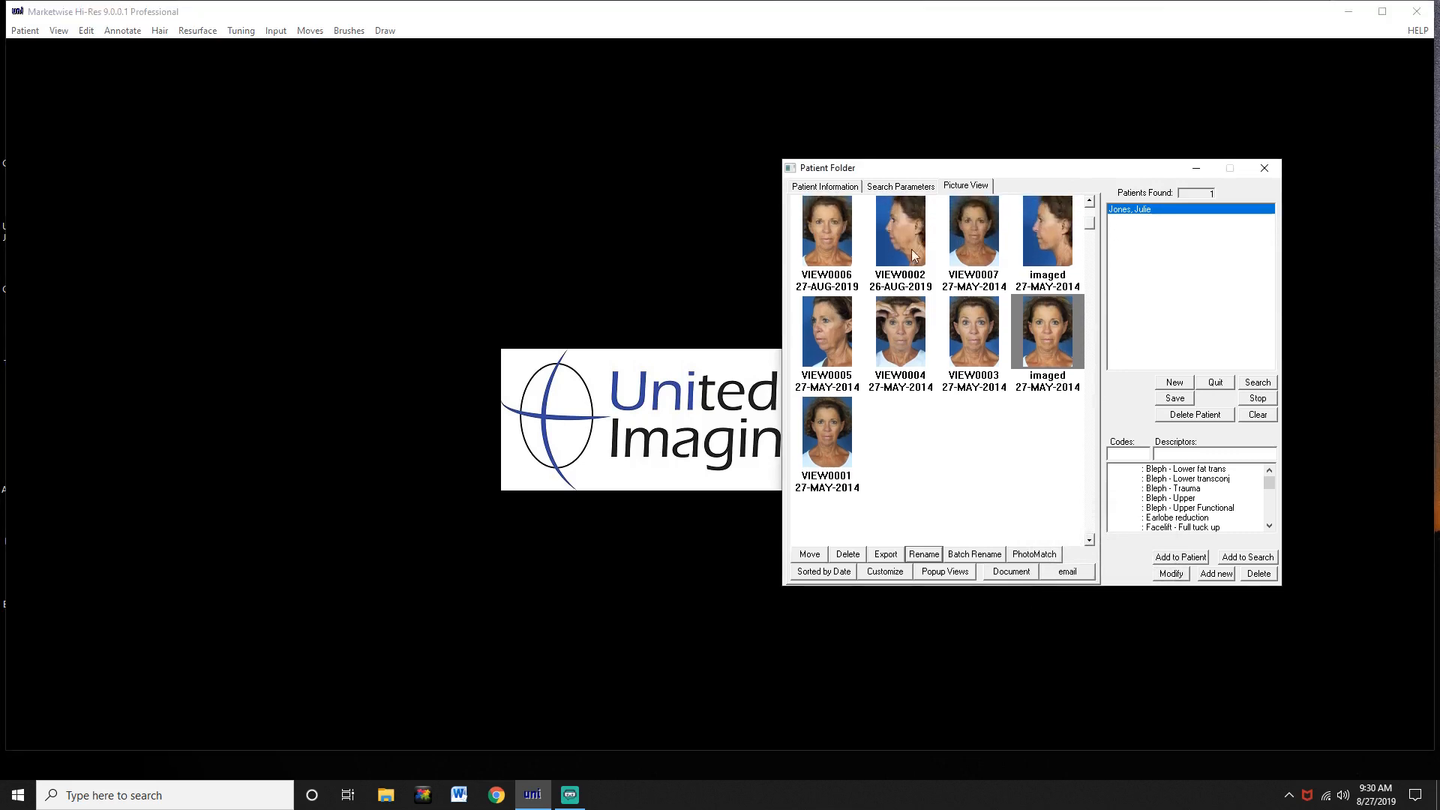
double_click(830, 252)
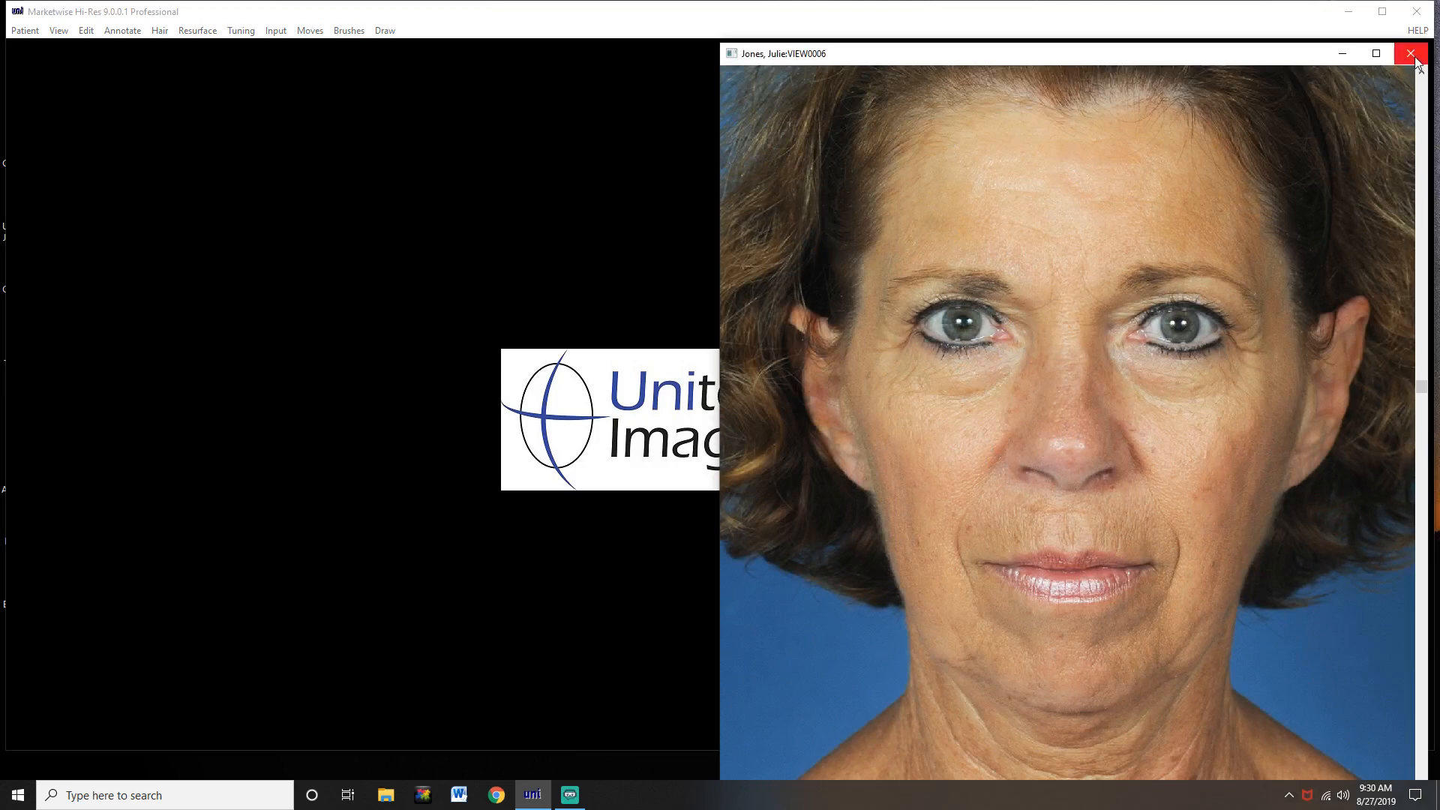
click(1411, 53)
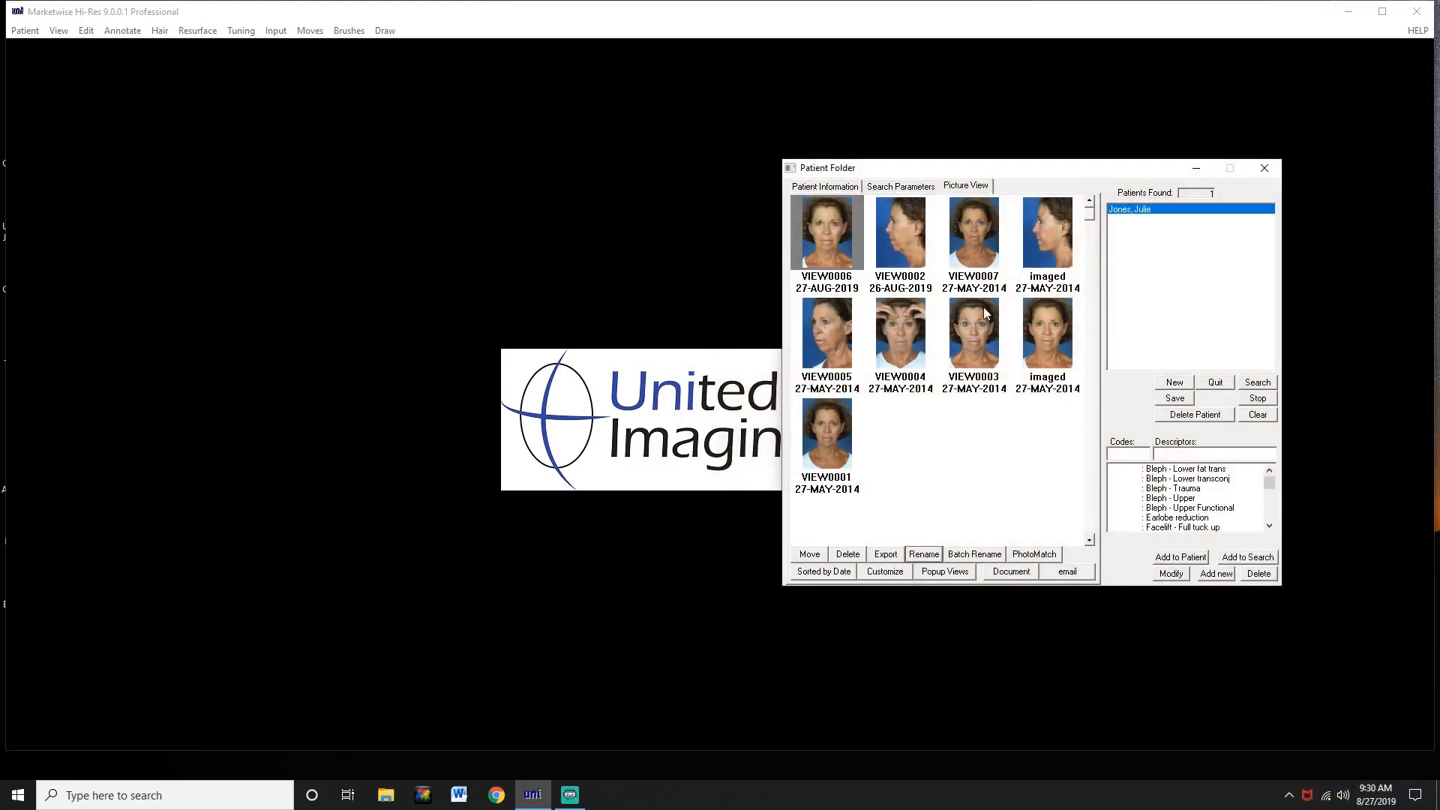
scroll(1043, 517, down, 1)
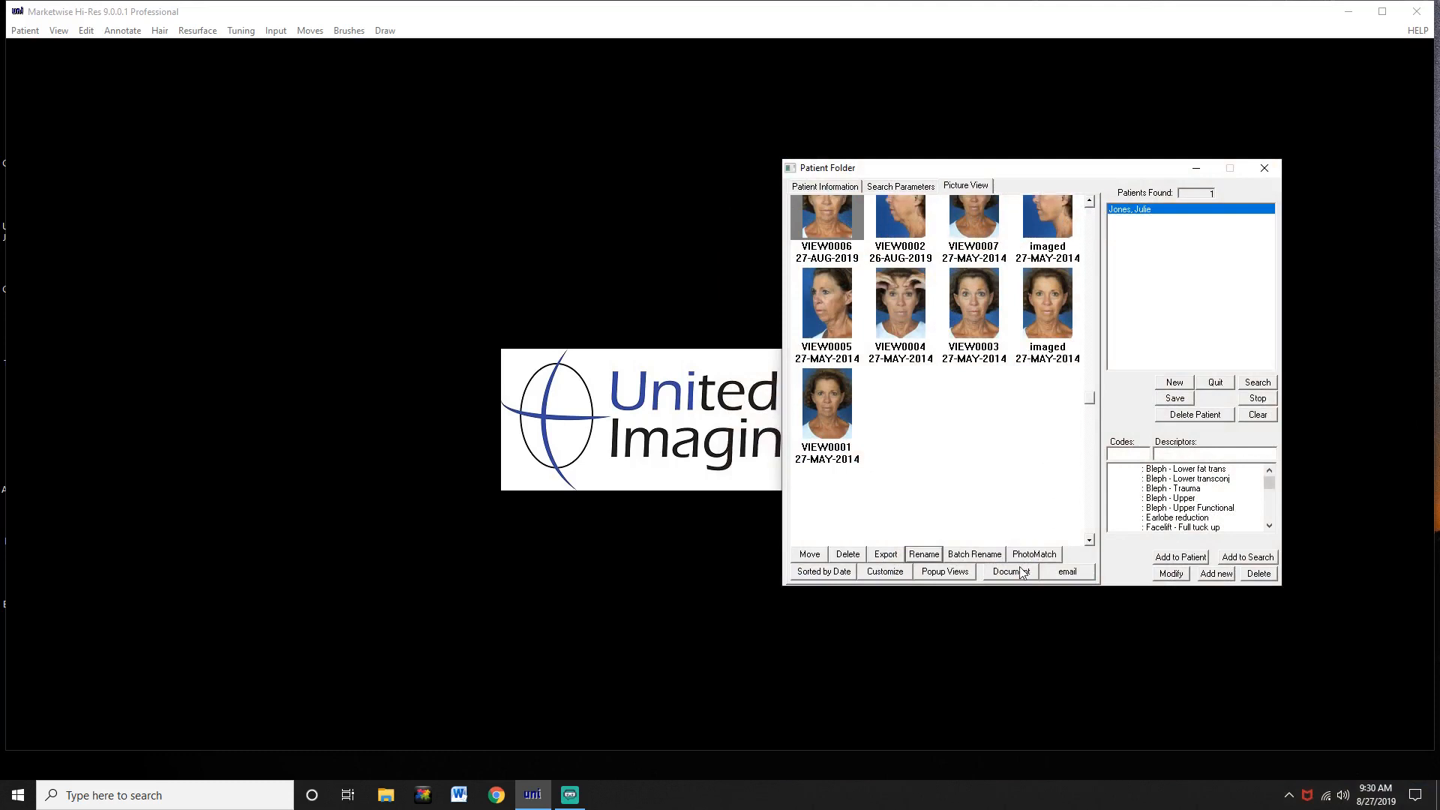